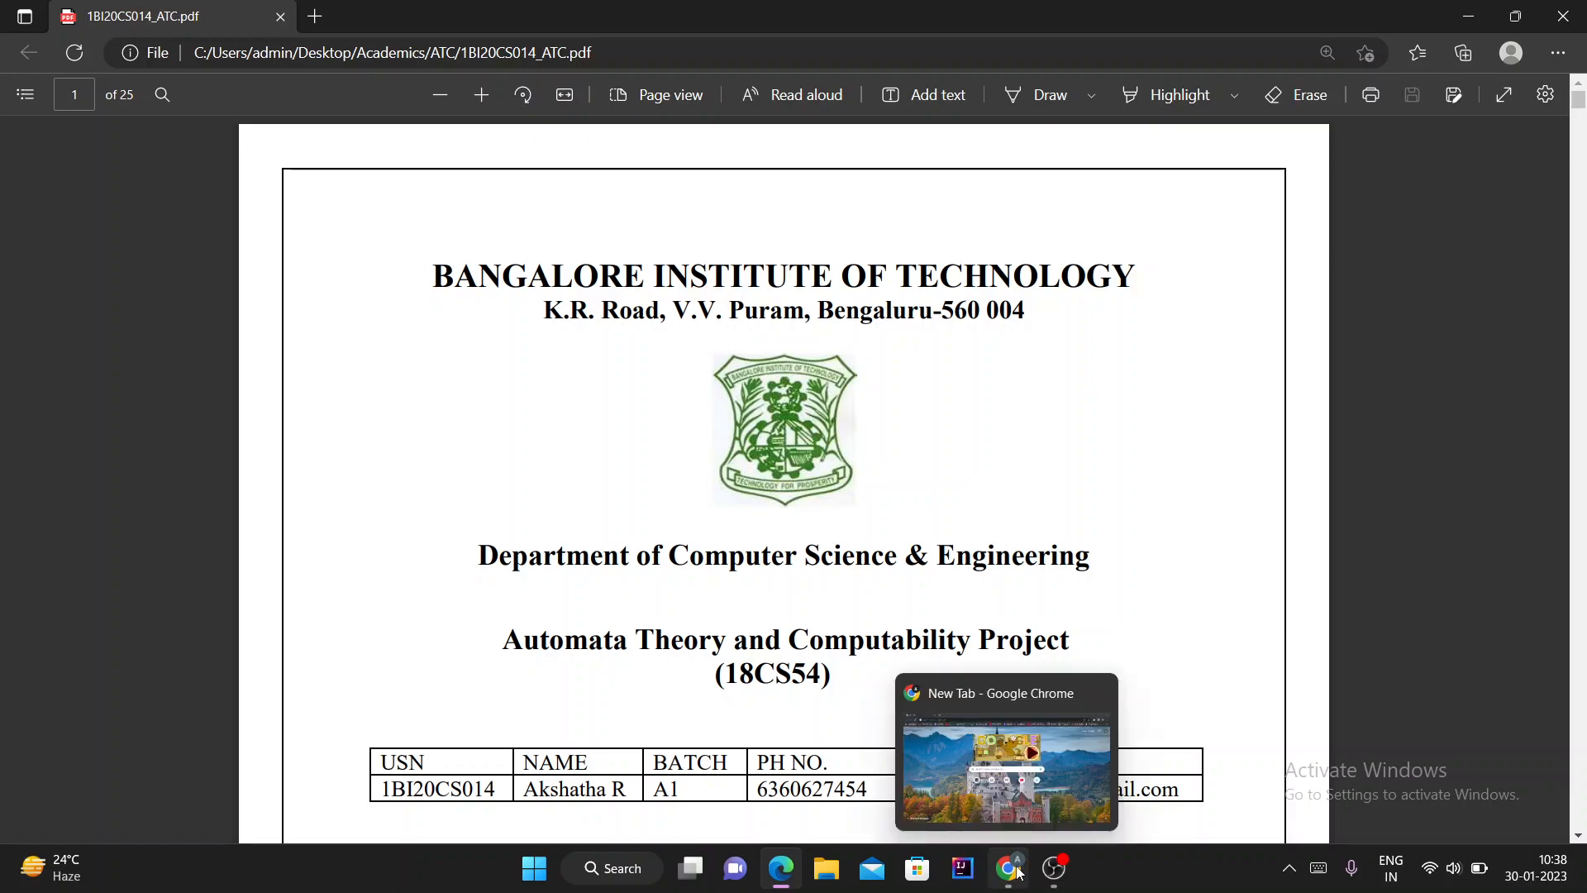
- Switch to Chrome and search Google for "jflap download for windows 10"
click(823, 439)
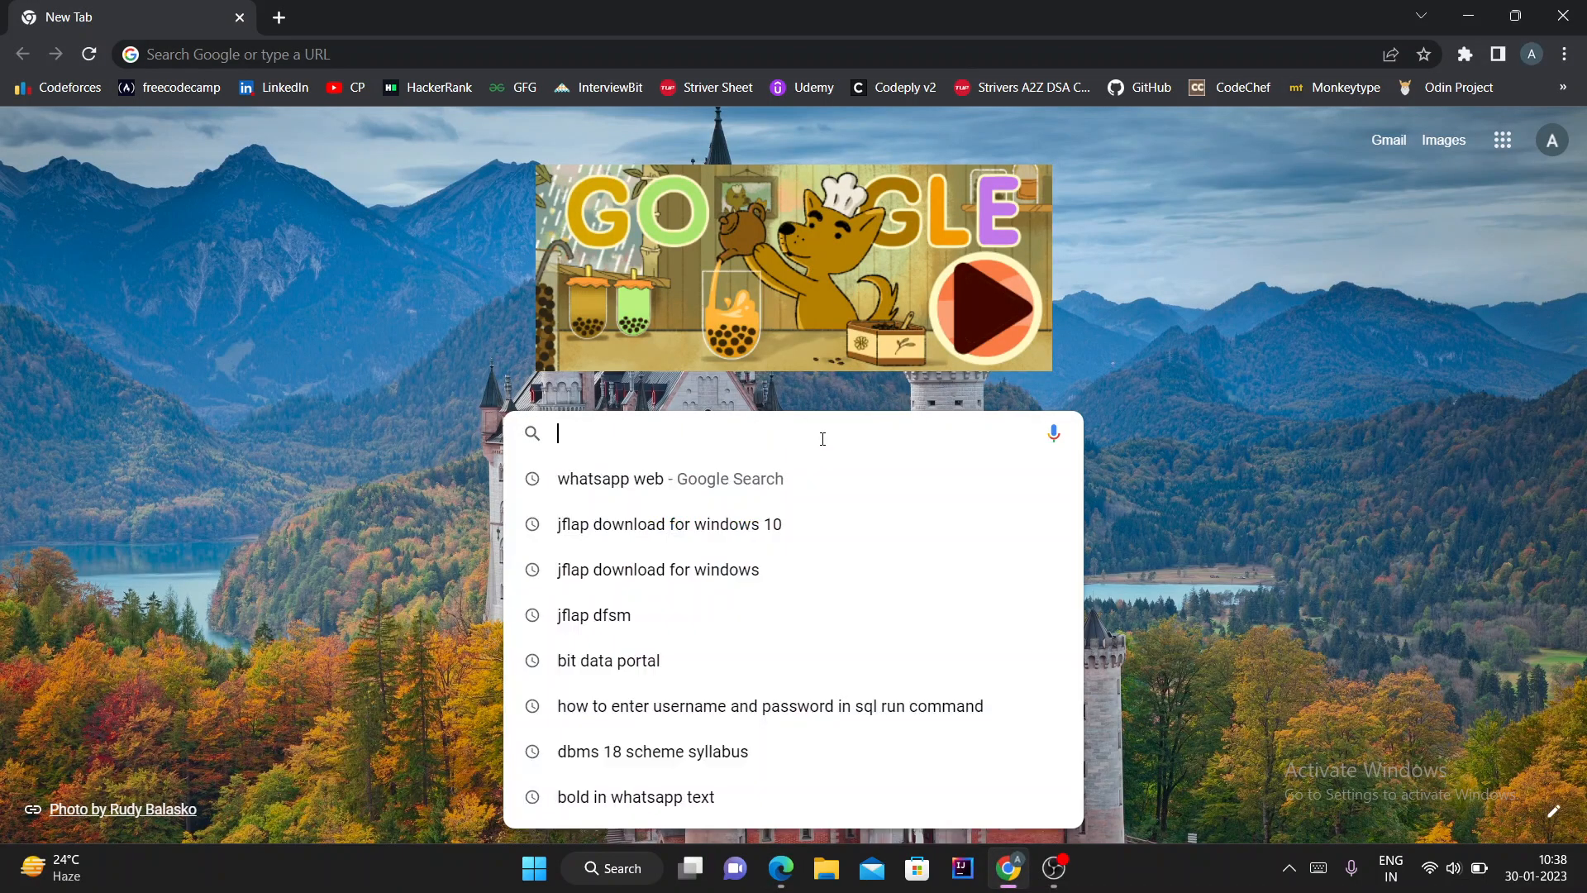
text(jfl)
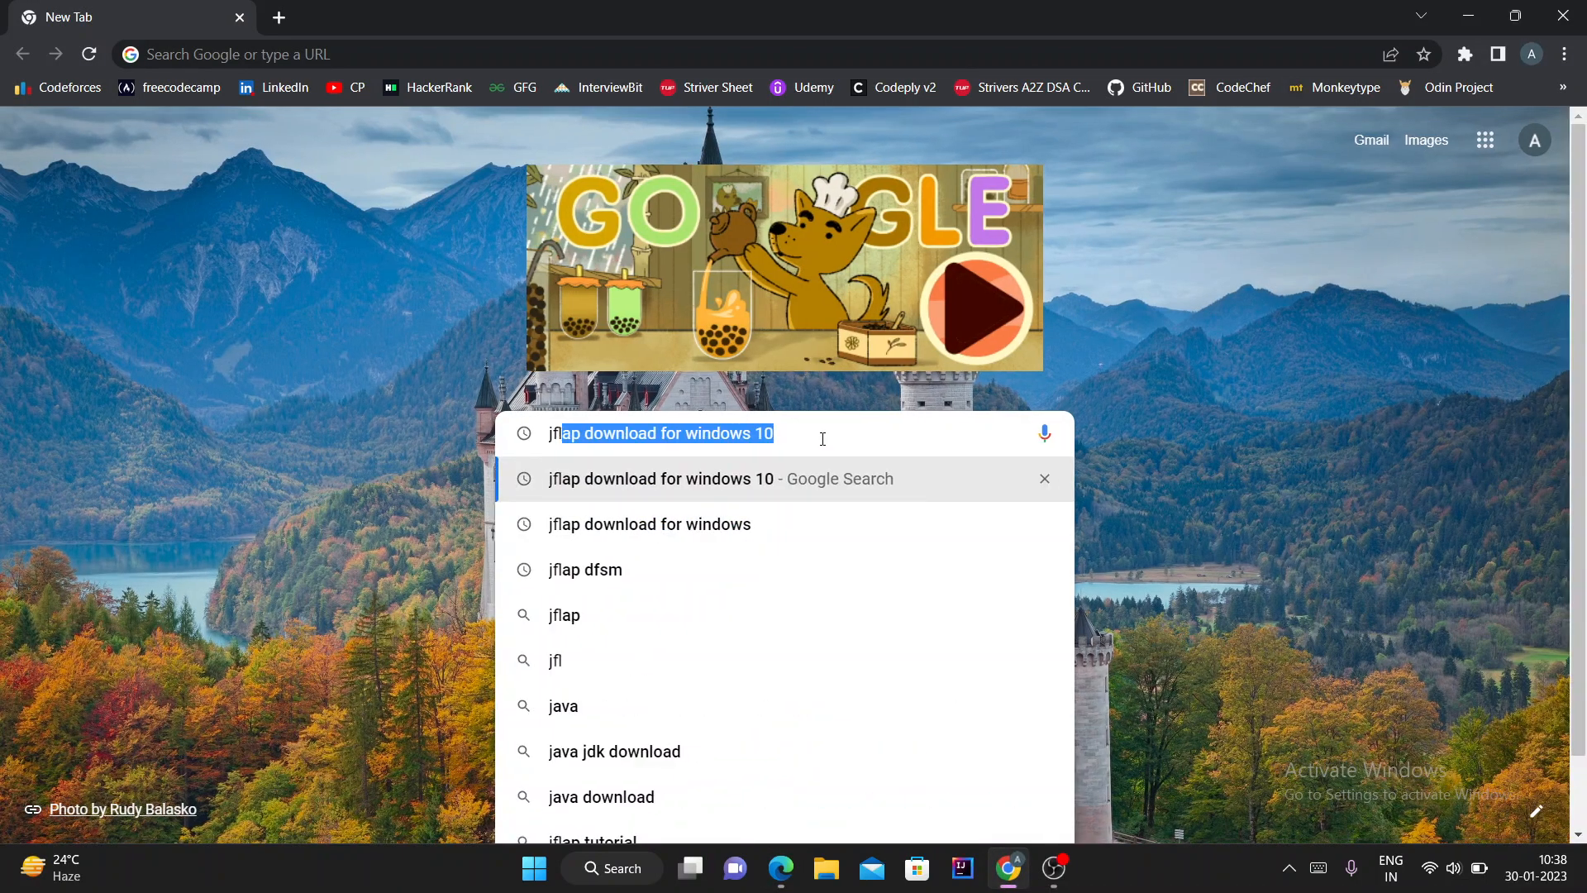
key(Return)
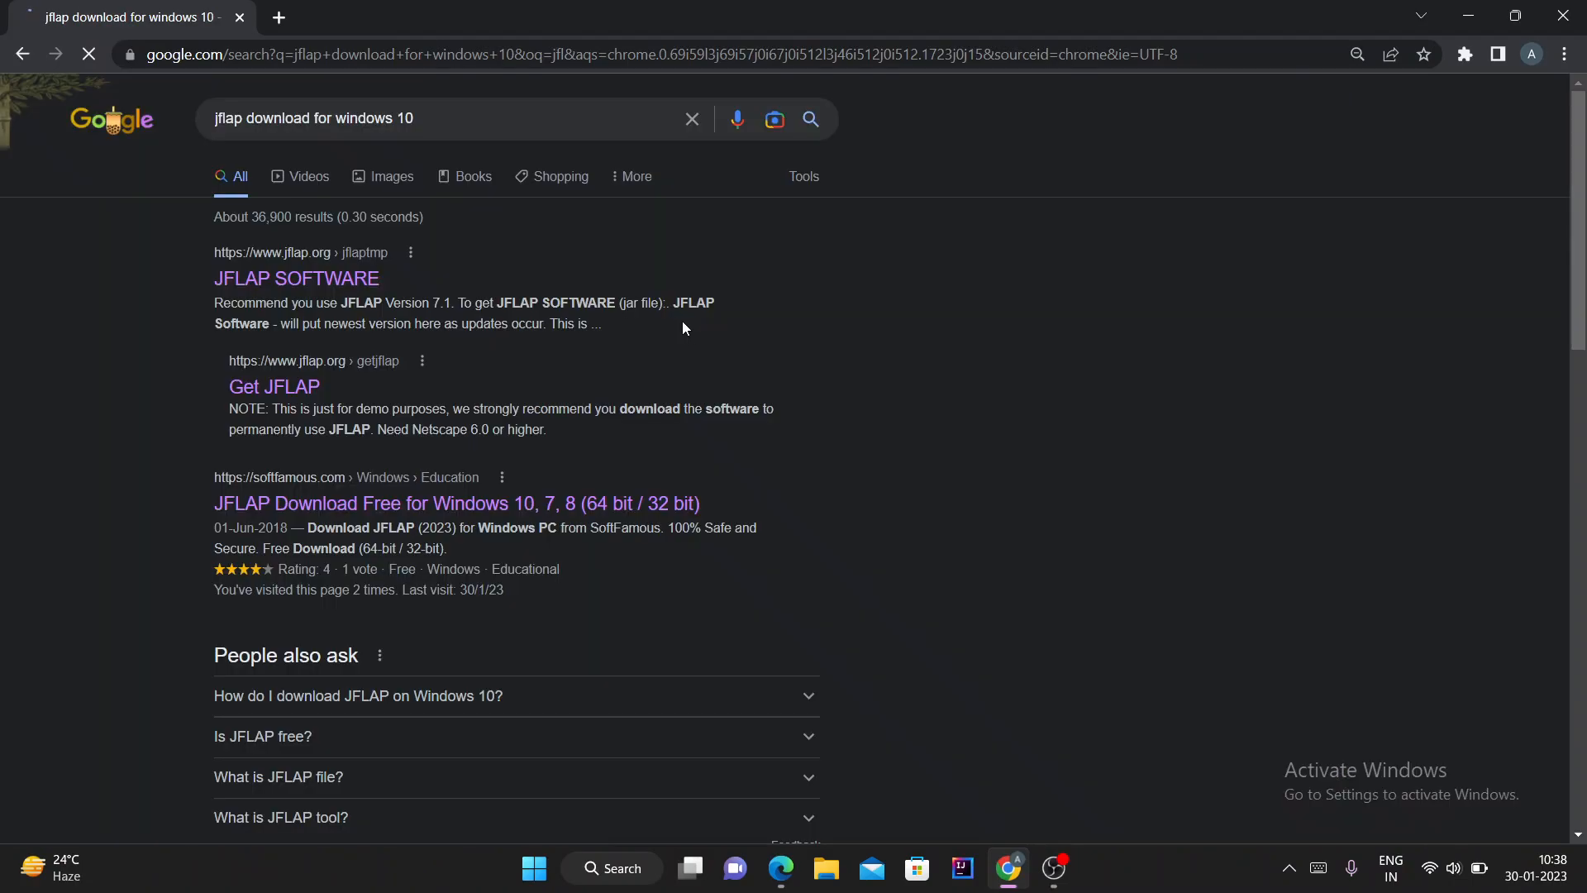
- Download JFLAP for Windows from the SoftFamous site using its available mirror
click(523, 504)
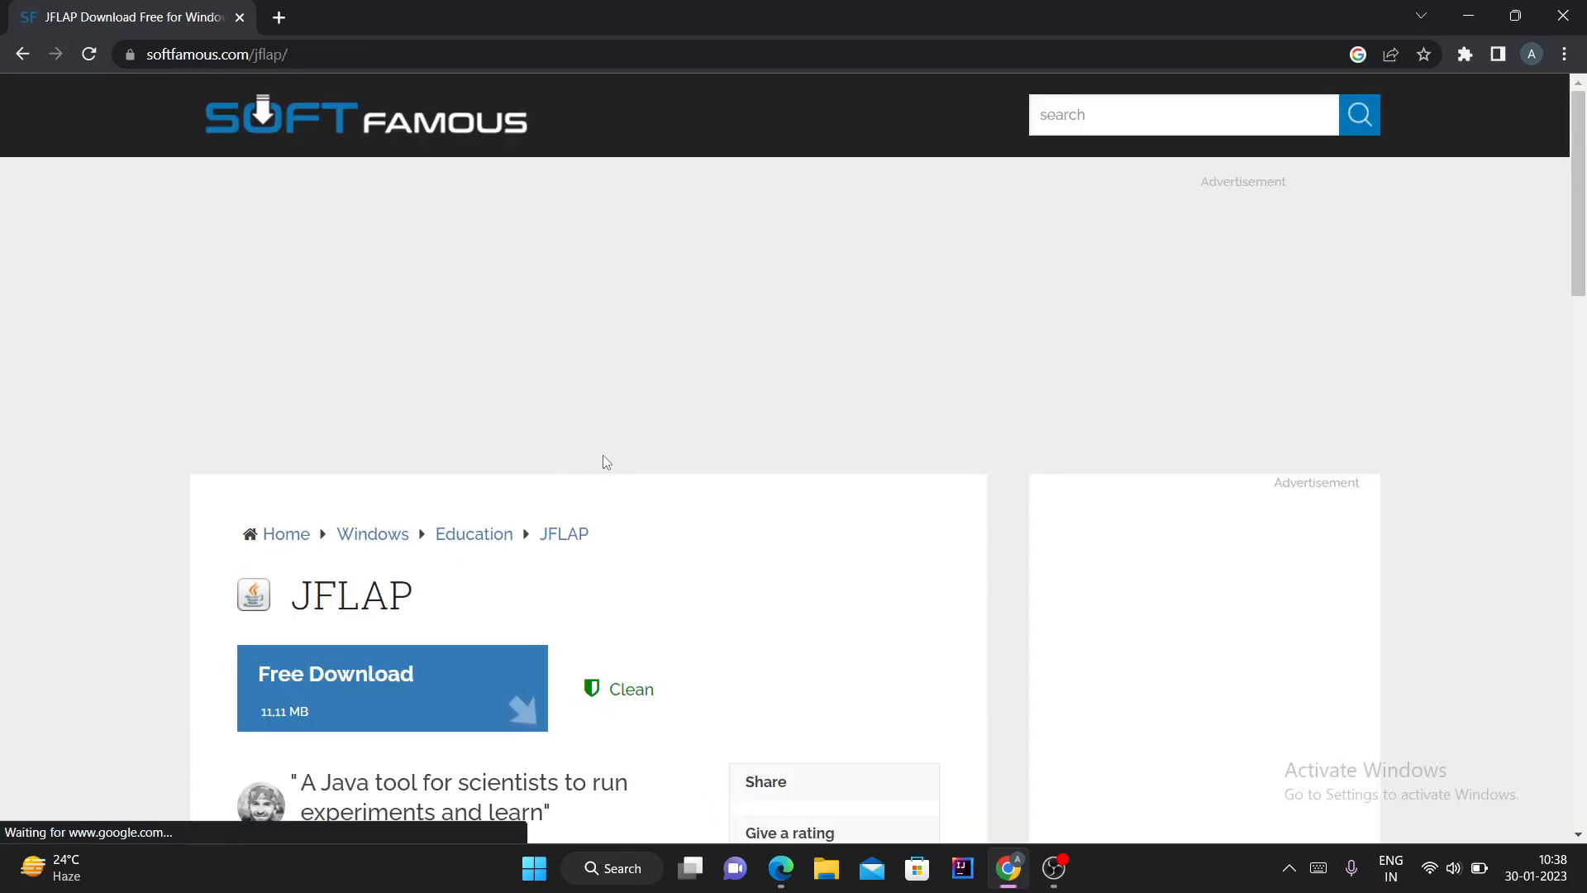
scroll(488, 479, down, 3)
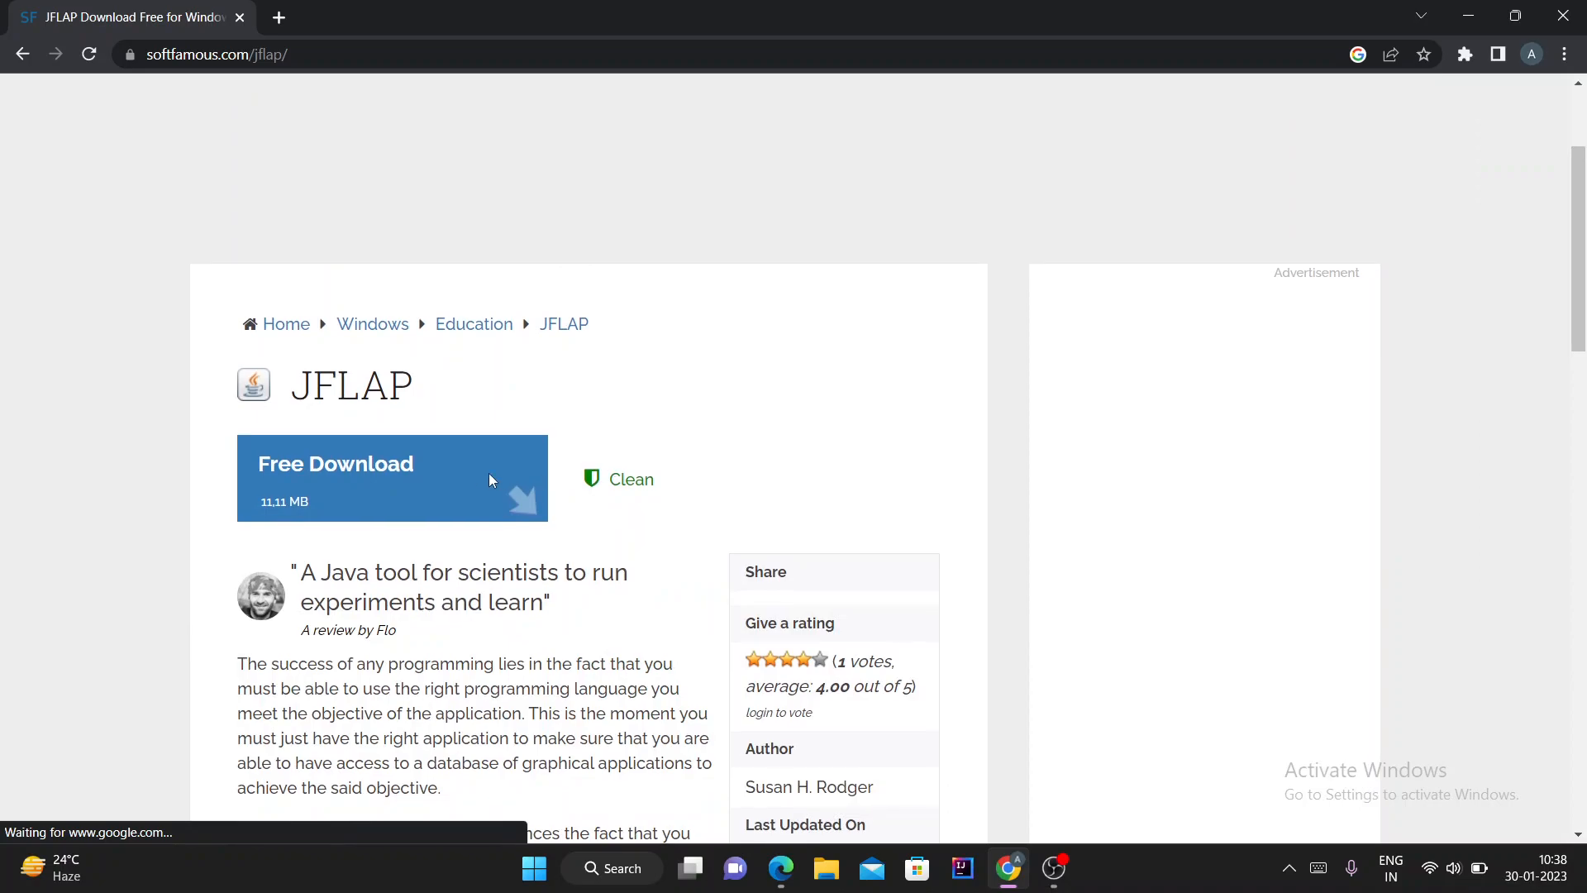
click(442, 488)
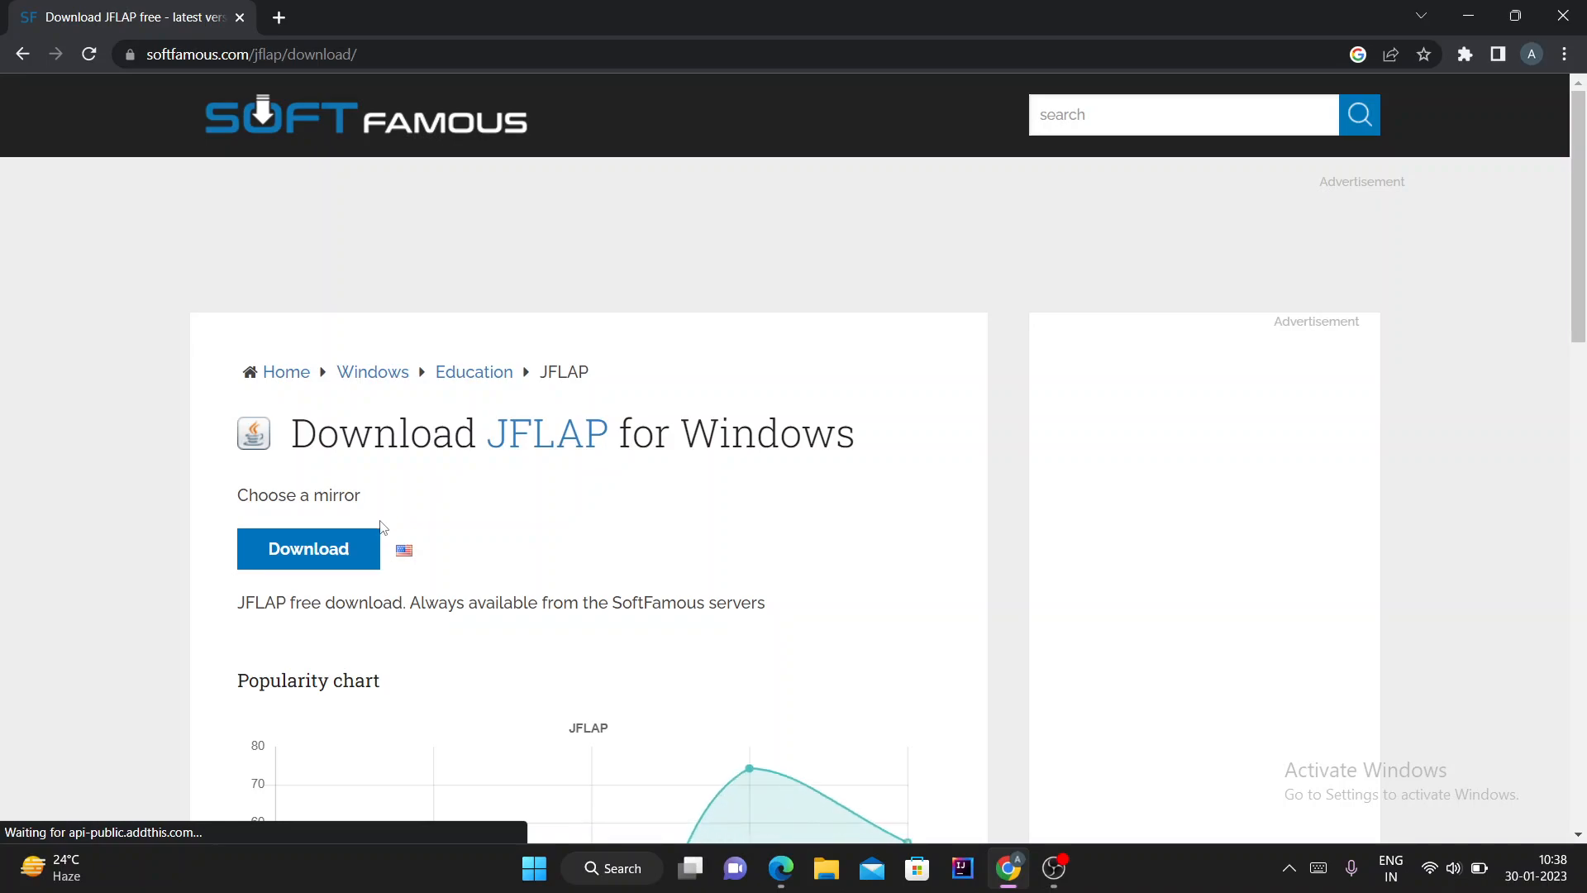
click(355, 562)
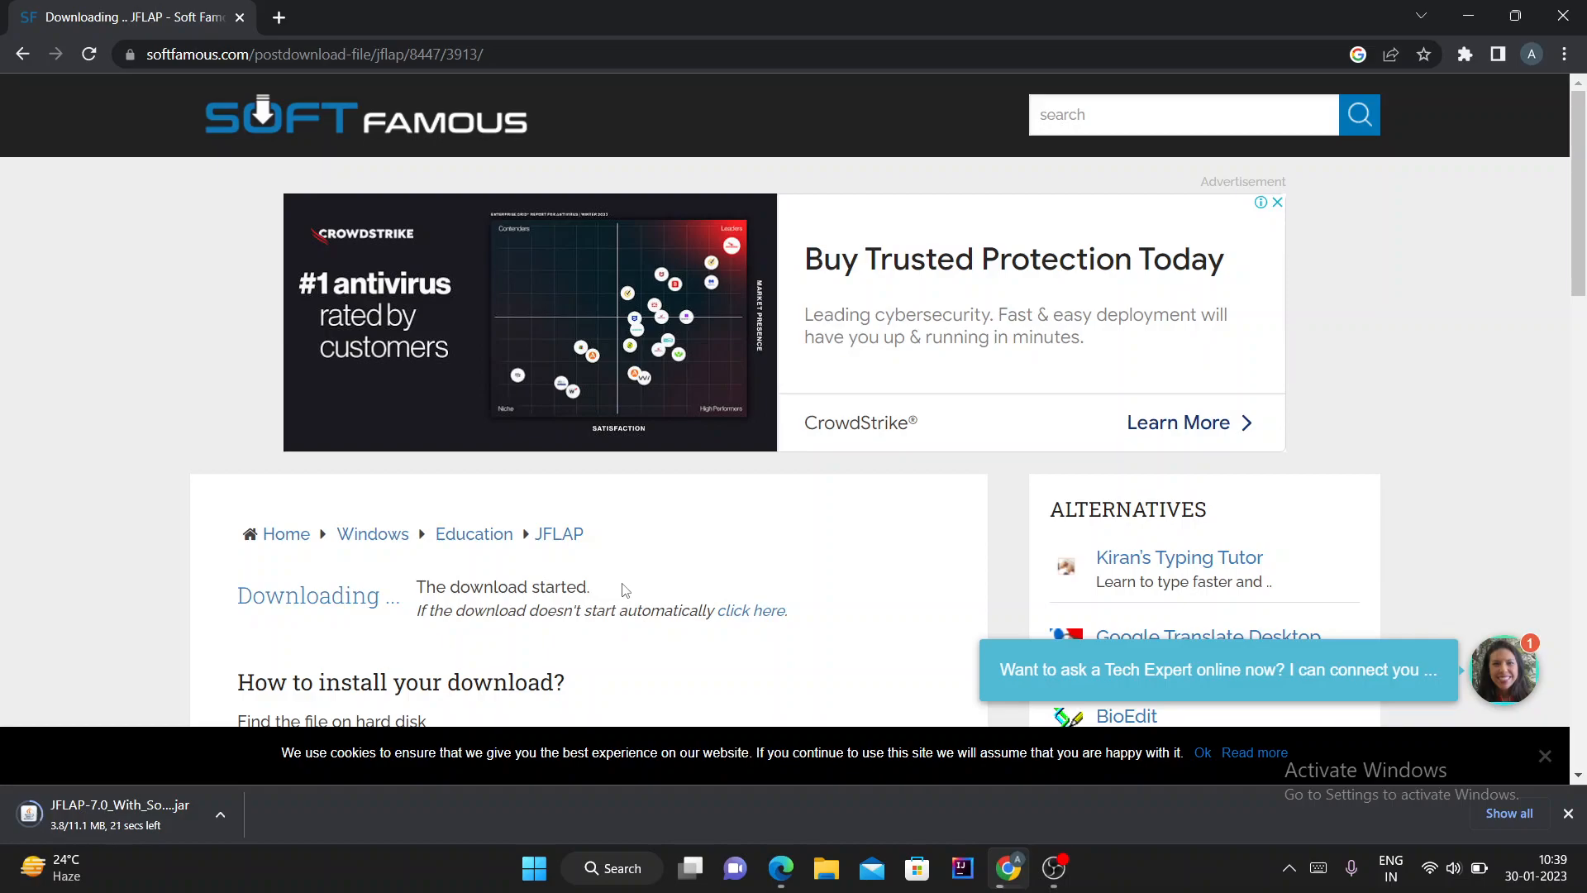
- Switch to the project PDF in Edge and read the Deterministic Finite Automata task, highlighting the excluded substrings "ab nor bb"
click(782, 868)
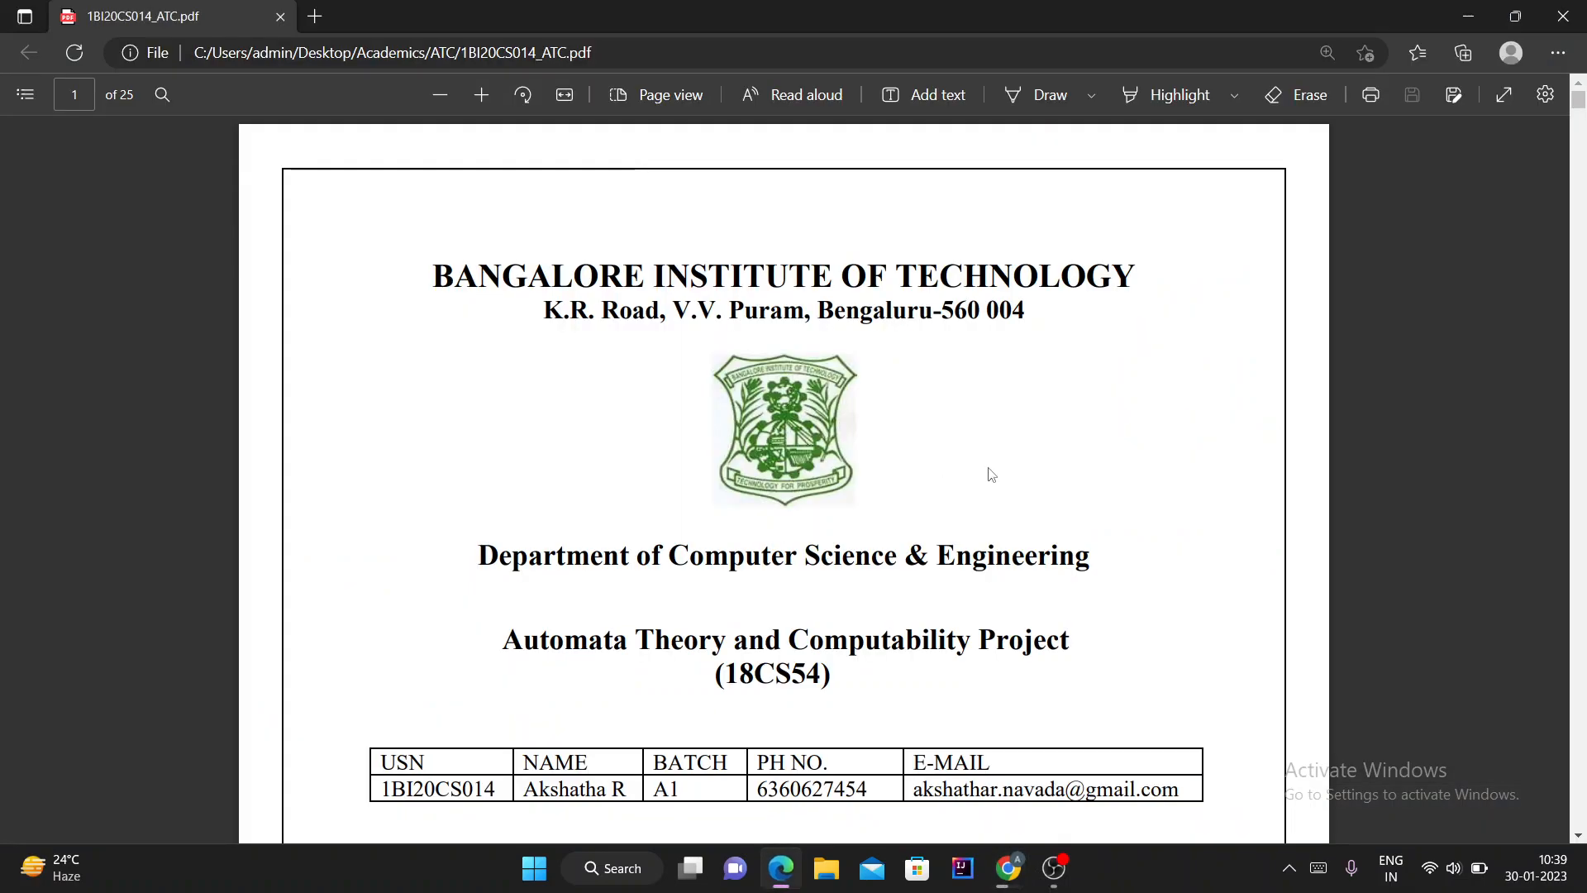
scroll(991, 474, down, 10)
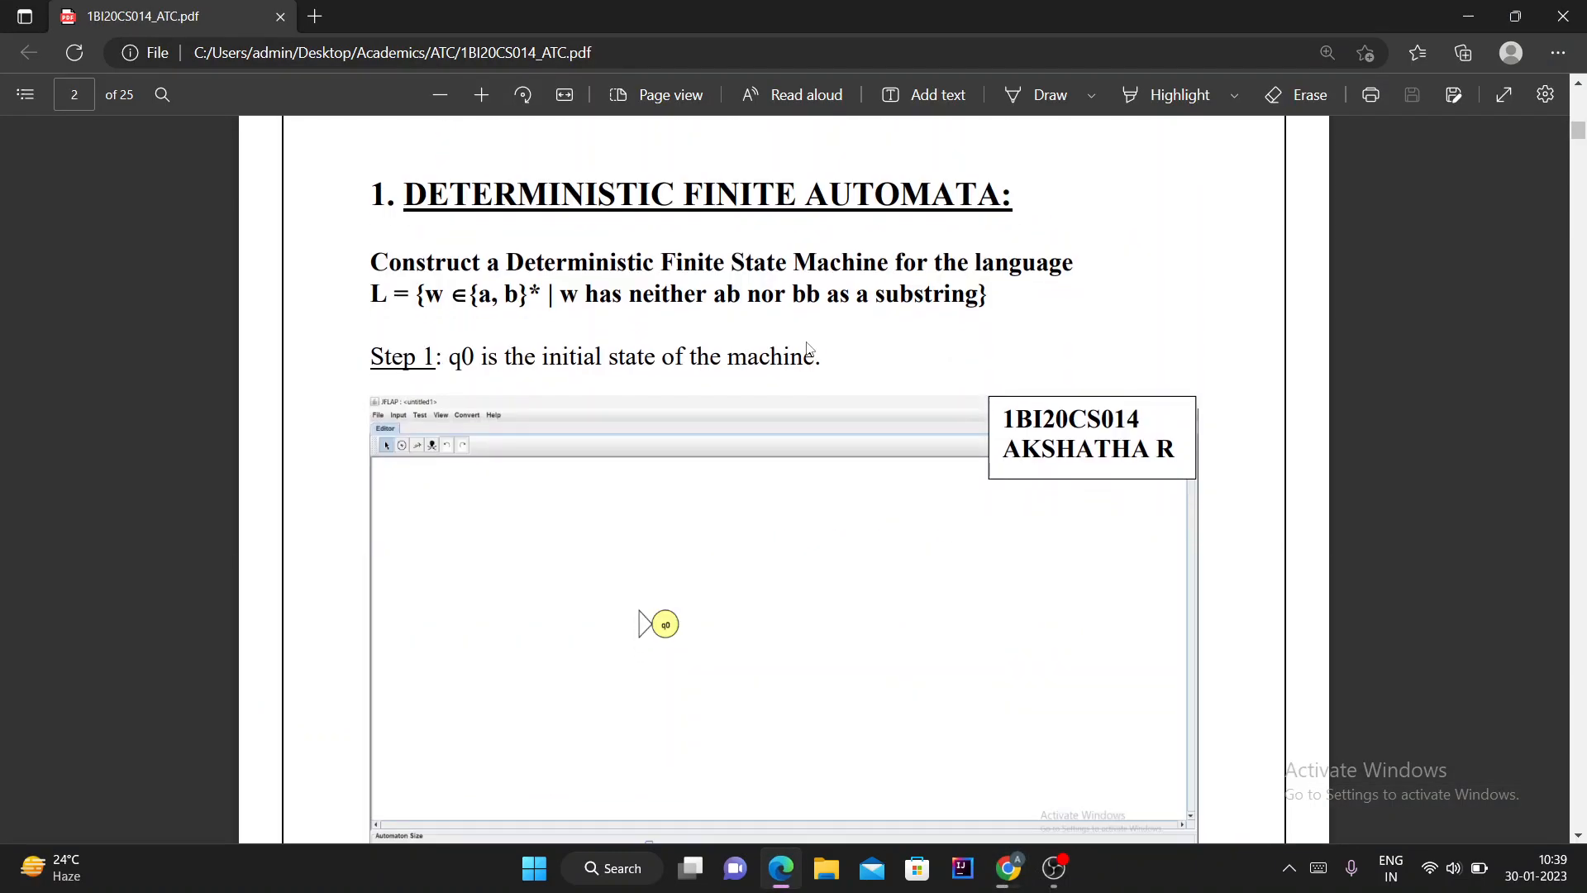
scroll(461, 237, down, 1)
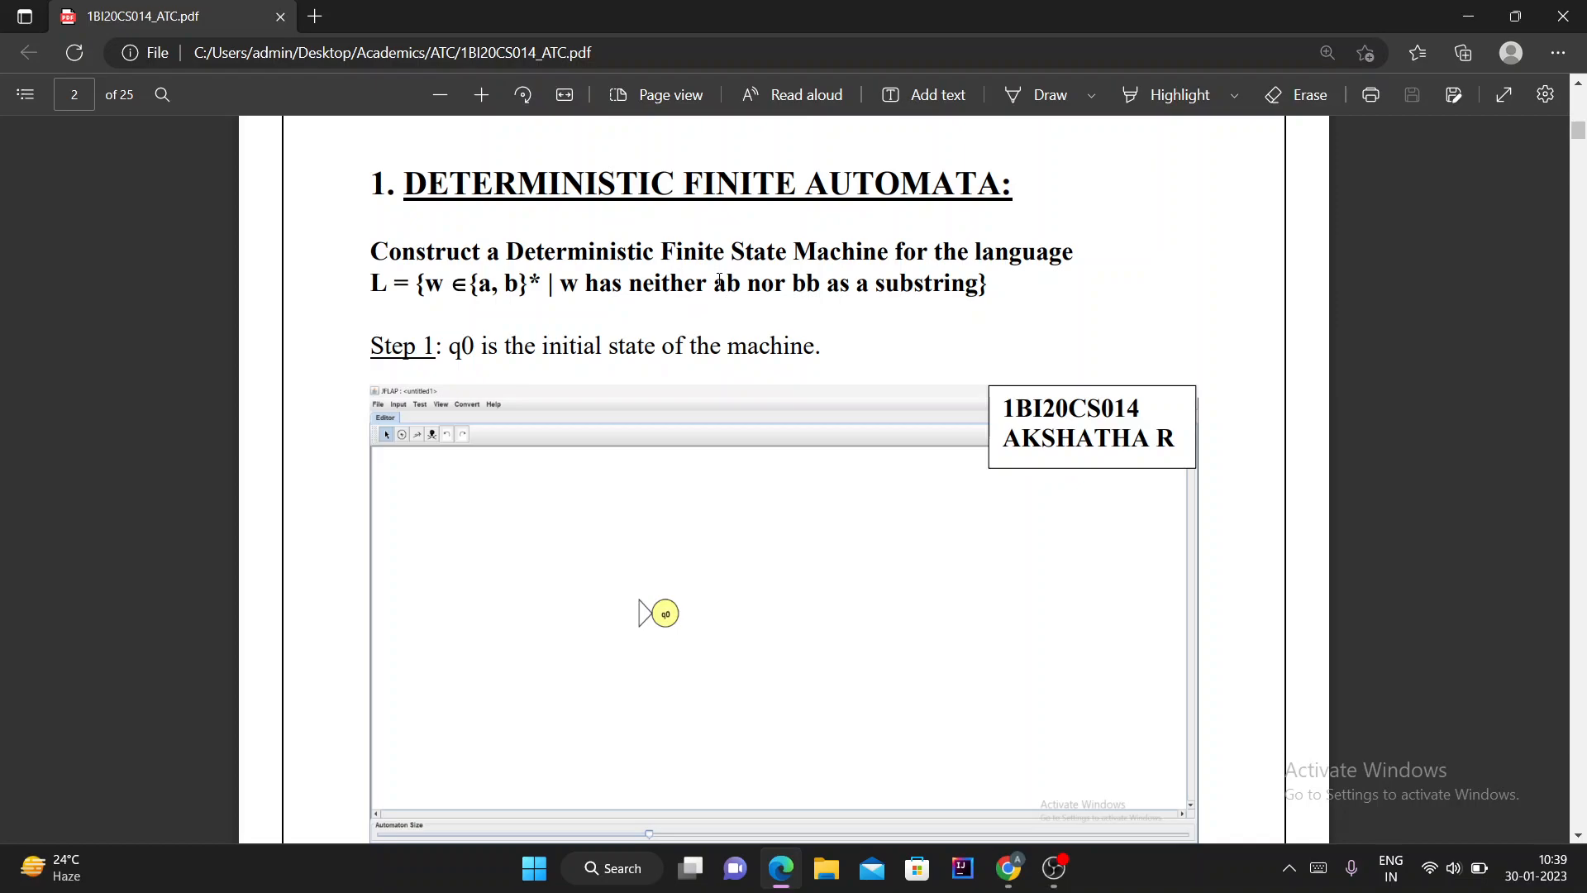
drag(716, 283, 821, 283)
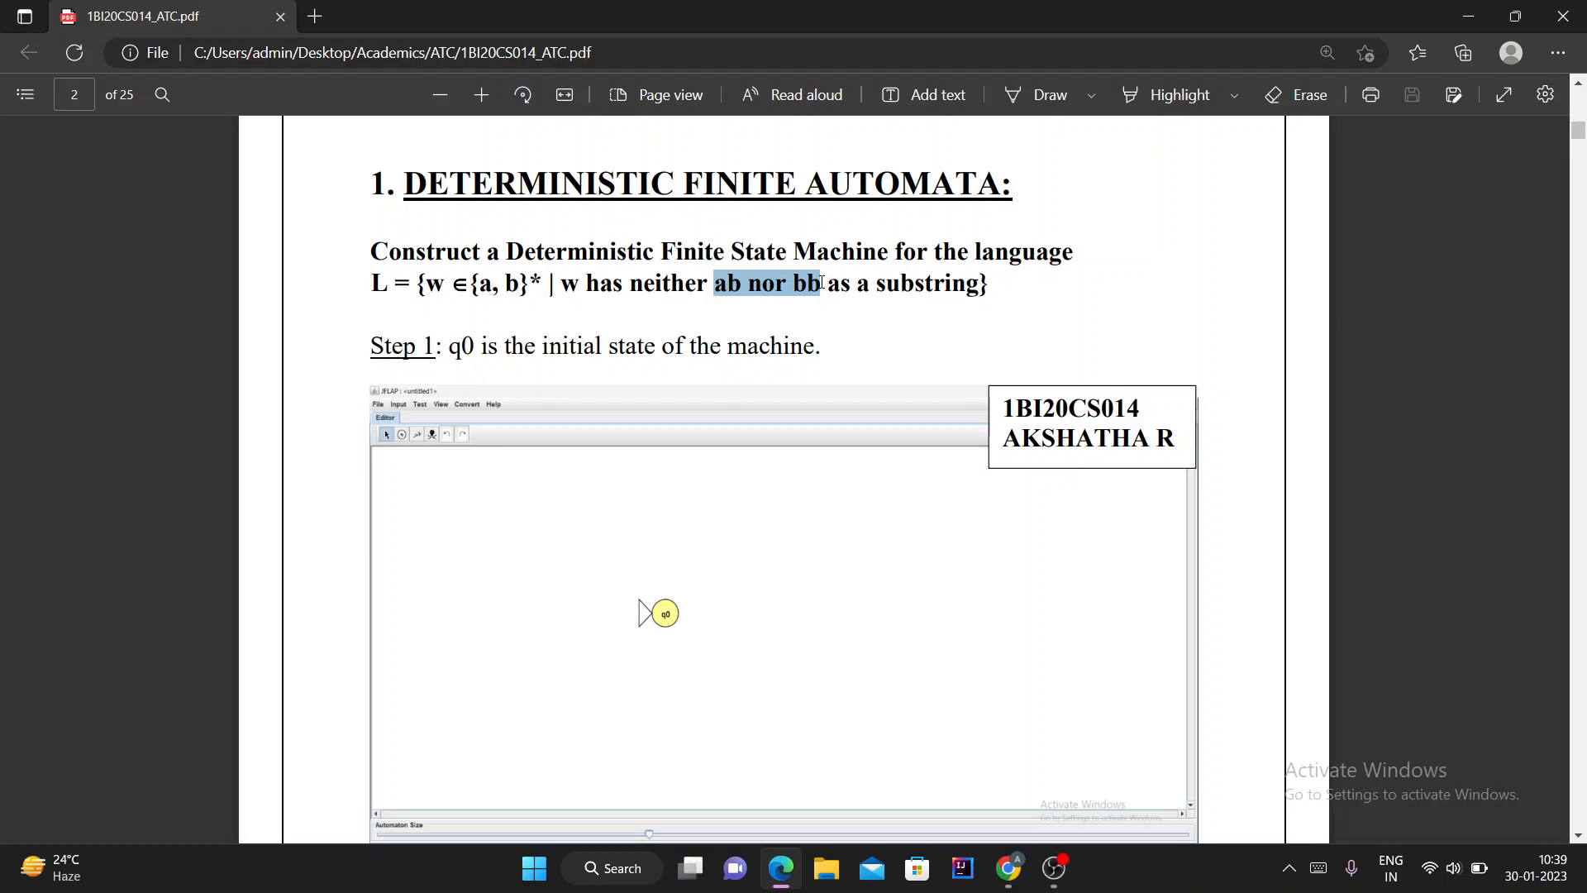
drag(822, 282, 824, 282)
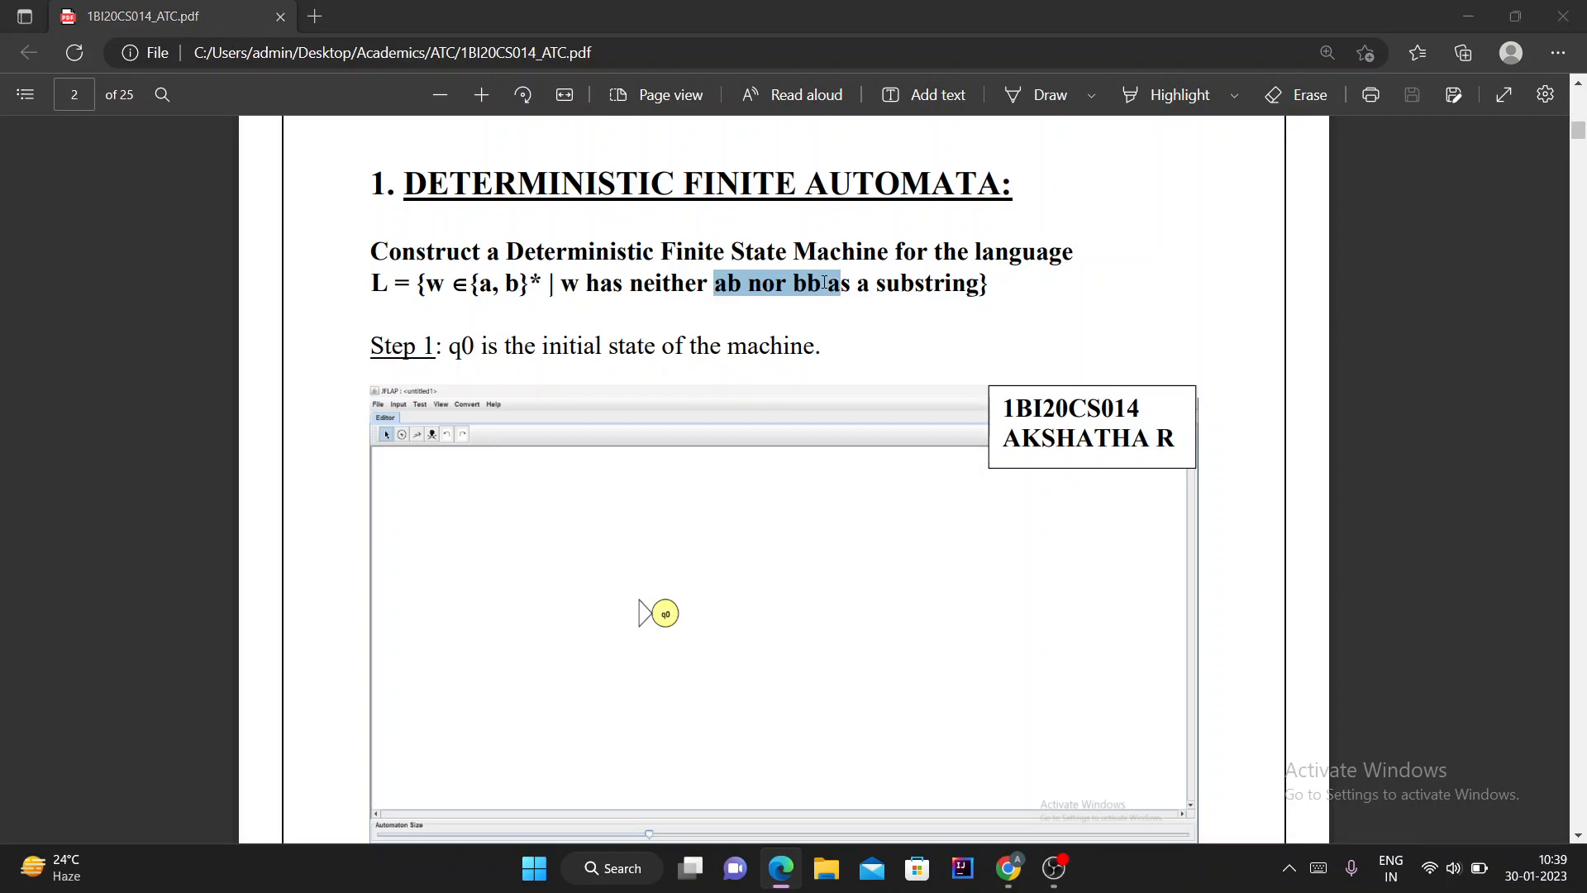
- Launch the downloaded JFLAP jar file from Chrome, open a new Finite Automaton editor and maximize its window
click(1010, 868)
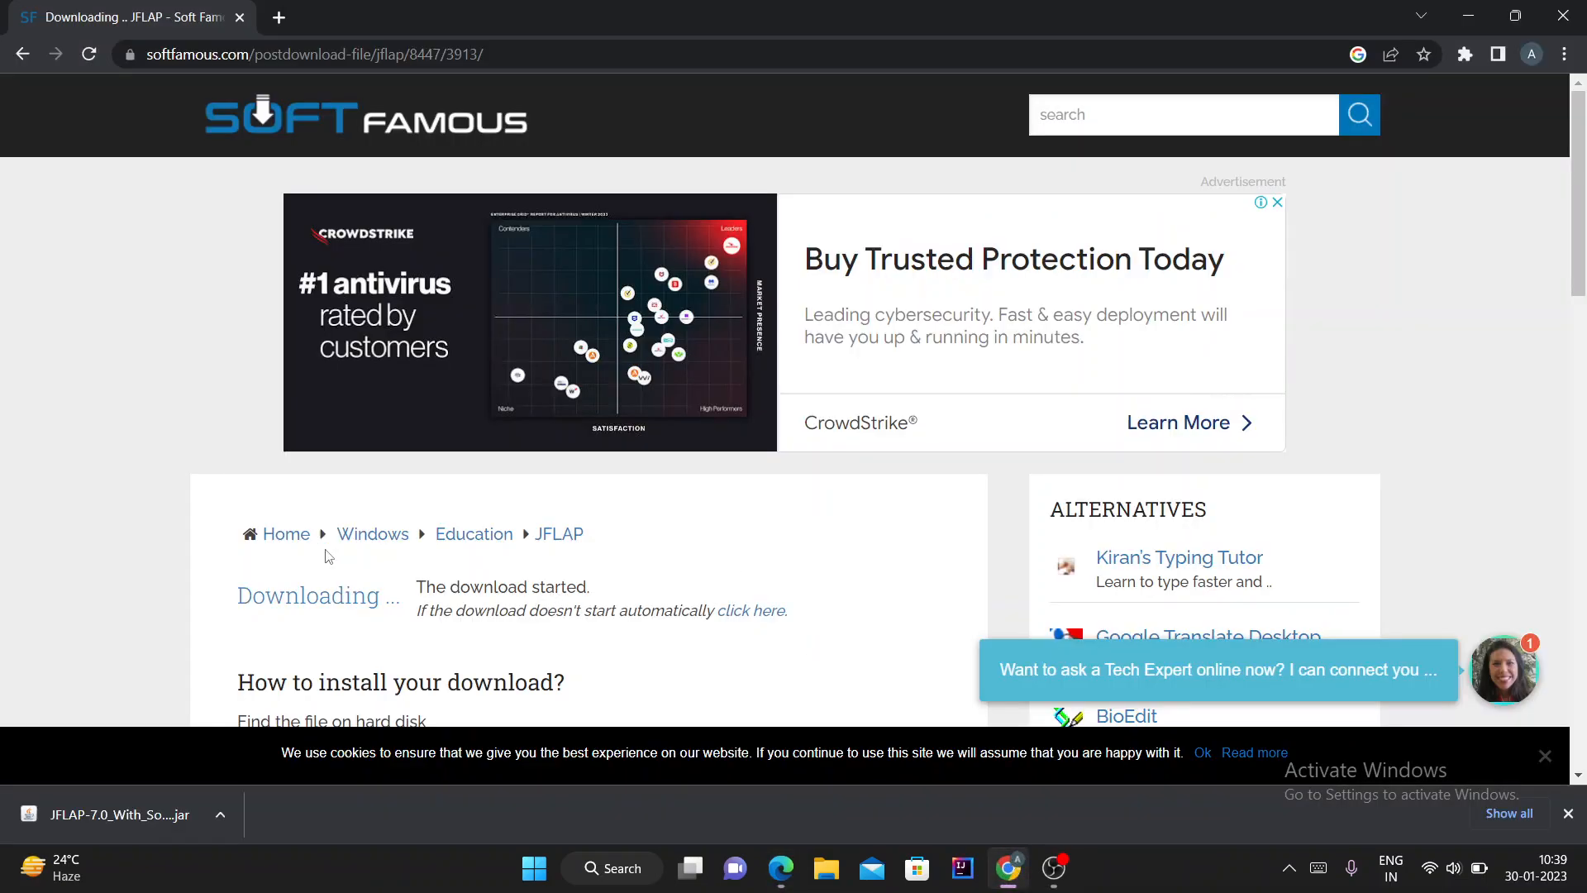
click(143, 815)
click(796, 866)
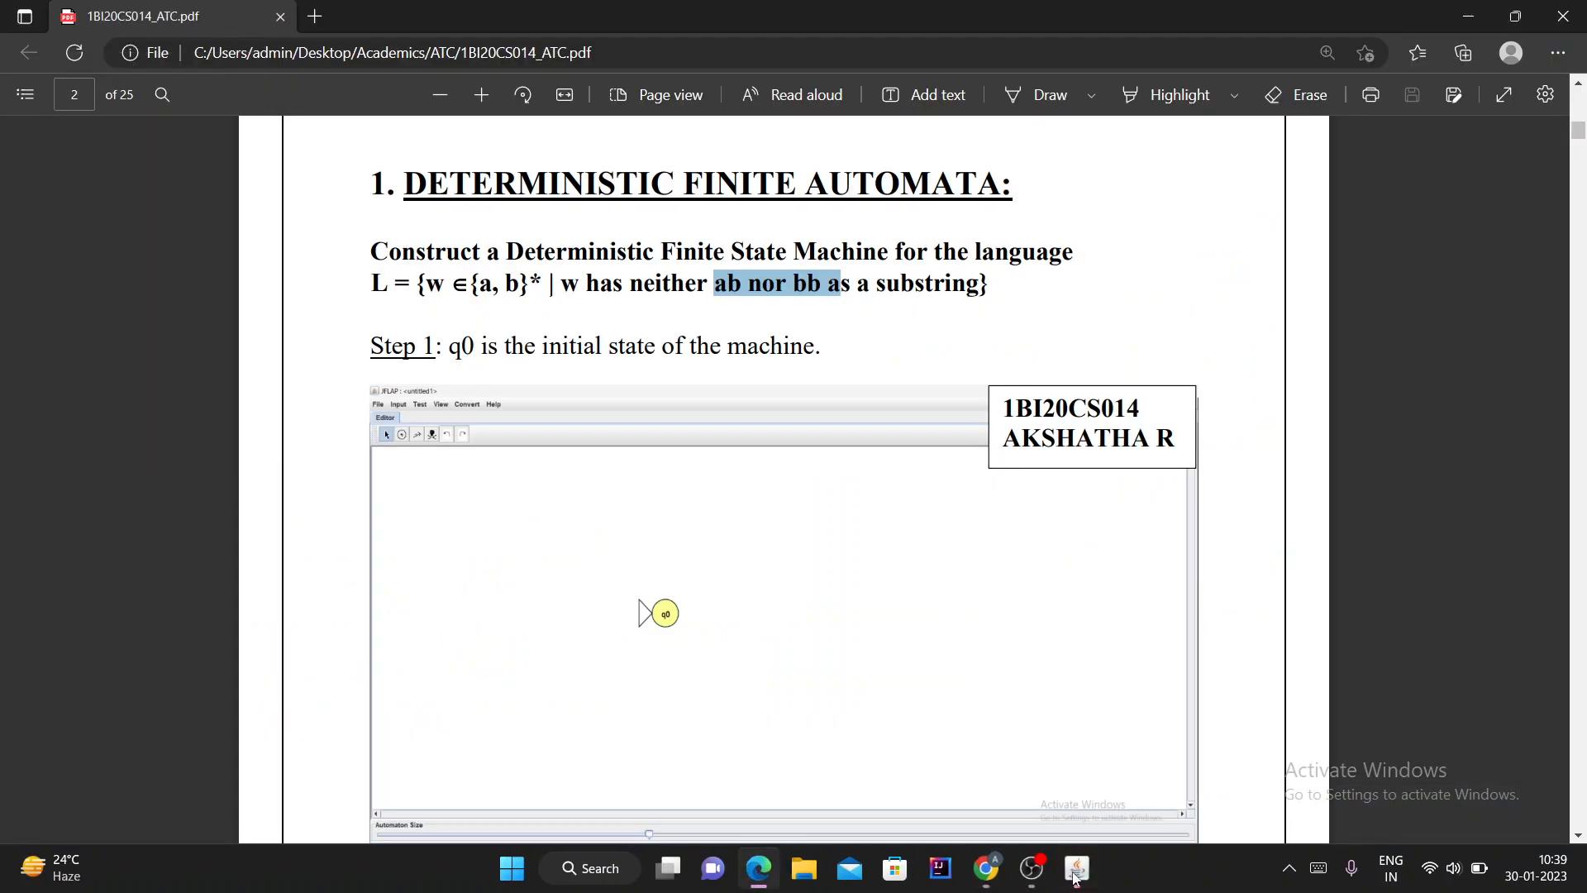
click(1074, 870)
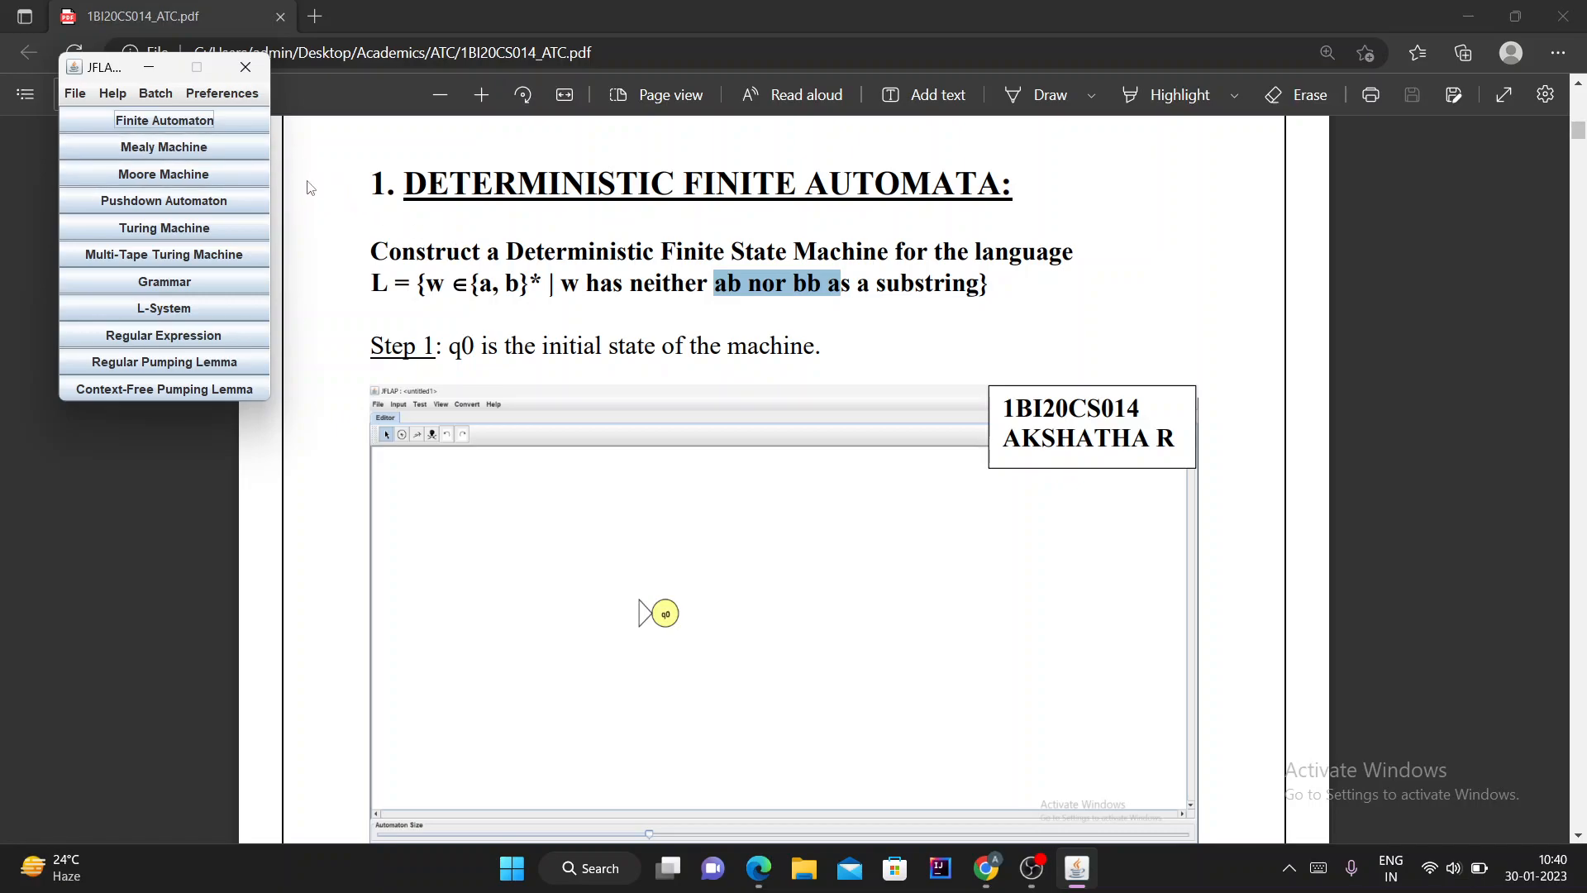
key(alt+F4)
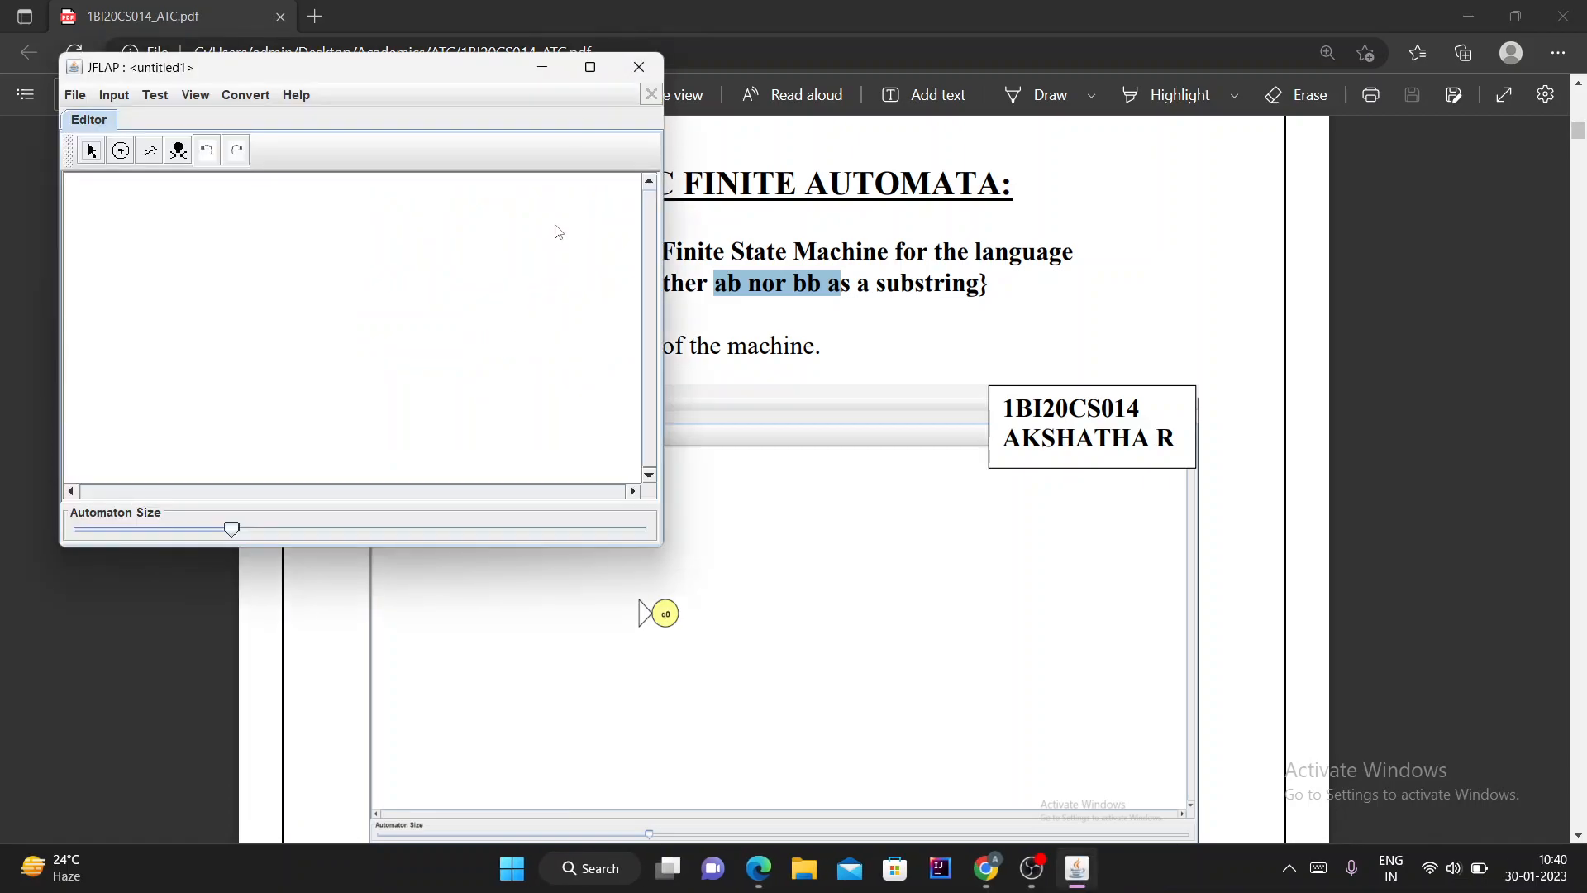
click(591, 71)
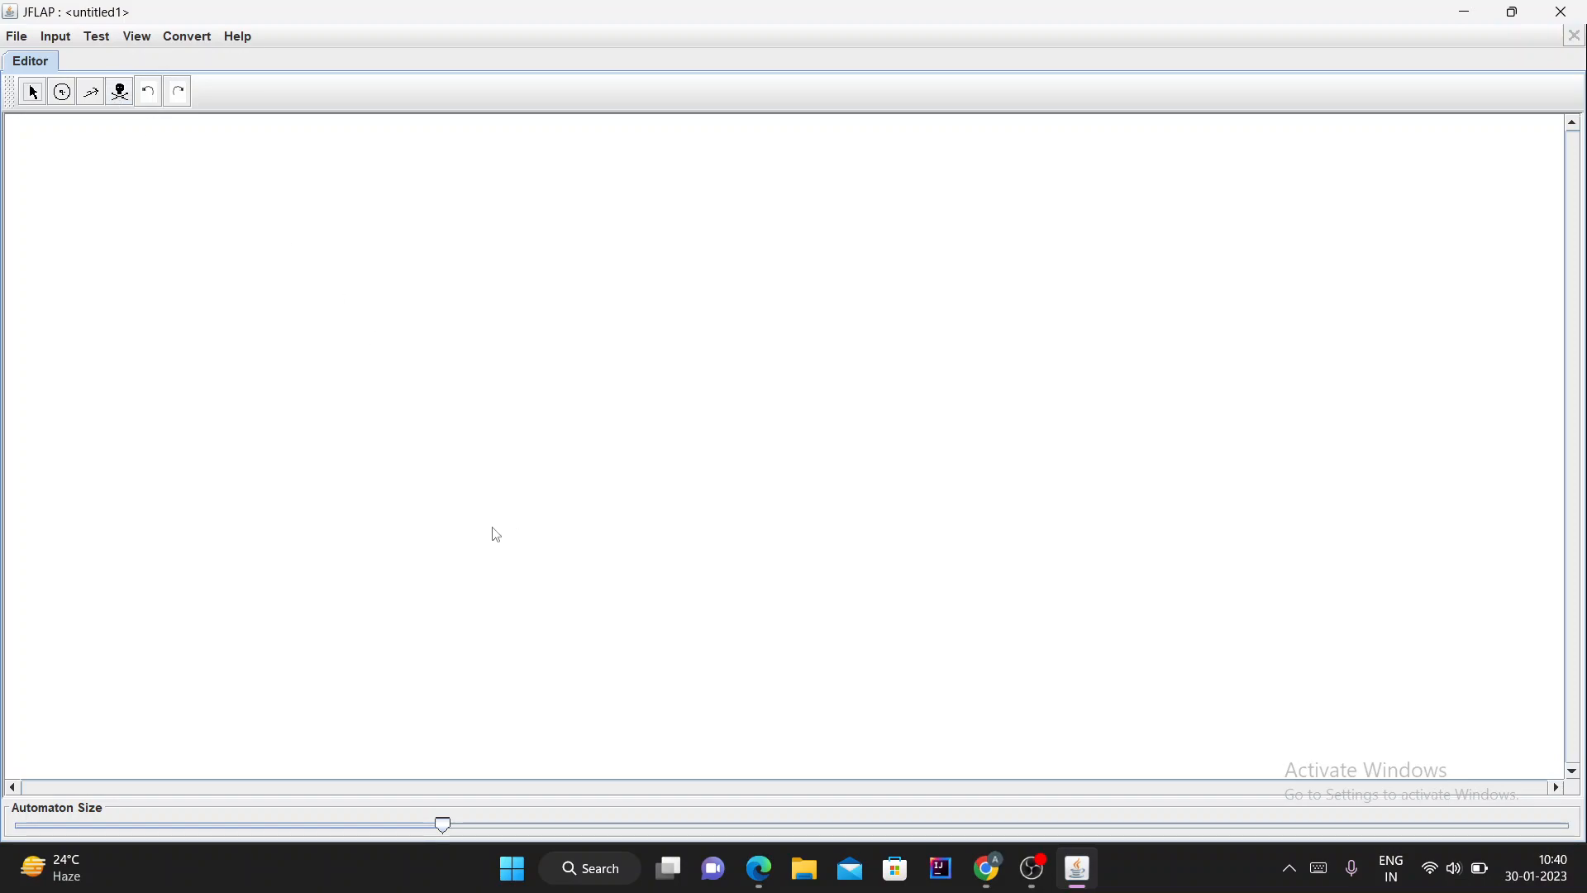
- Return to the project PDF in Edge and highlight the full definition of language L to review it
click(759, 868)
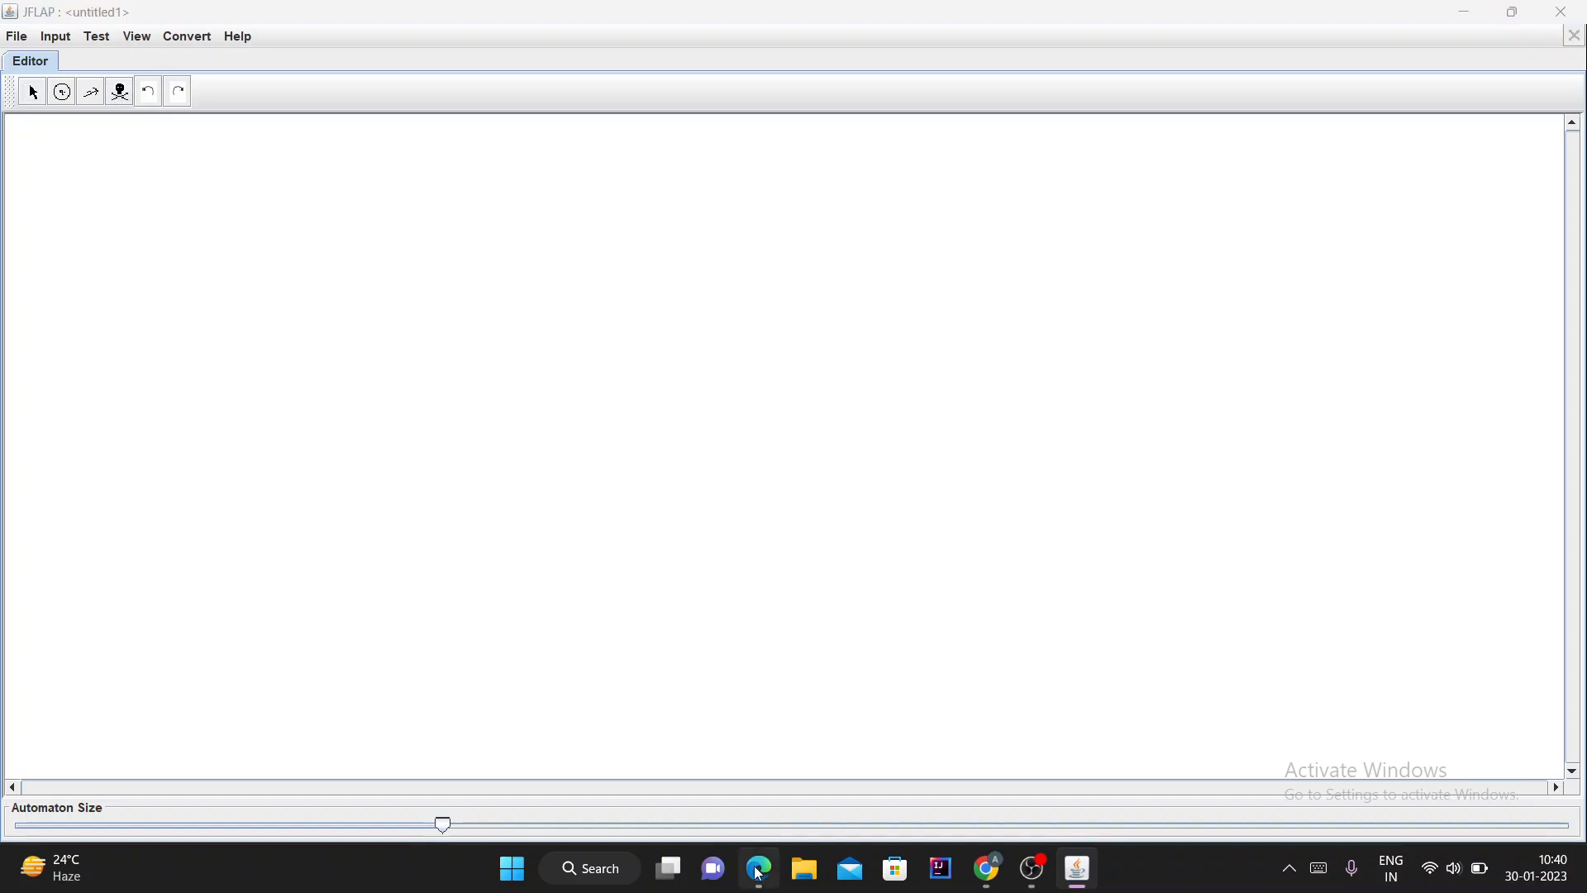
click(773, 279)
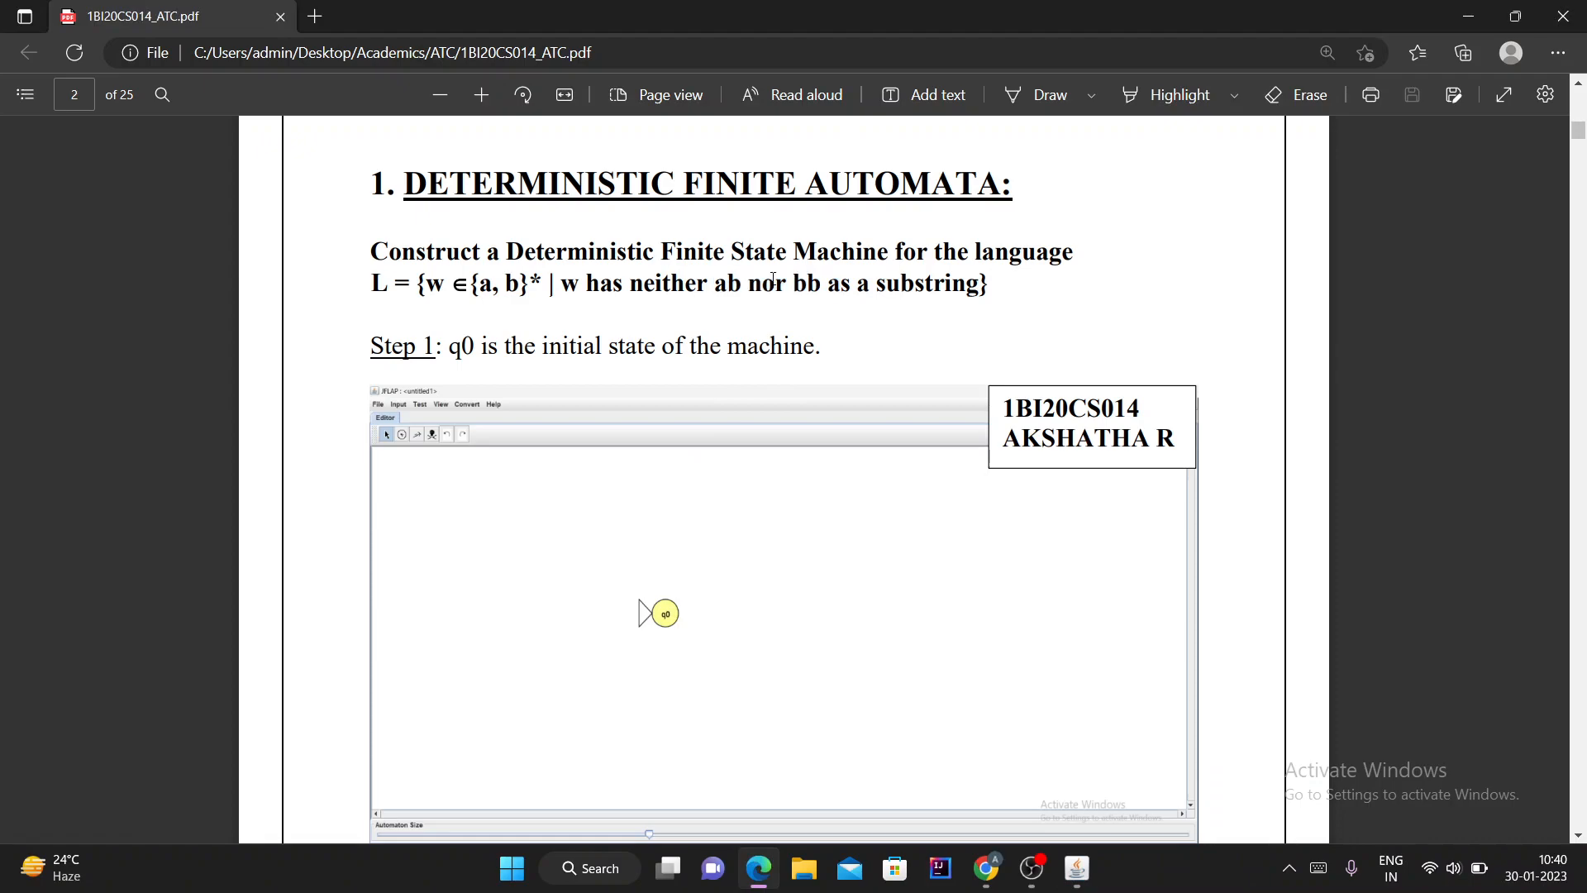
drag(374, 281, 999, 299)
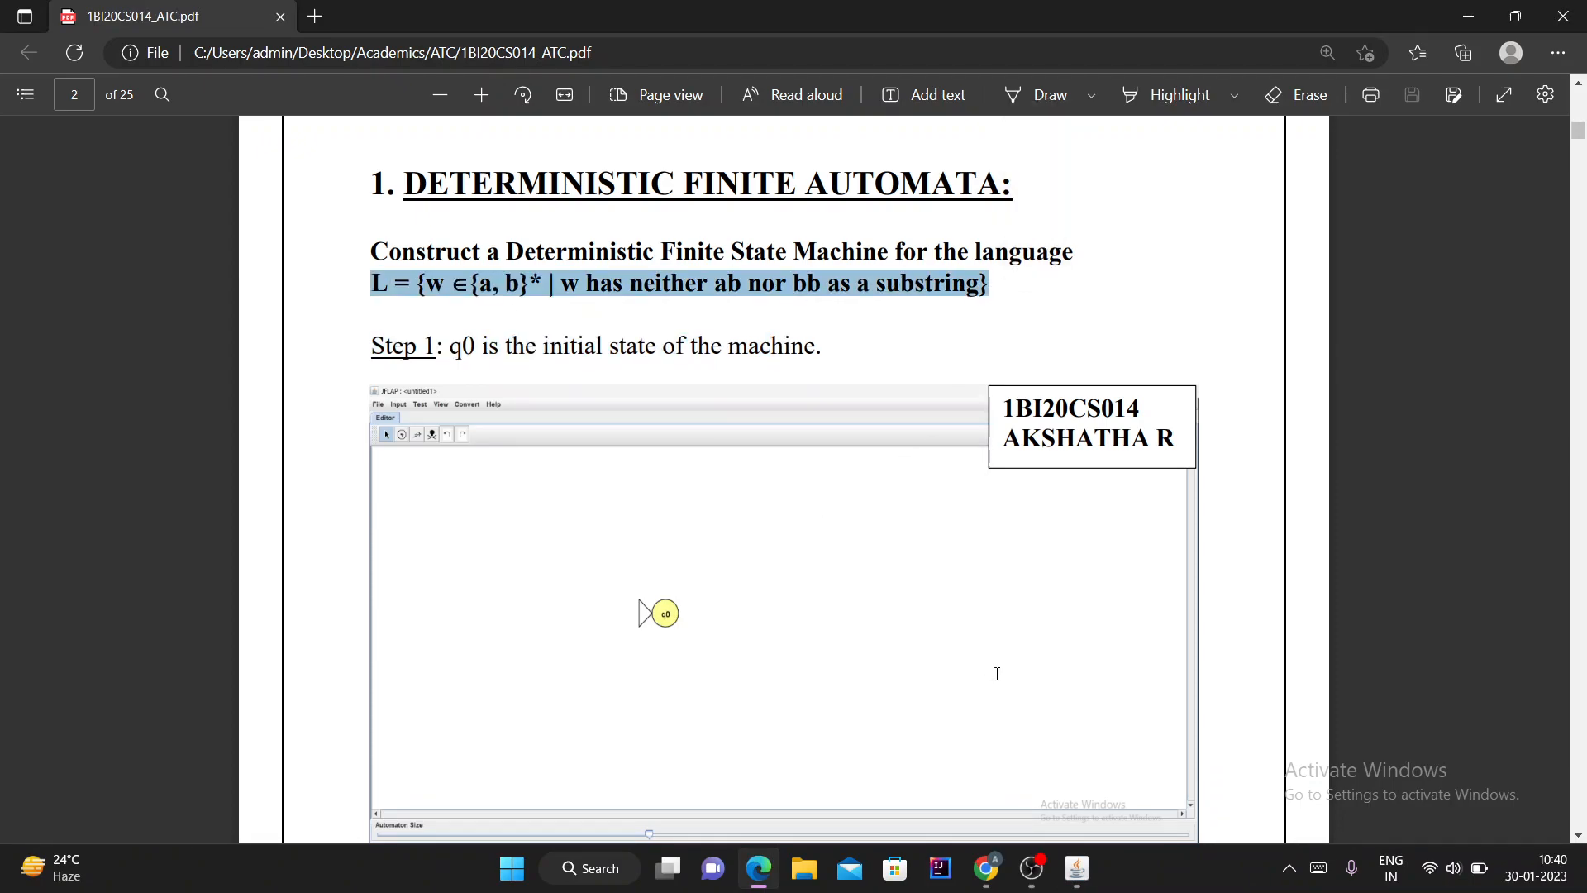
- Switch to JFLAP, place the first state on the empty canvas, reposition it and enlarge the automaton display
click(1077, 868)
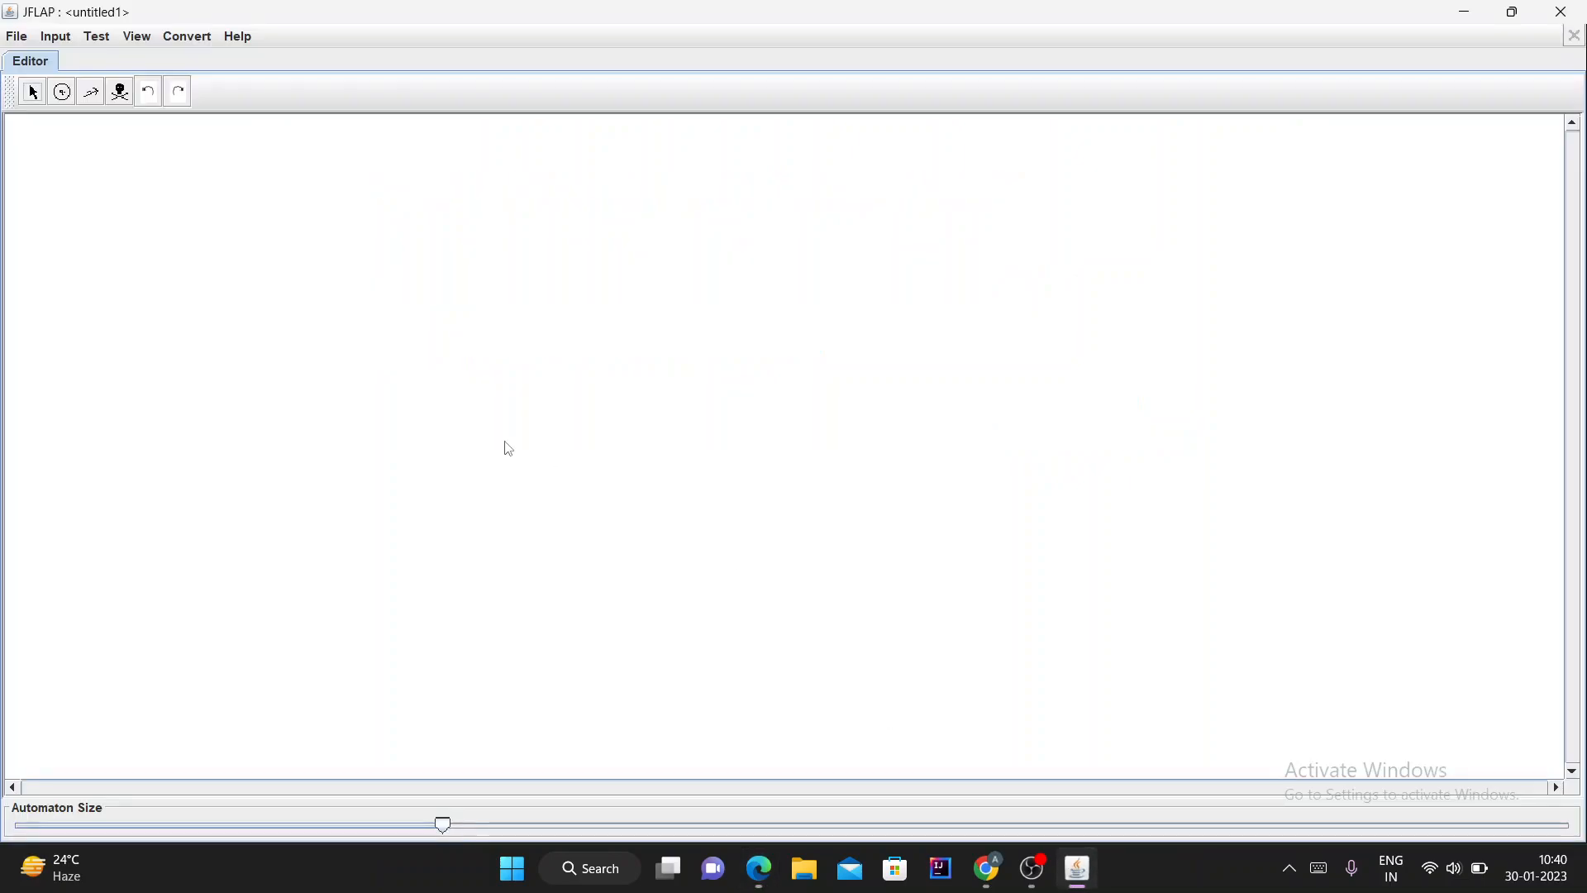
click(62, 92)
click(620, 425)
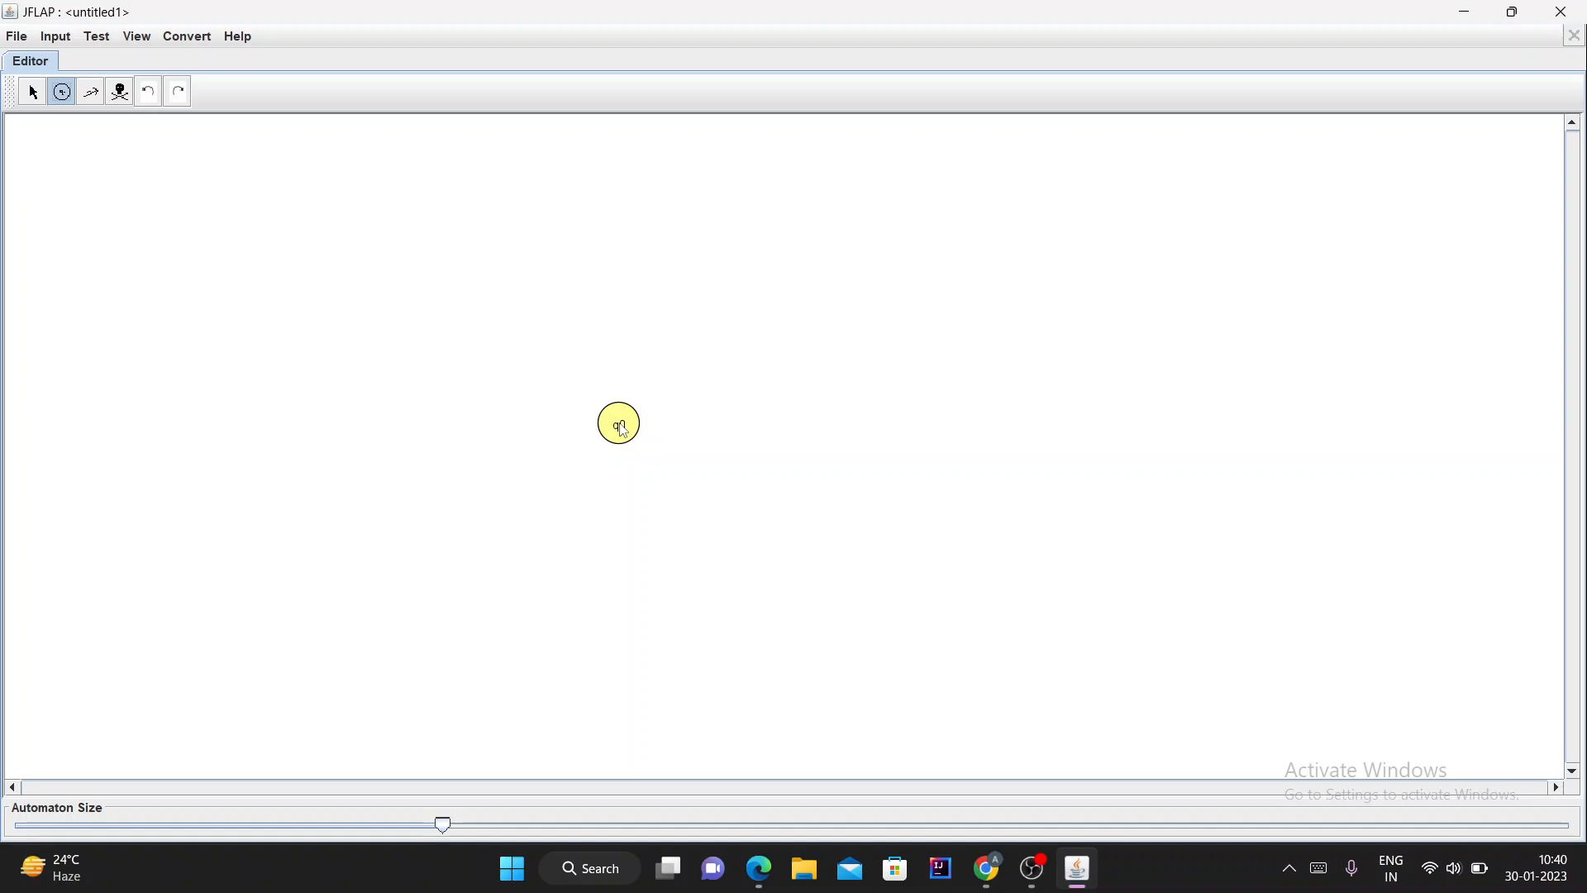
drag(448, 830, 660, 836)
click(34, 94)
drag(913, 571, 570, 432)
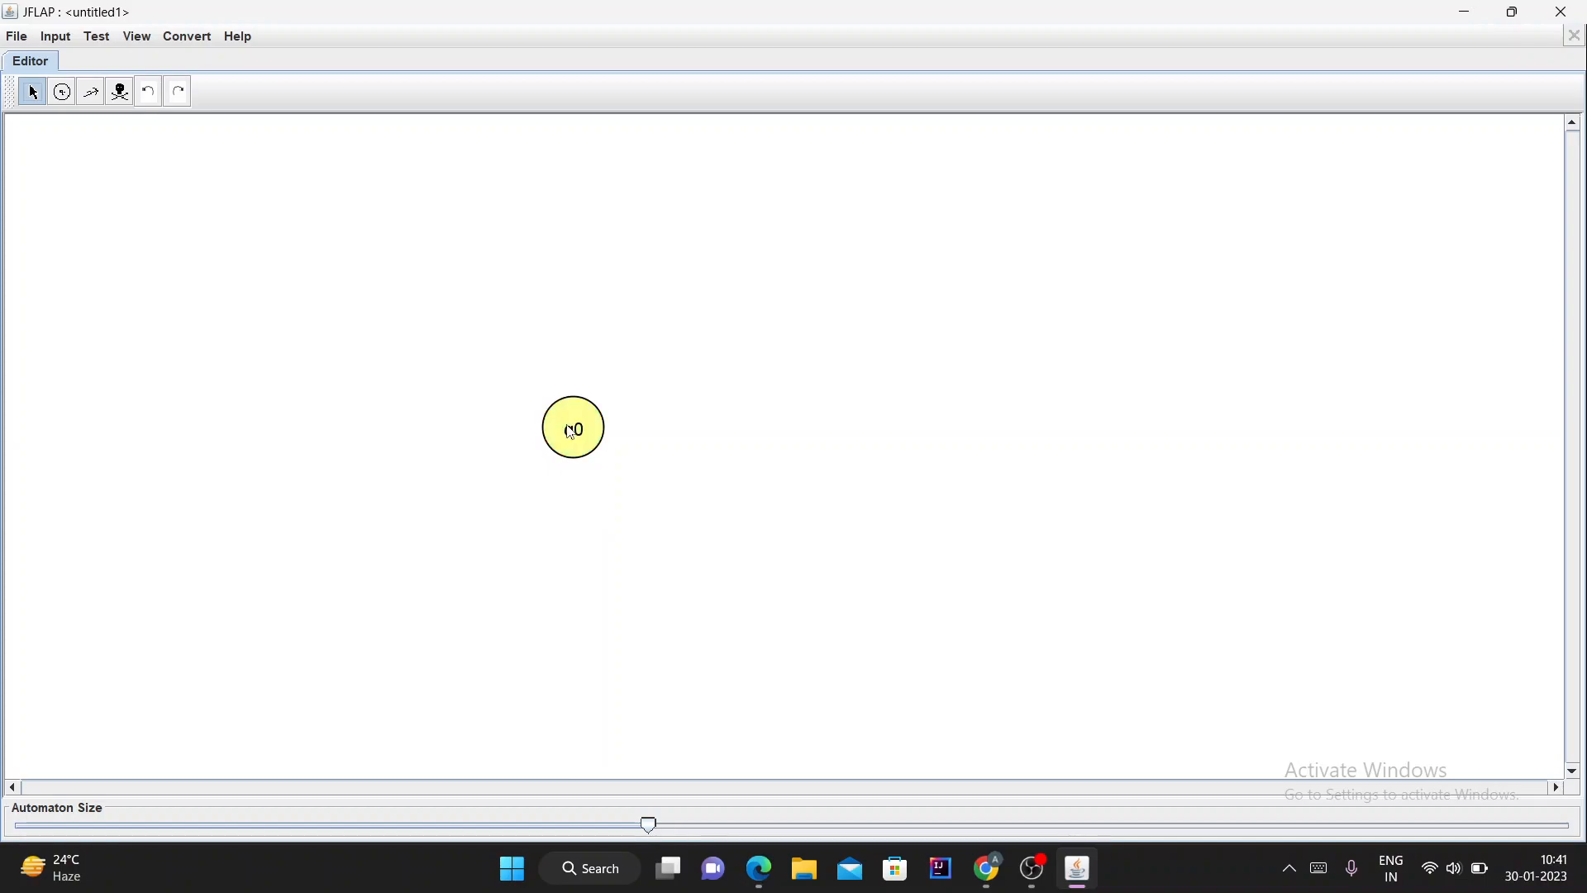
drag(649, 825, 728, 825)
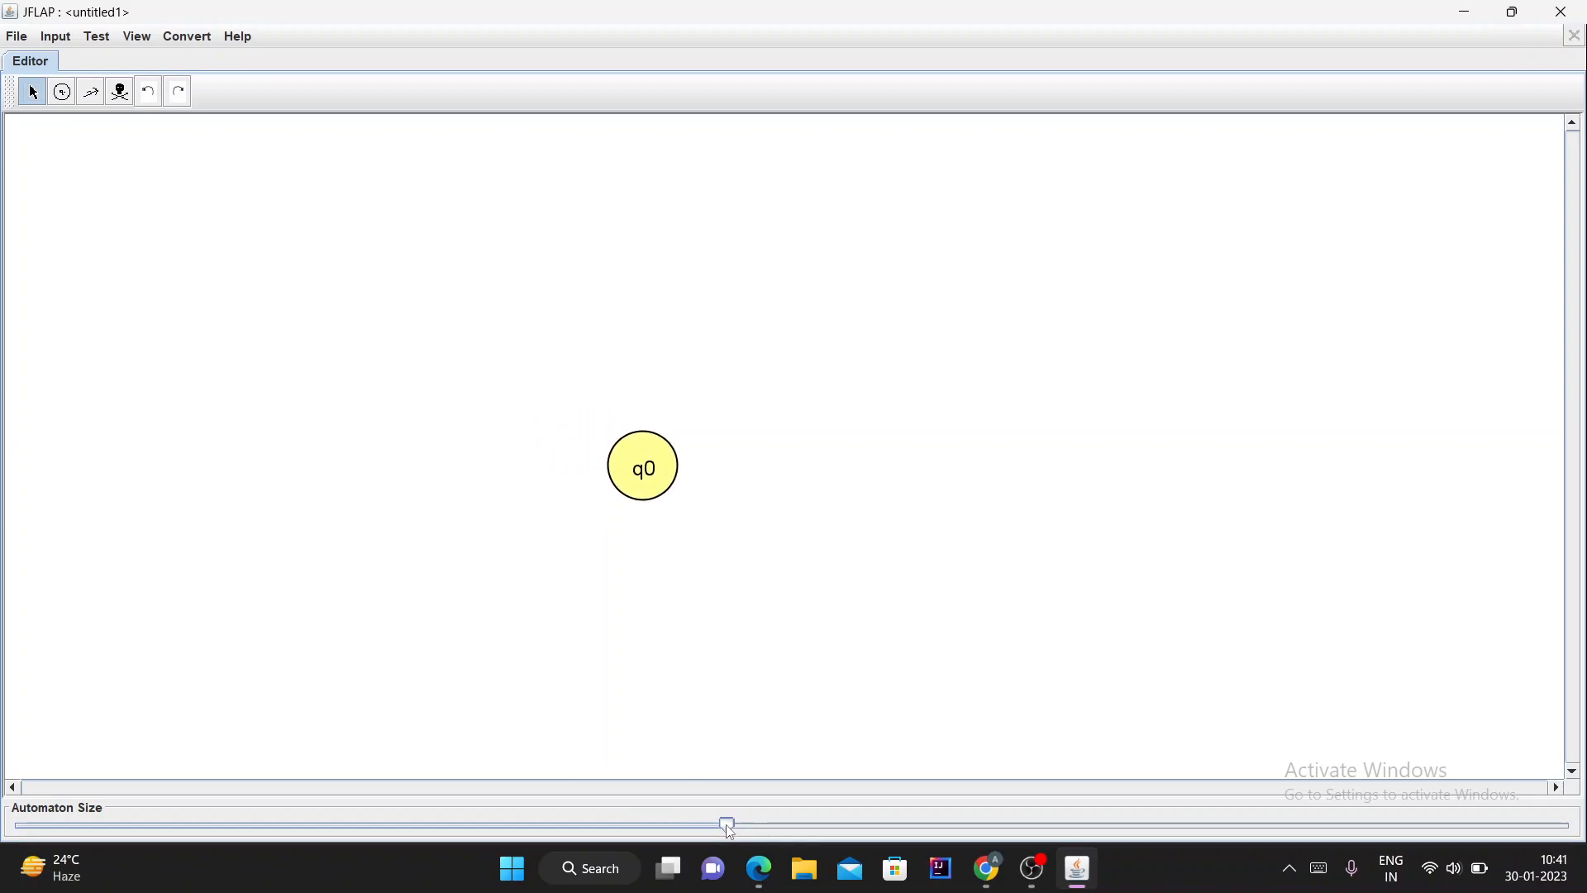
- Mark state q0 as the initial state and deselect it
right_click(659, 472)
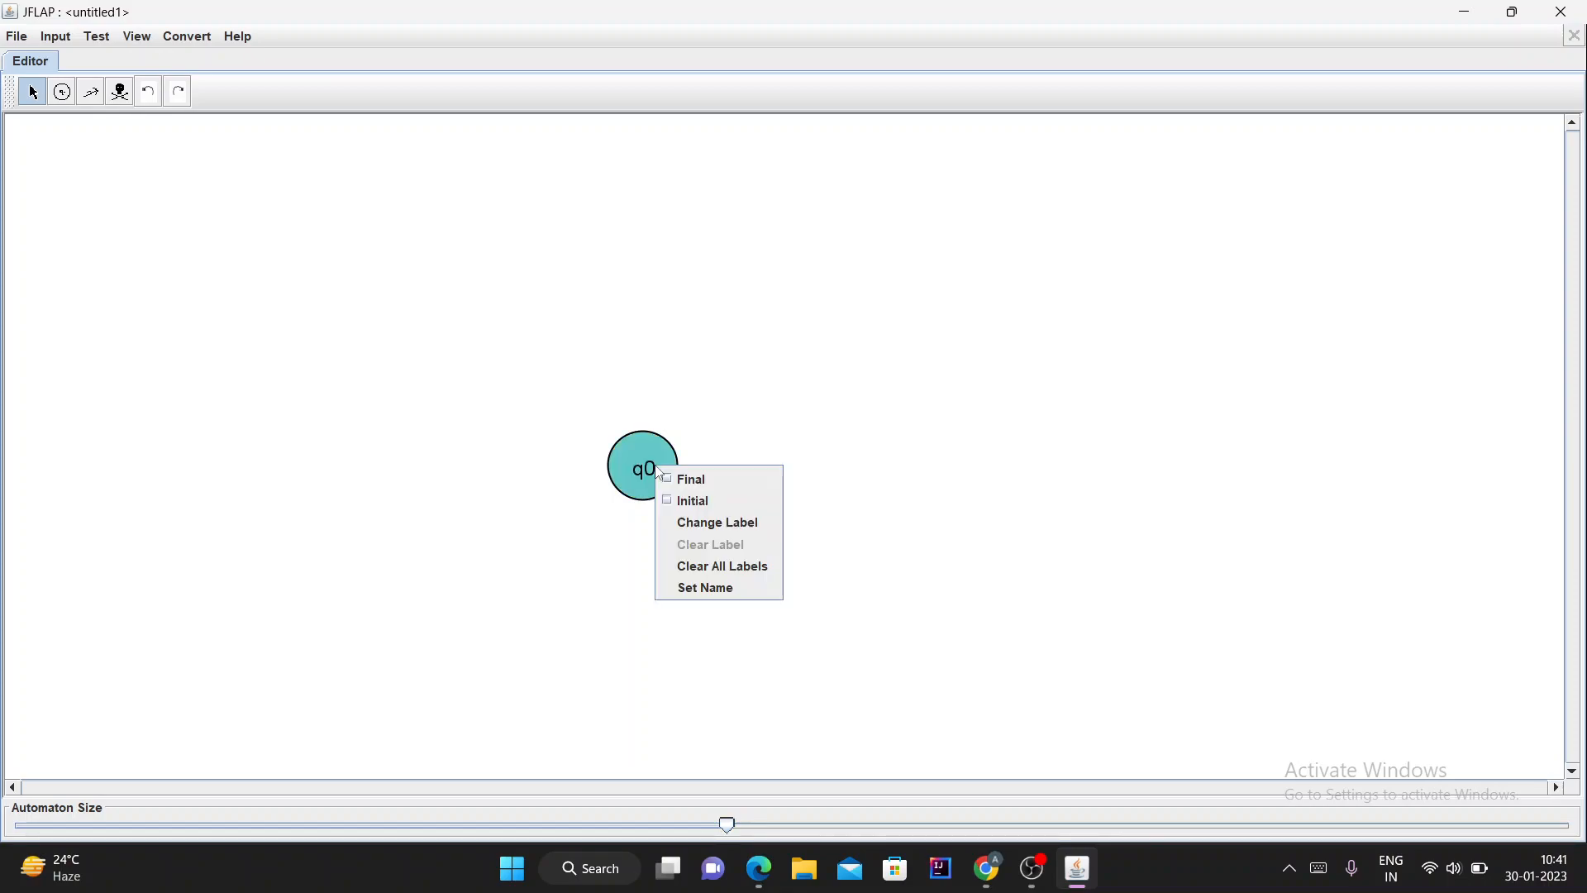
click(697, 502)
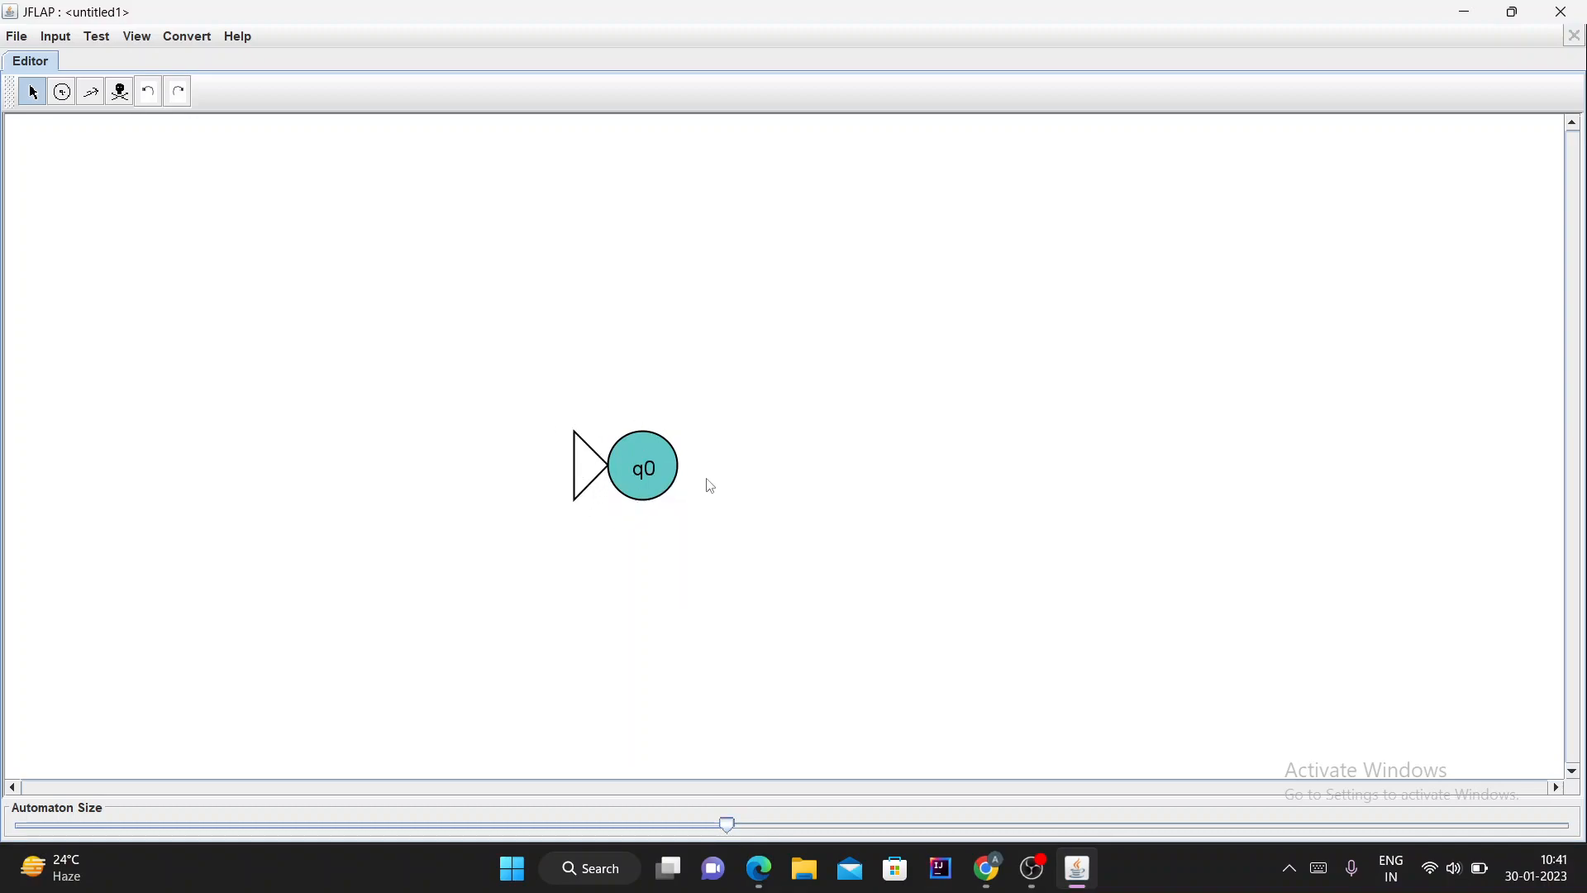
click(691, 555)
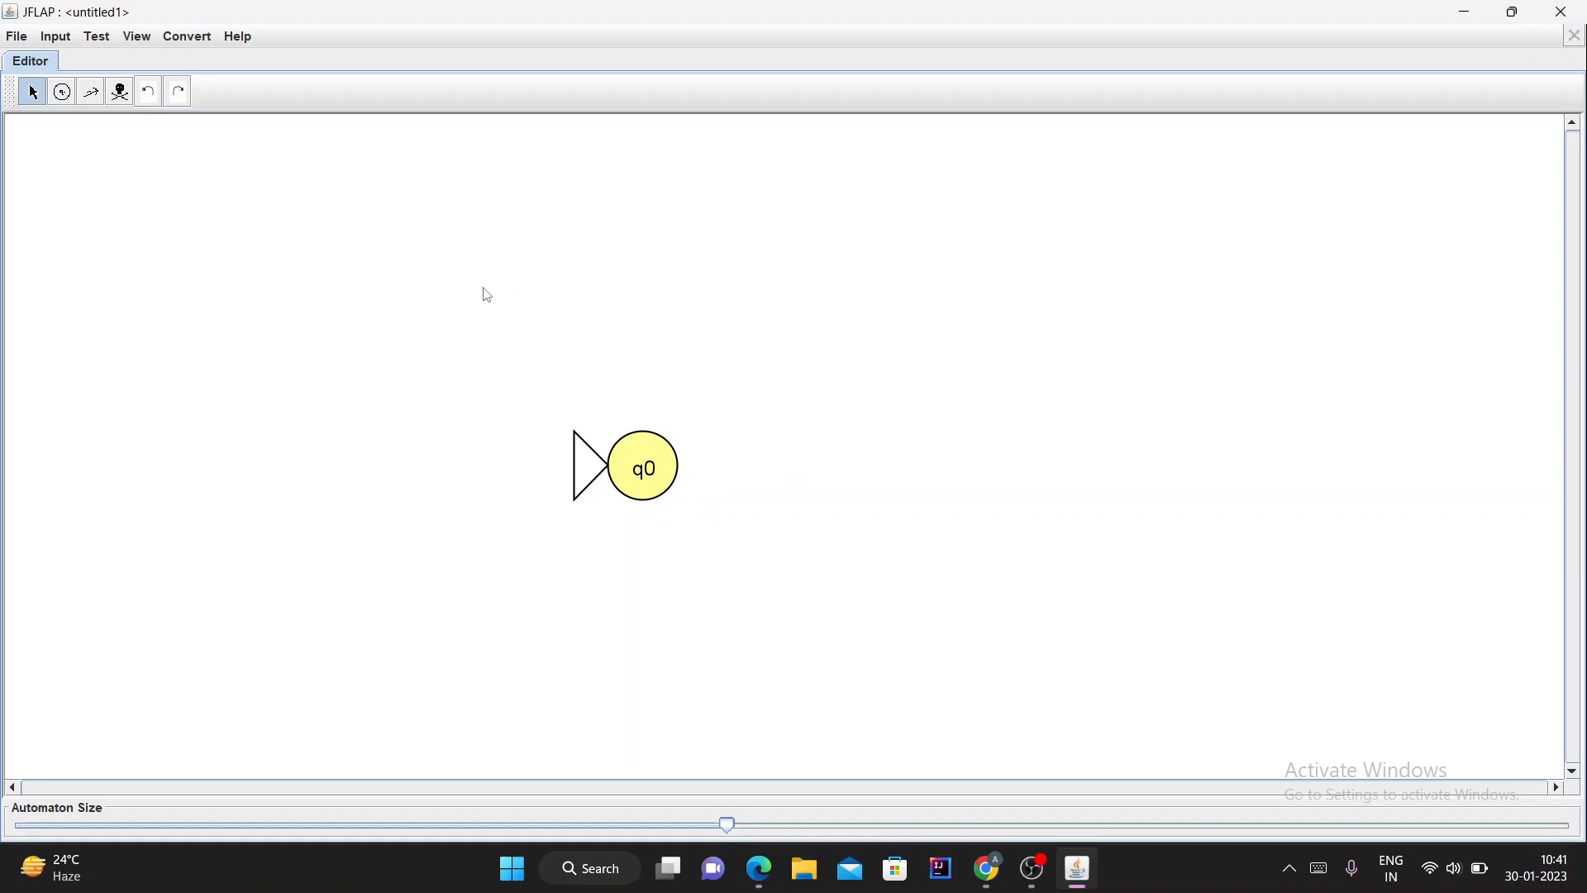
- Add a second state to the upper right of q0 and draw a transition labelled a from q0 to it
click(62, 92)
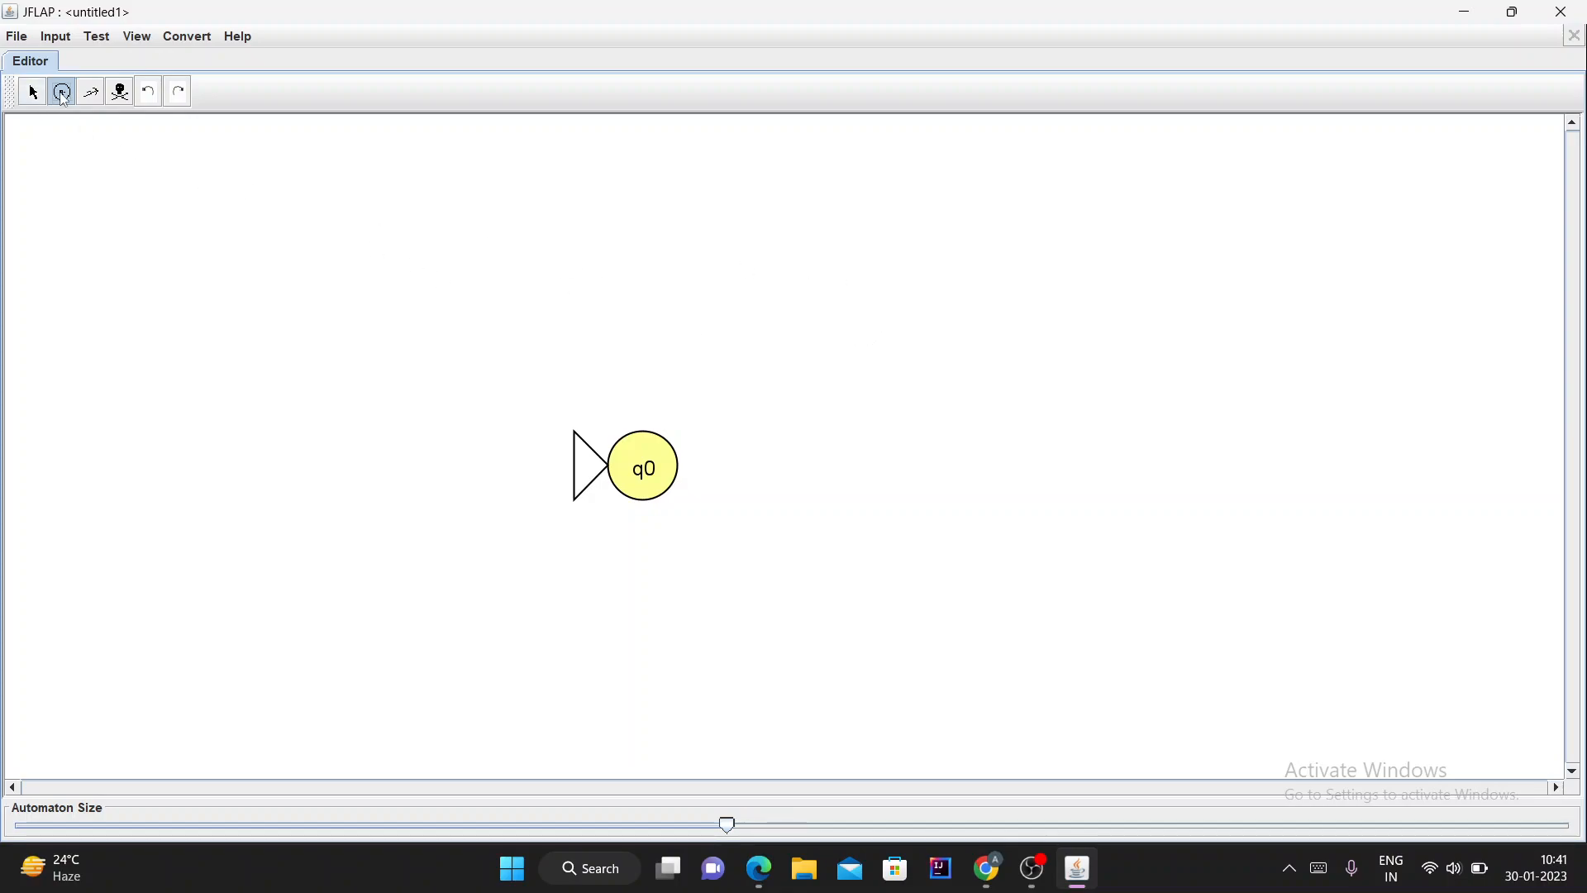
click(868, 310)
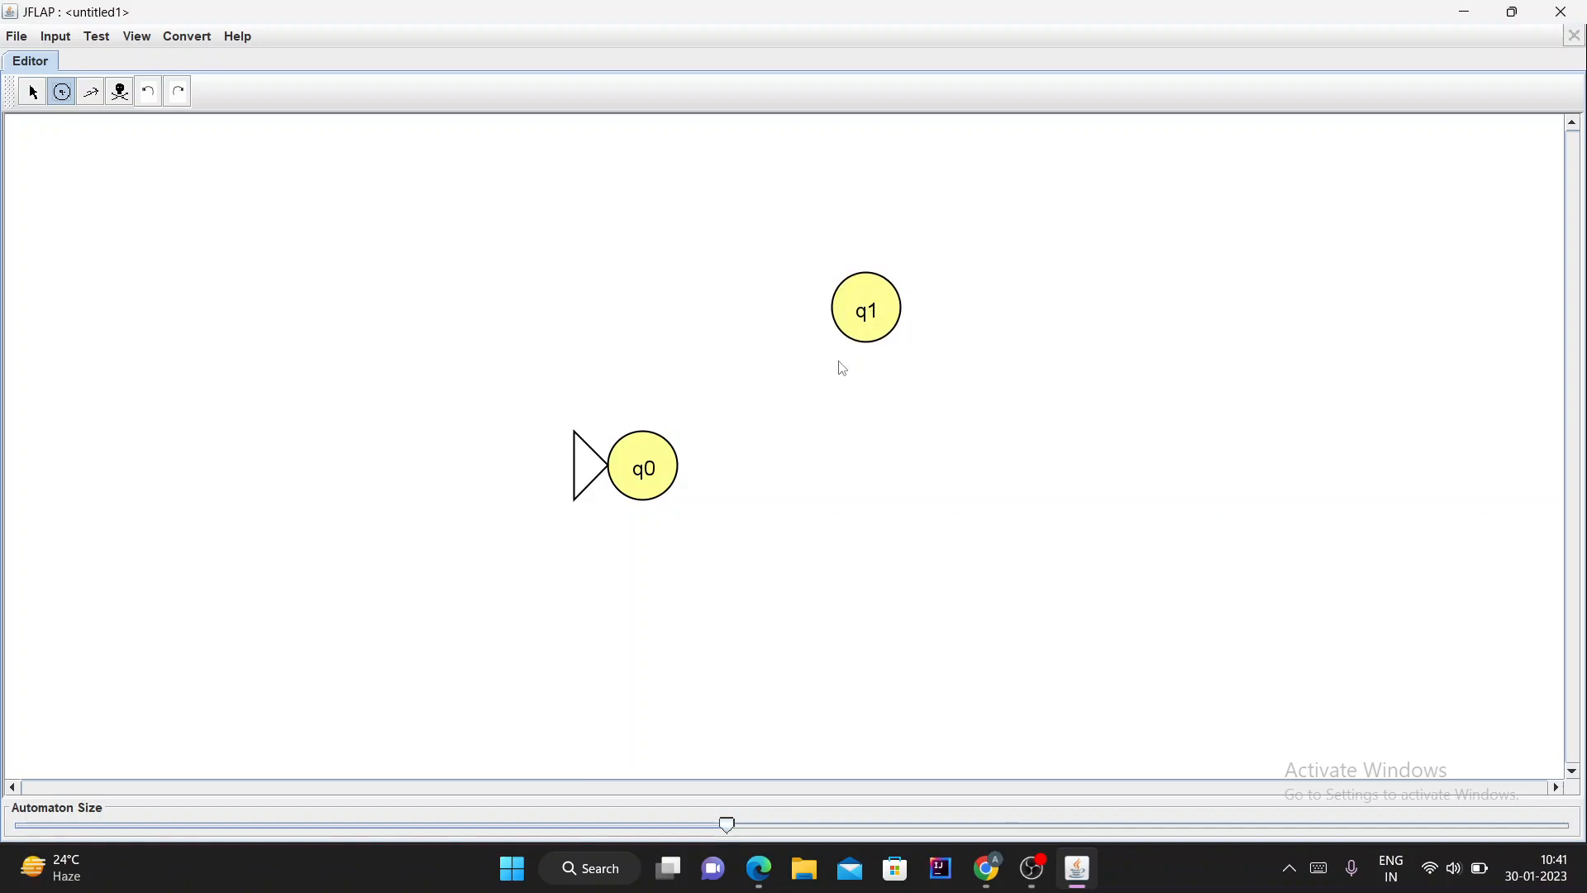
click(91, 92)
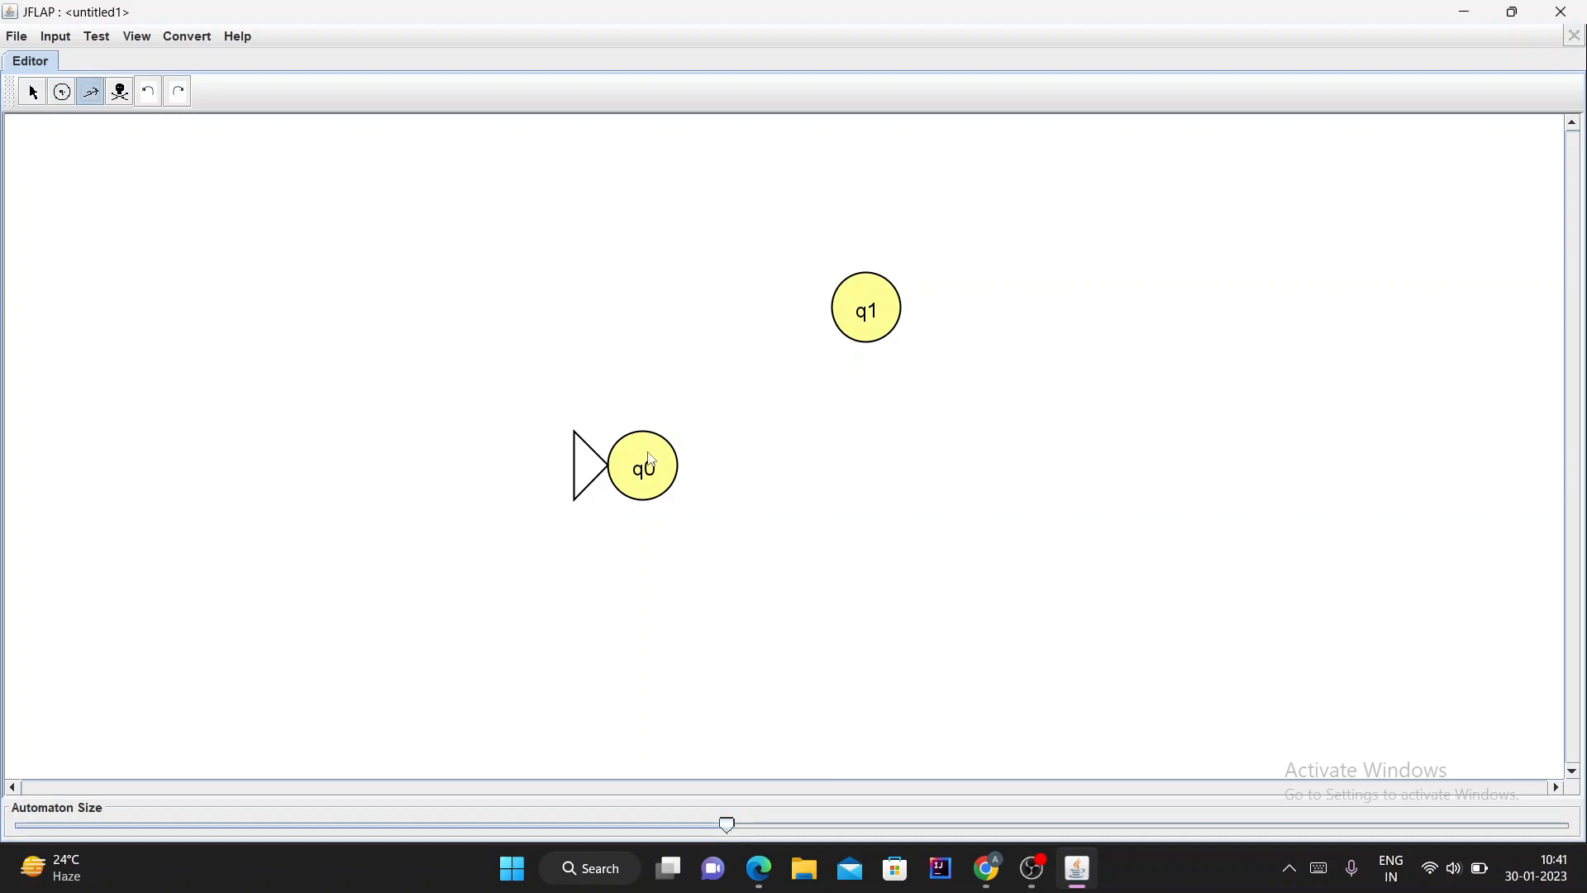
drag(651, 471, 865, 315)
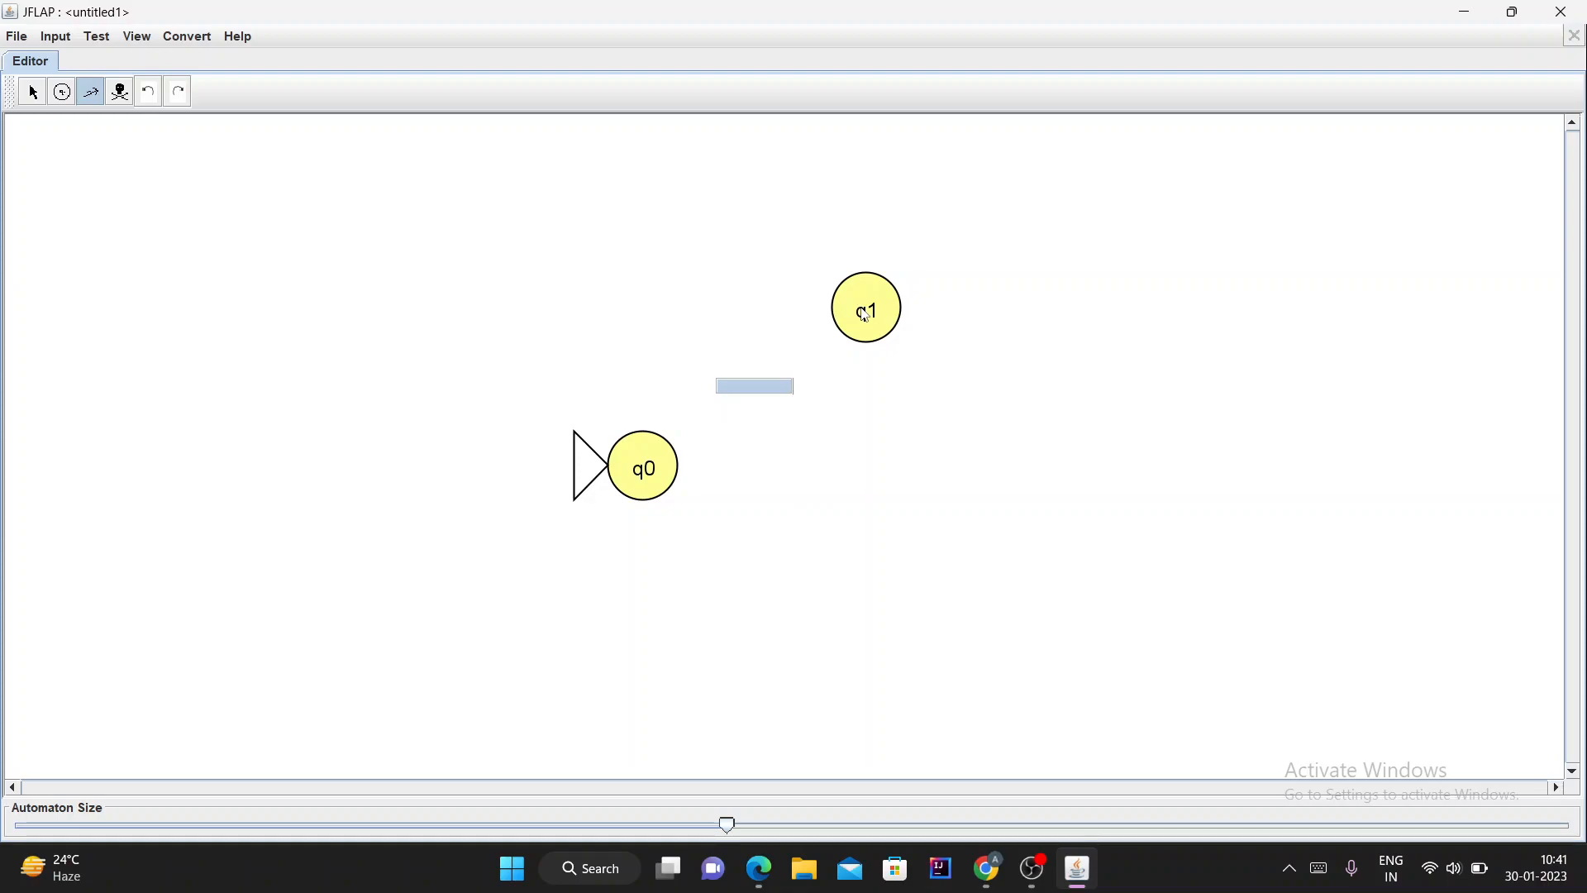
text(a)
key(Return)
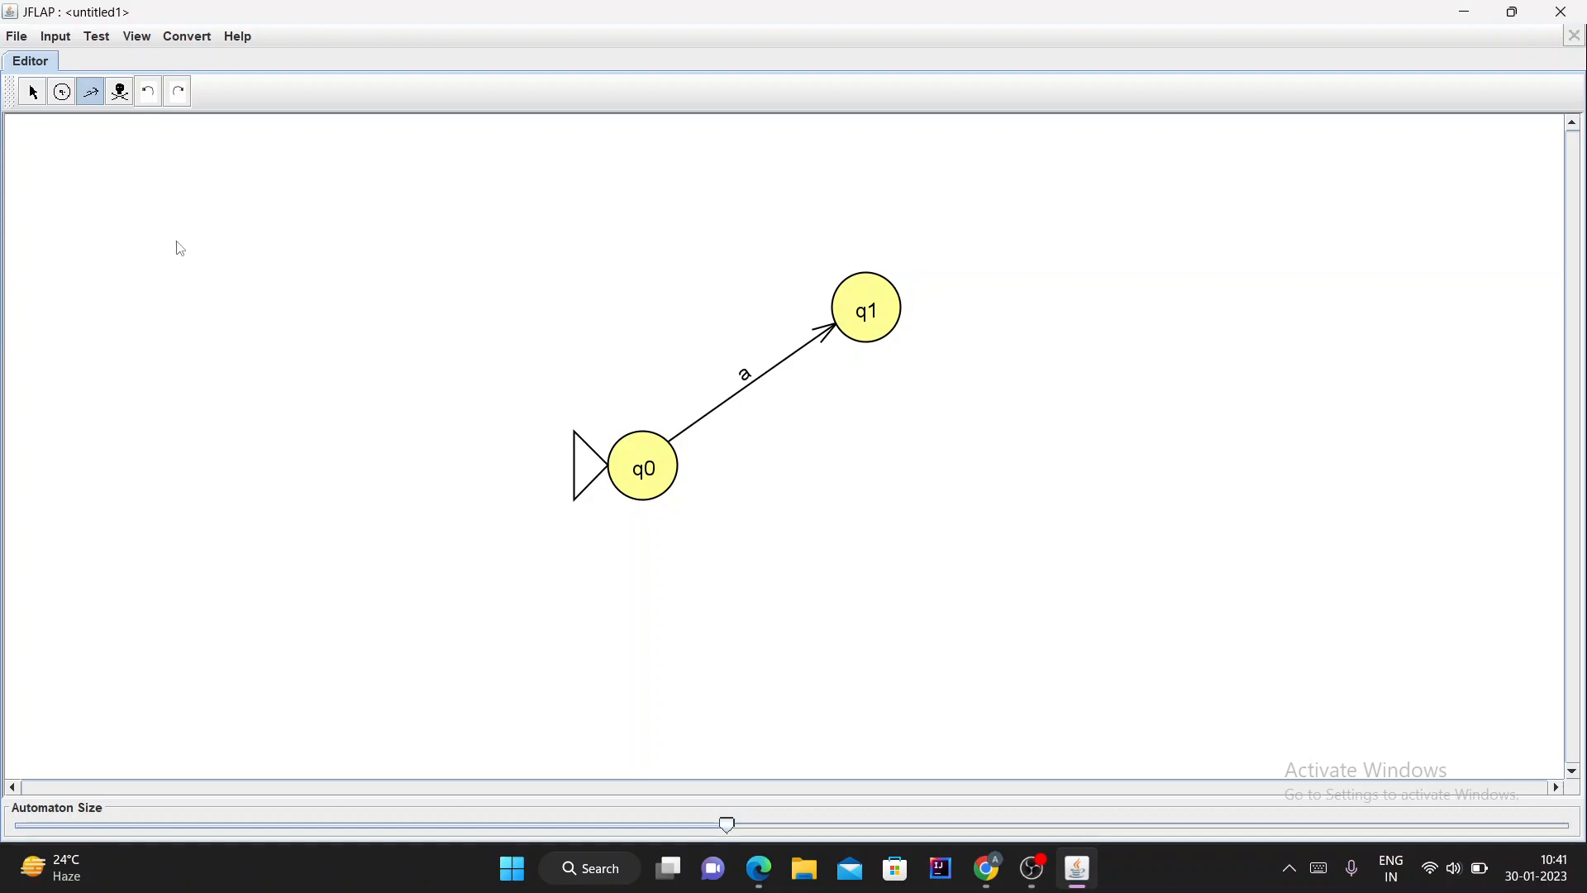
- Add a third state to the lower right of q0 and draw a transition labelled b from q0 to it
click(61, 92)
click(866, 623)
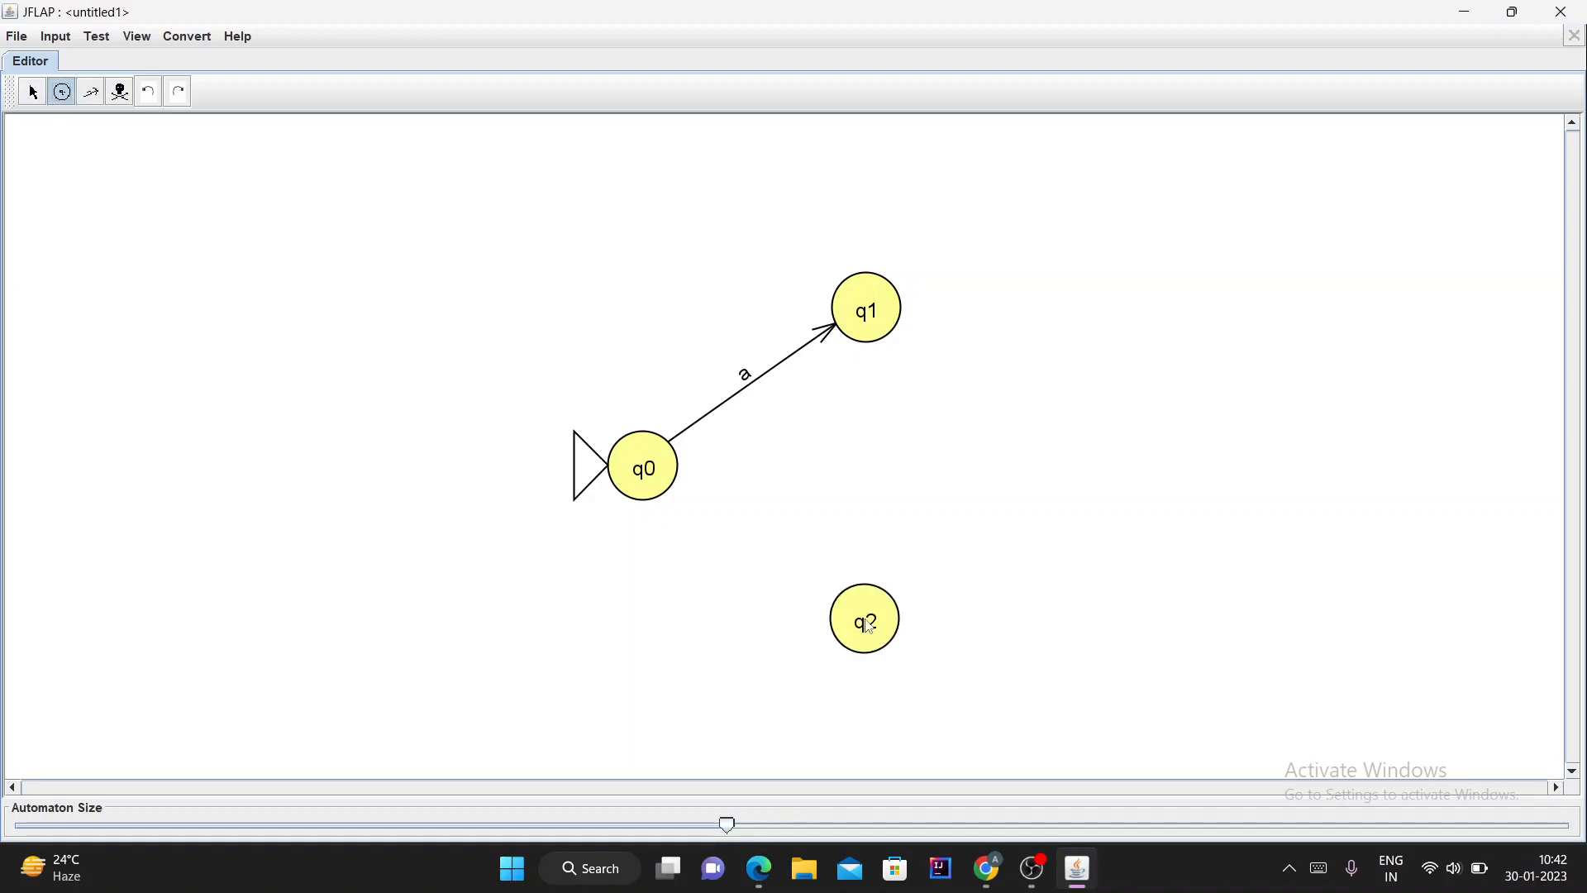
click(91, 92)
drag(653, 477, 875, 631)
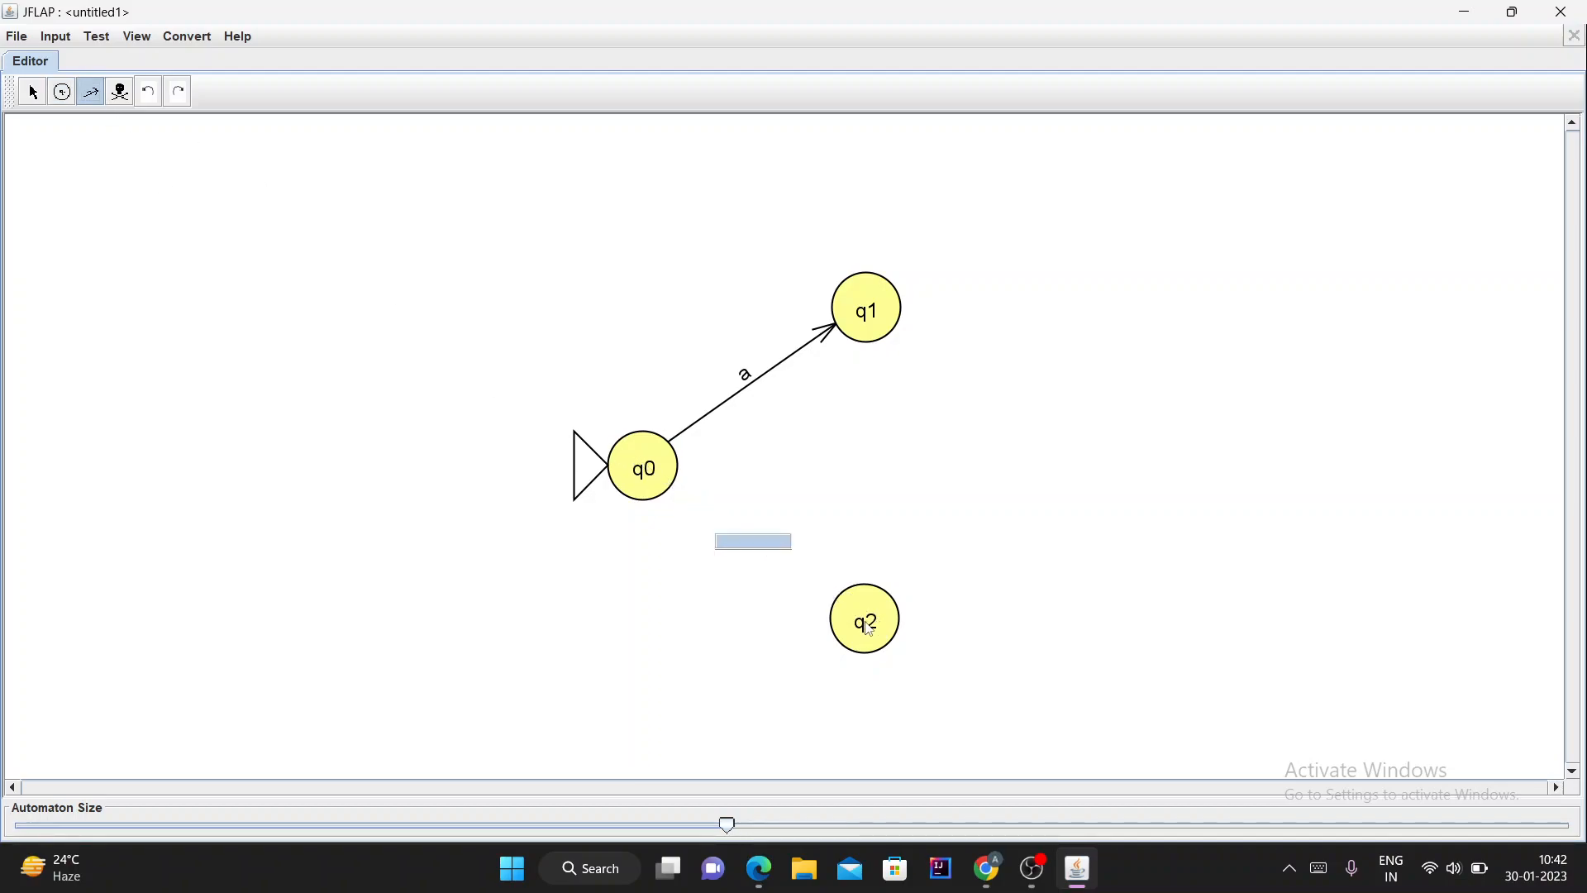
text(b)
key(Return)
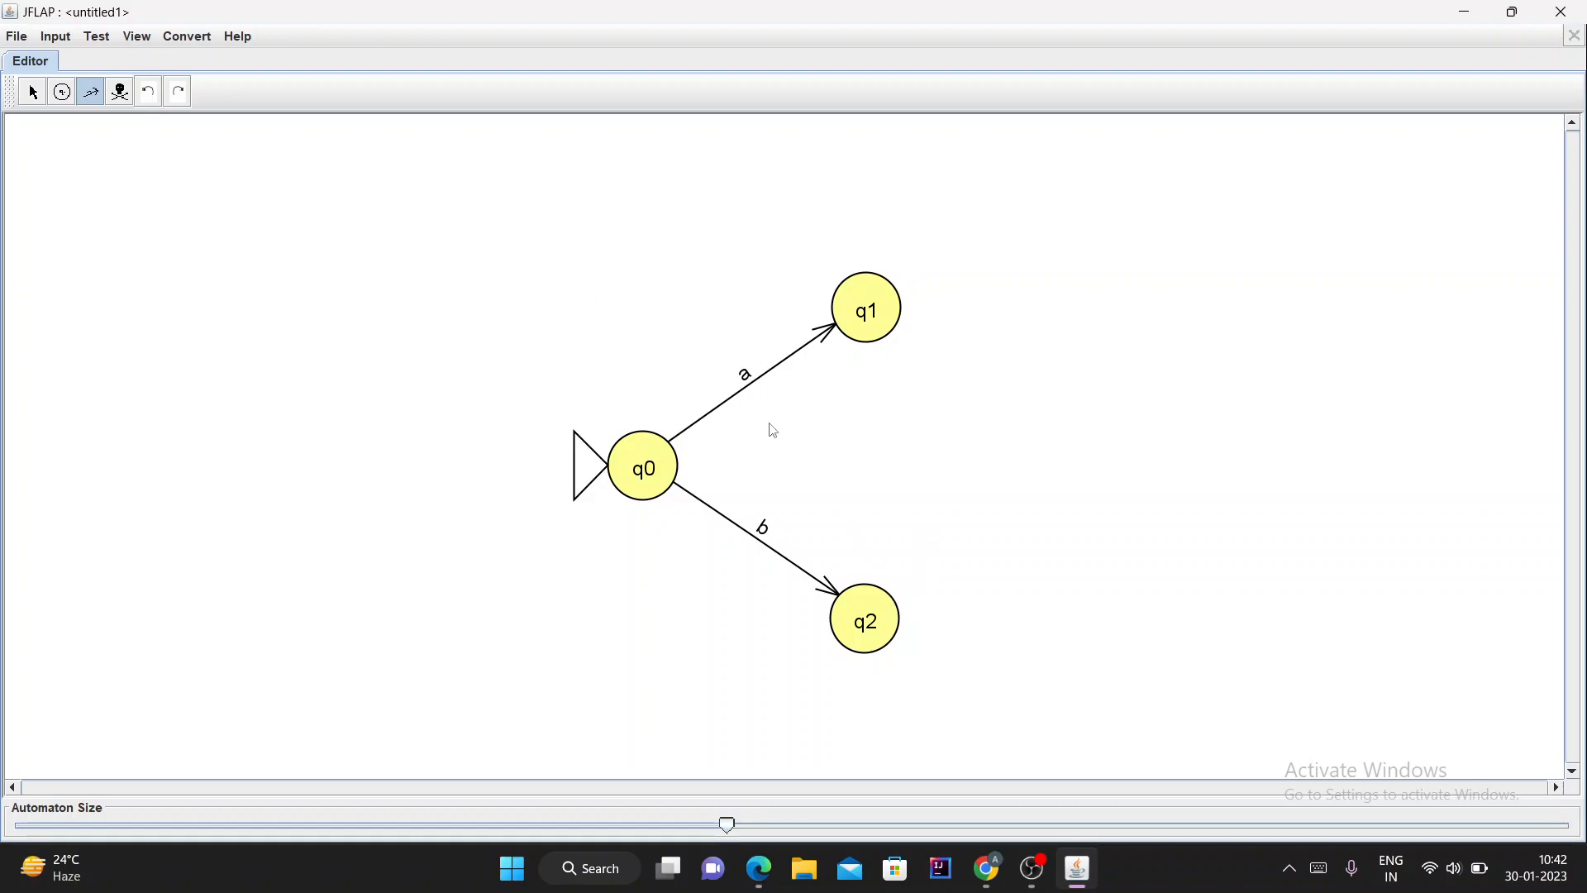
- Draw a transition labelled a from q2 up to q1
drag(883, 610, 866, 336)
text(a)
key(Return)
- Mark state q1 as a final state and deselect it
click(33, 93)
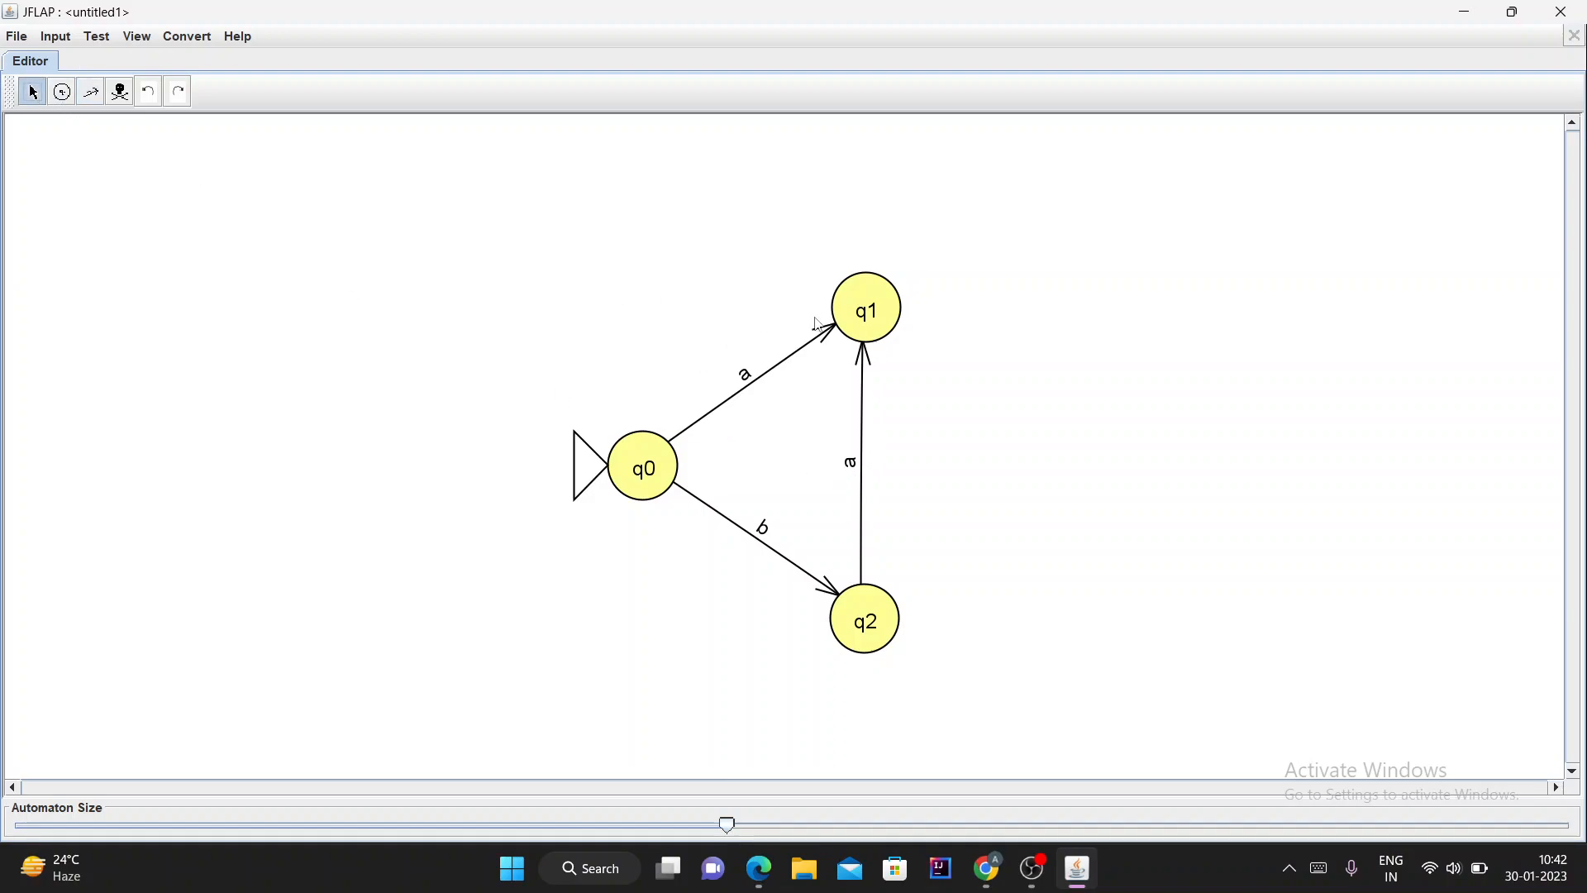
right_click(881, 309)
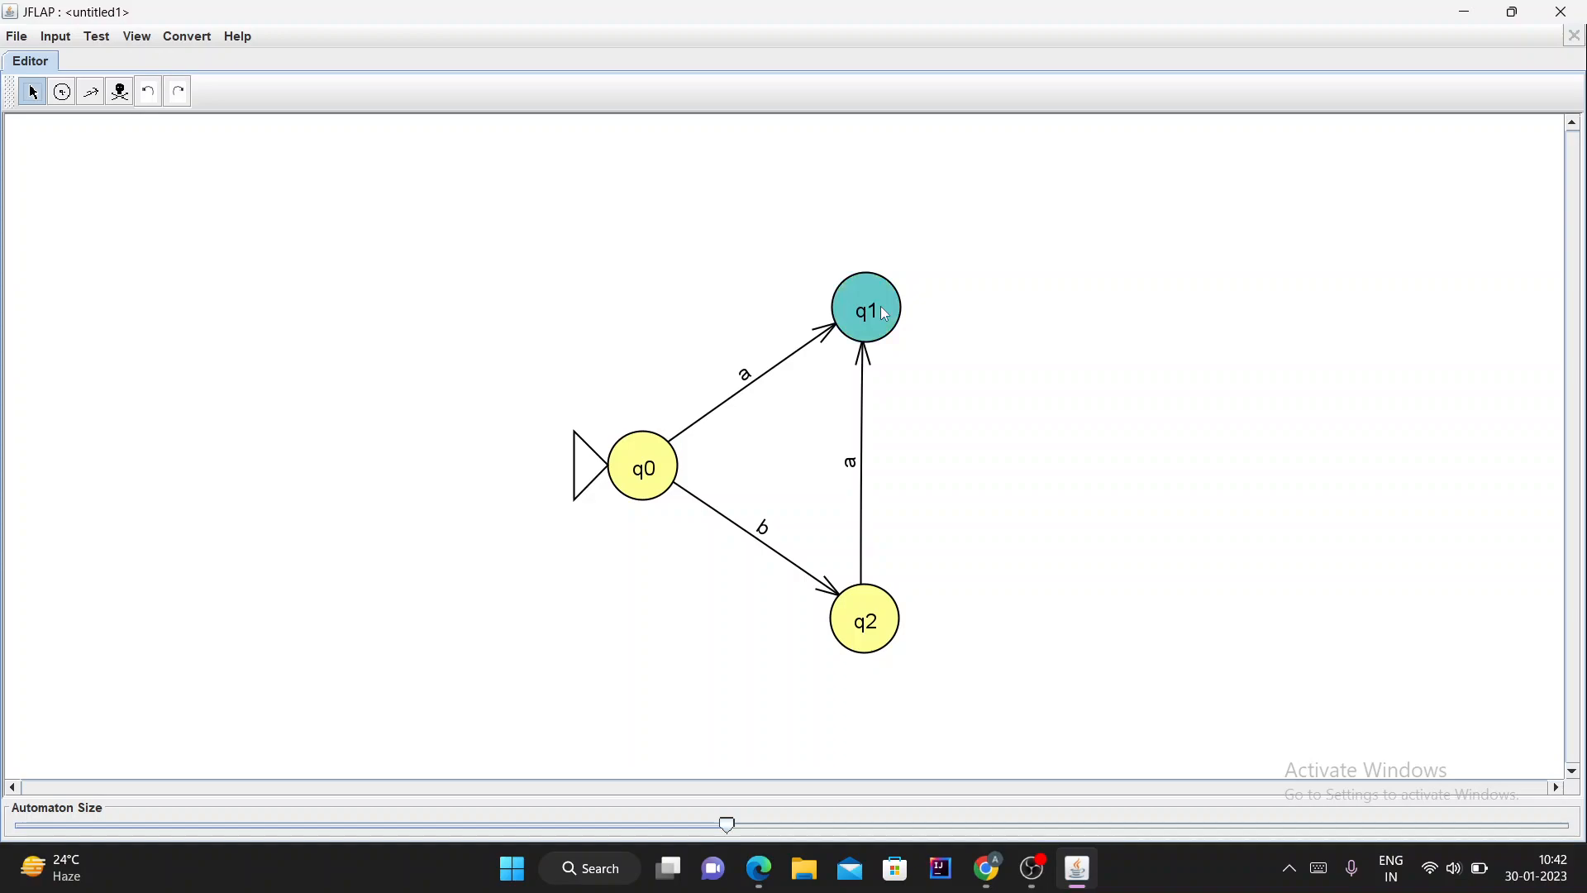
click(916, 321)
click(943, 361)
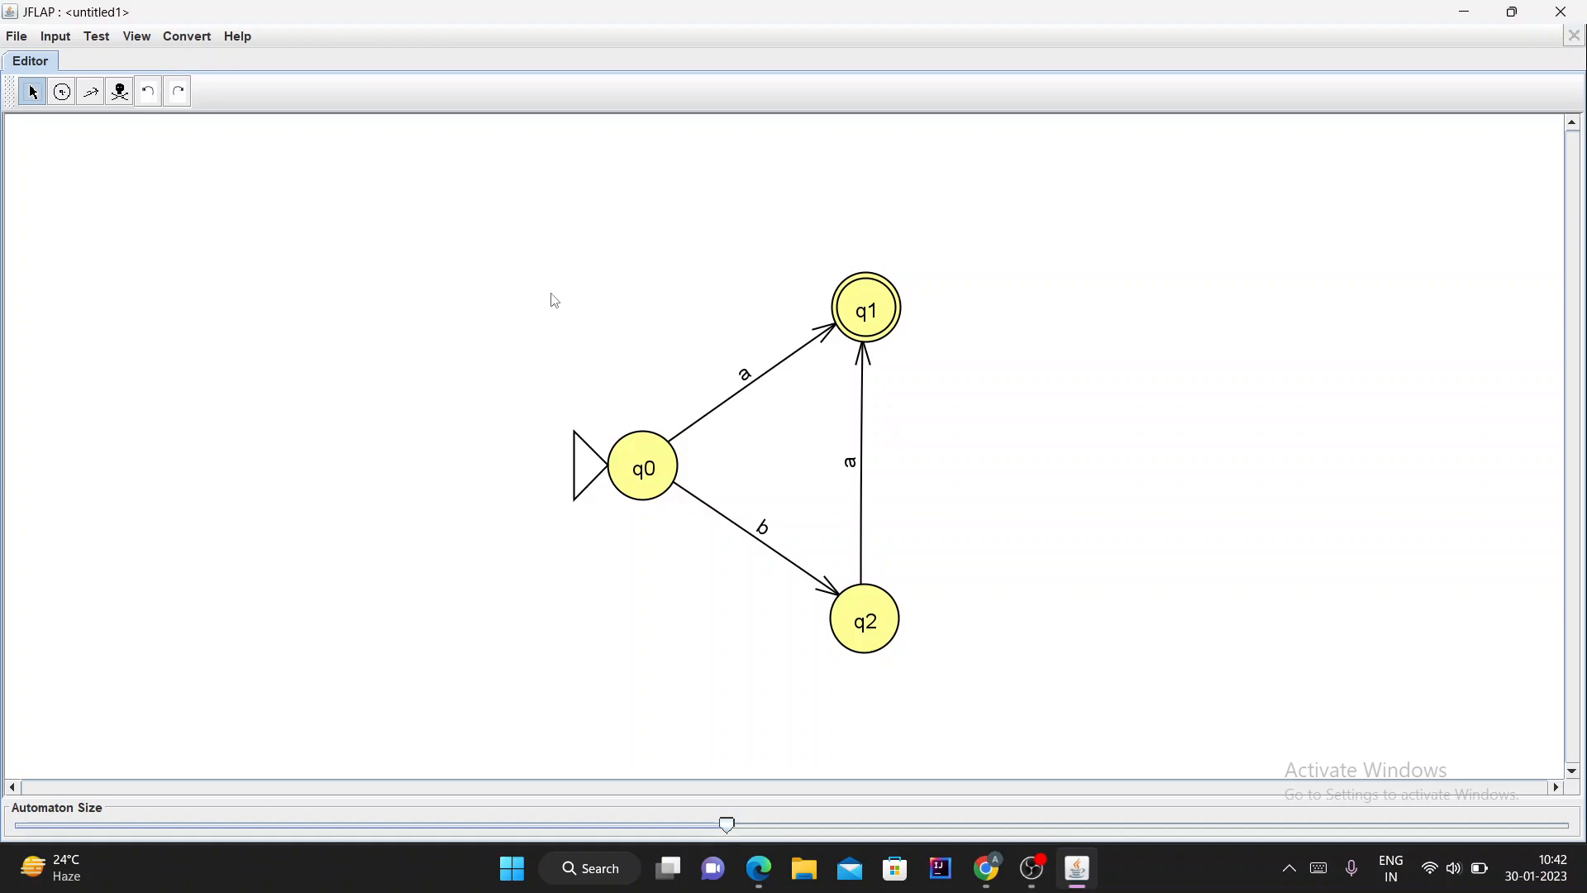
- Add a self-loop transition labelled a on q1 and return to attribute editing mode
click(91, 92)
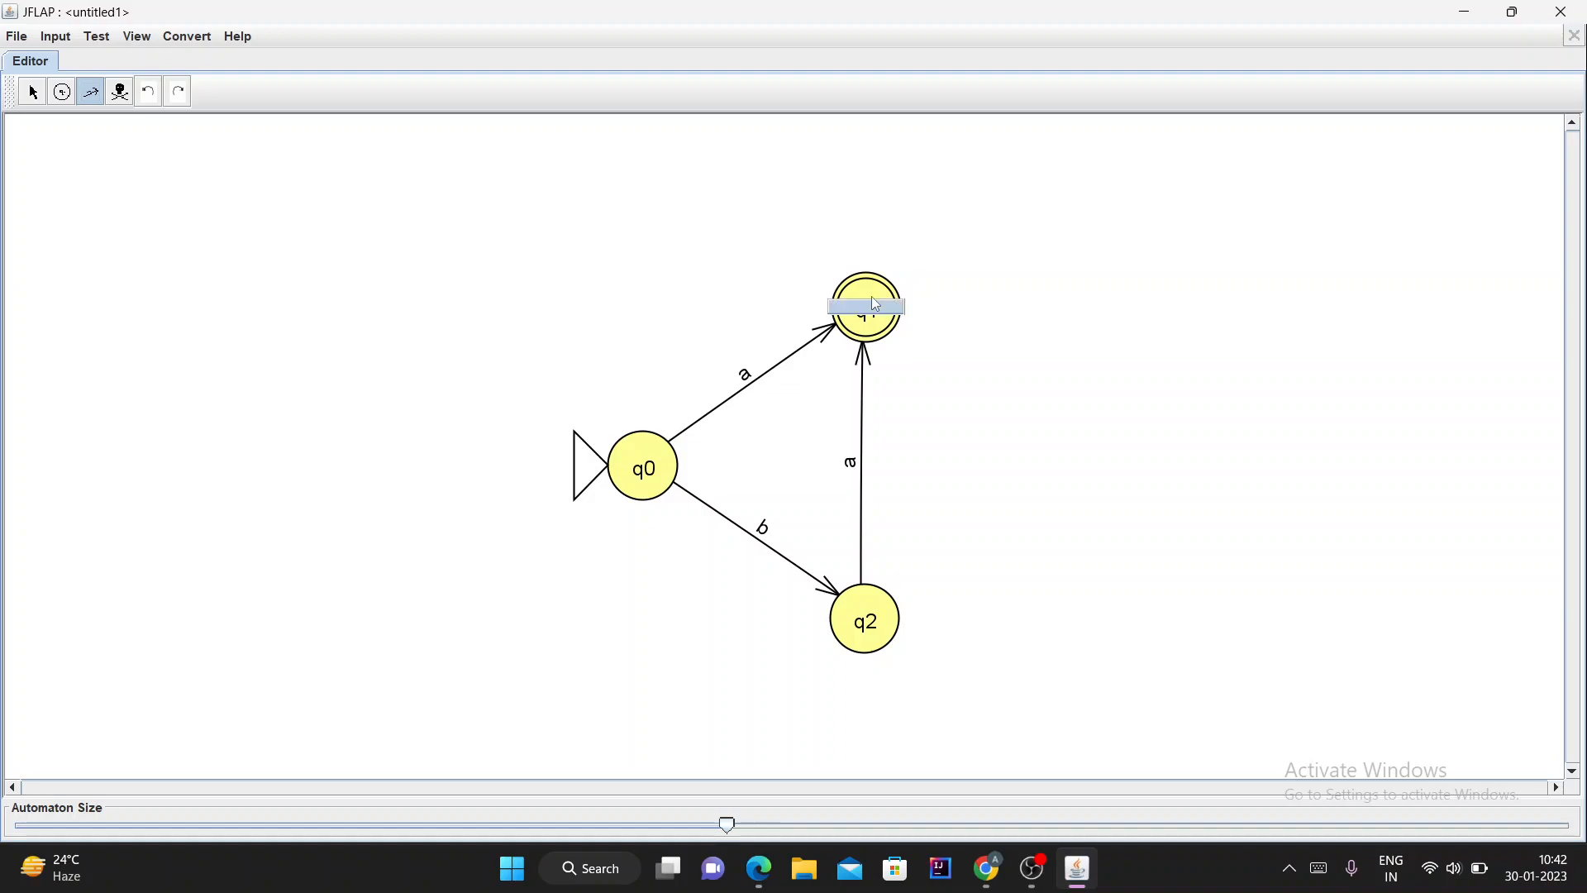
key(Return)
click(33, 93)
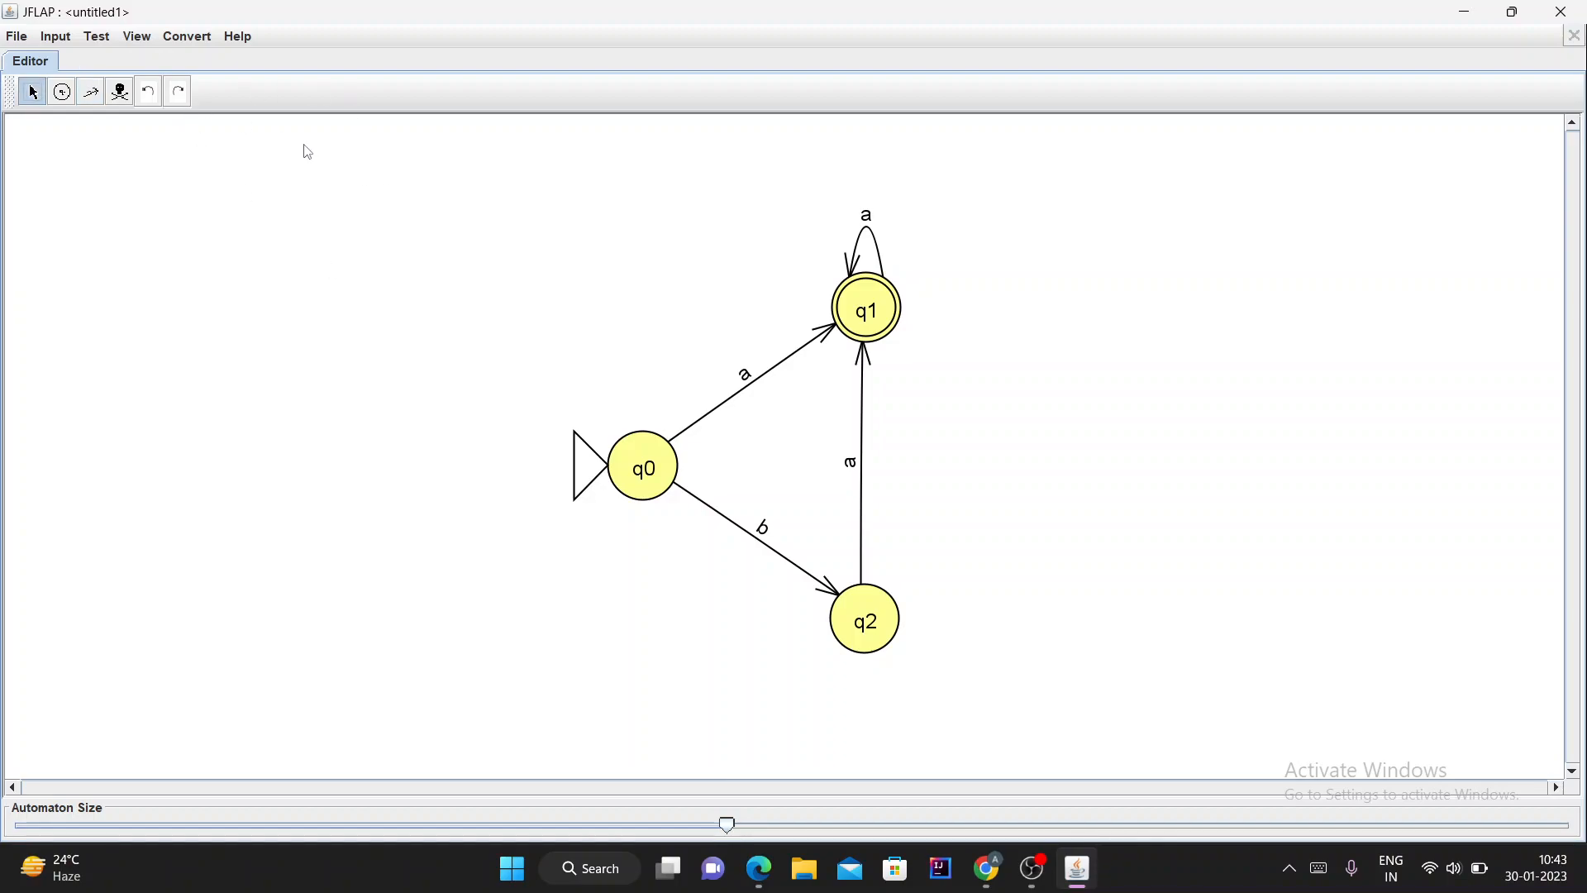
- Open a Multiple Run of the automaton and enter the test strings ab, bb, aa and ba
click(65, 39)
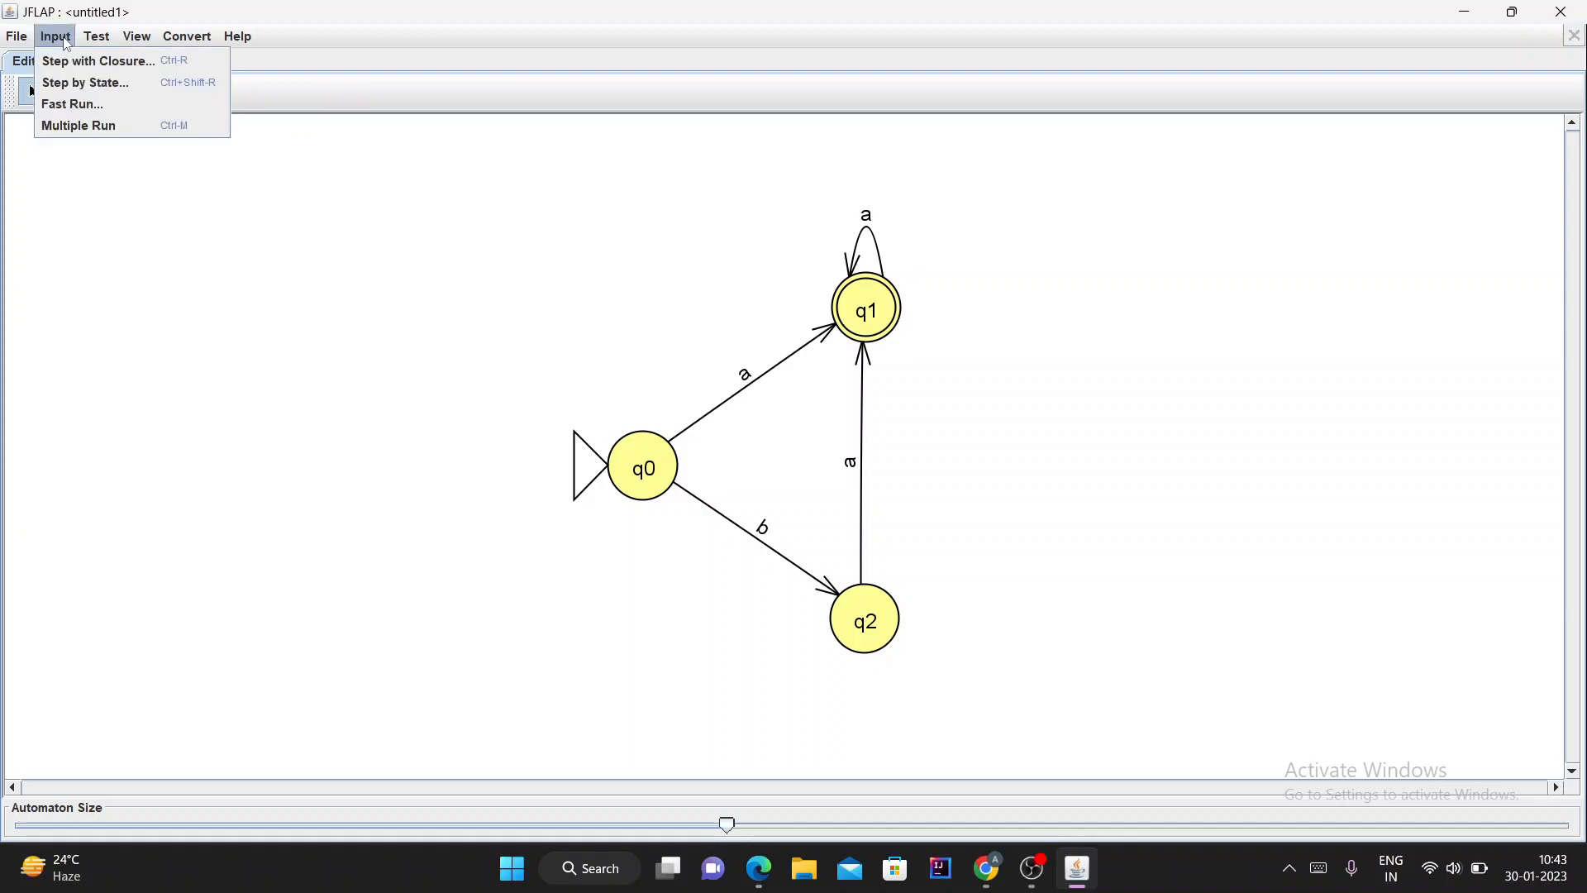
click(98, 127)
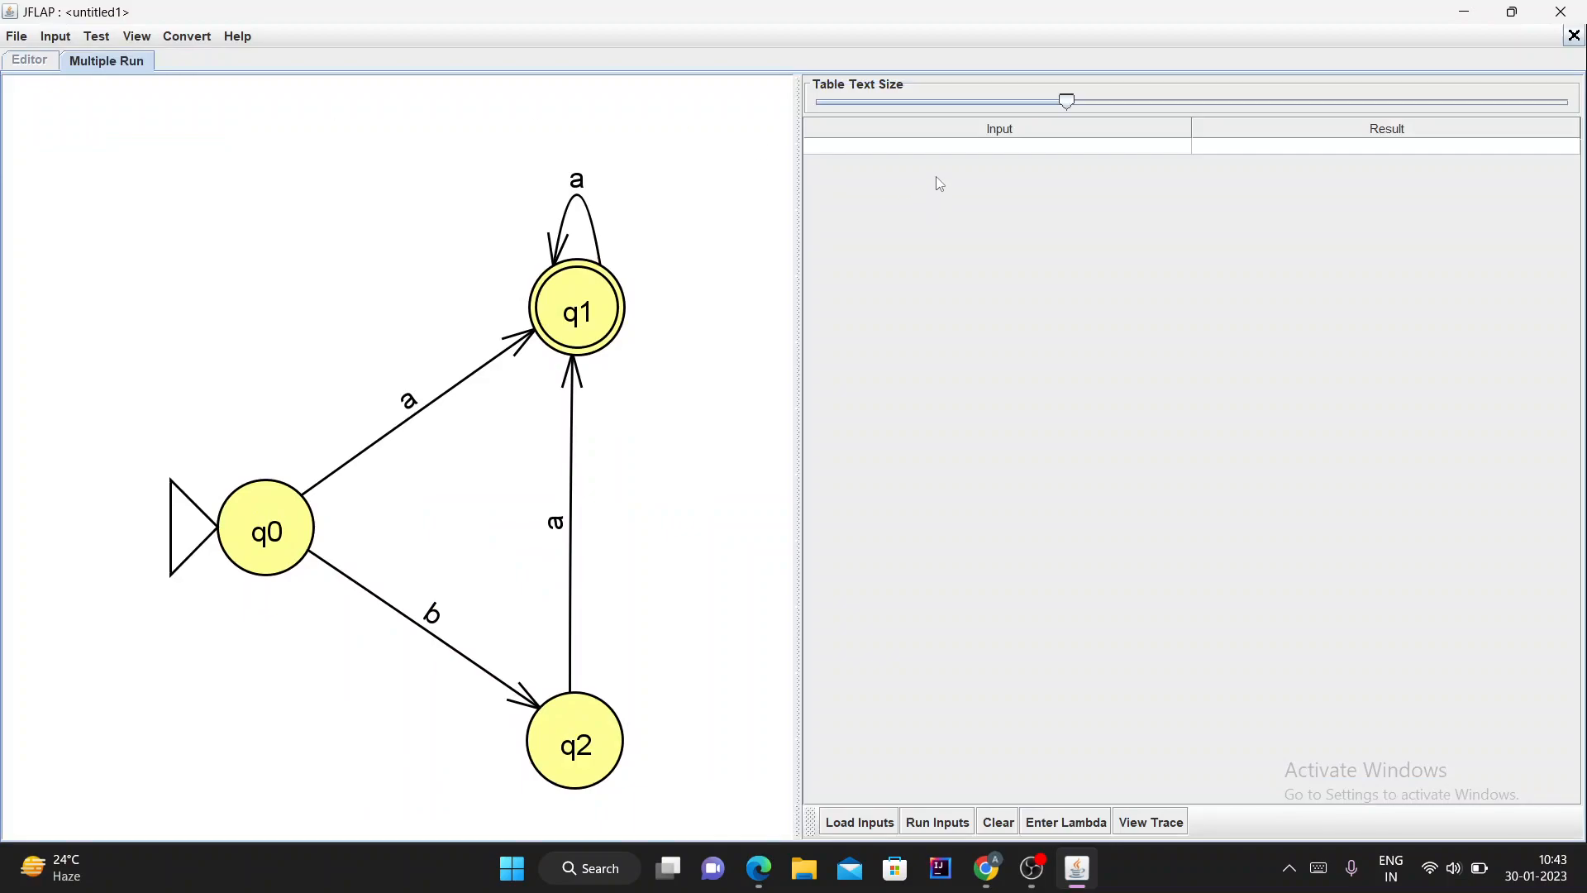
click(916, 149)
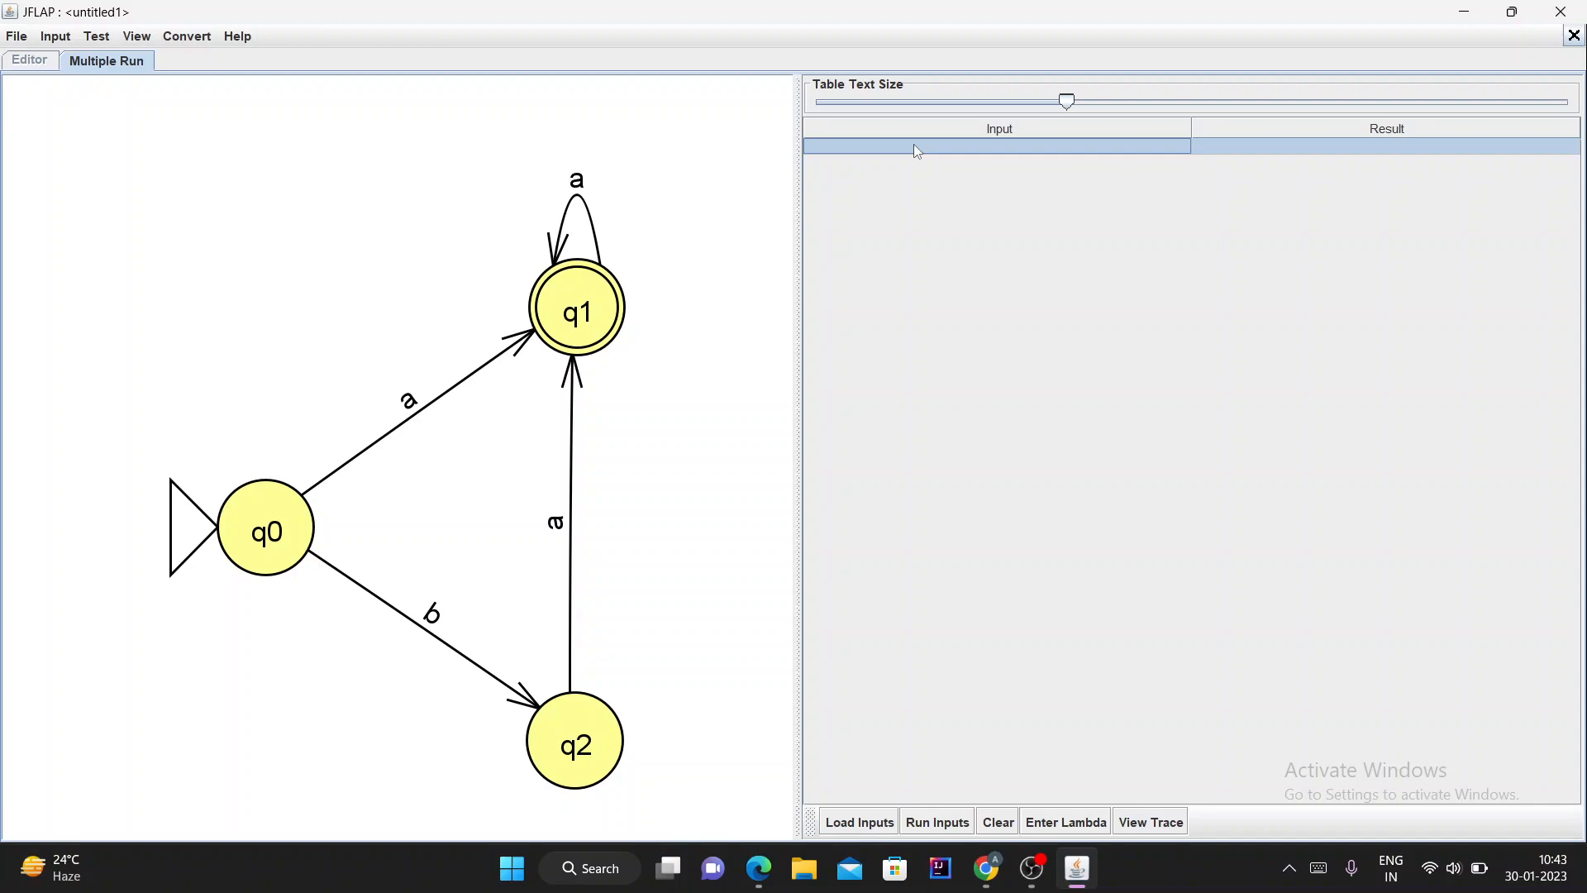
text(ab)
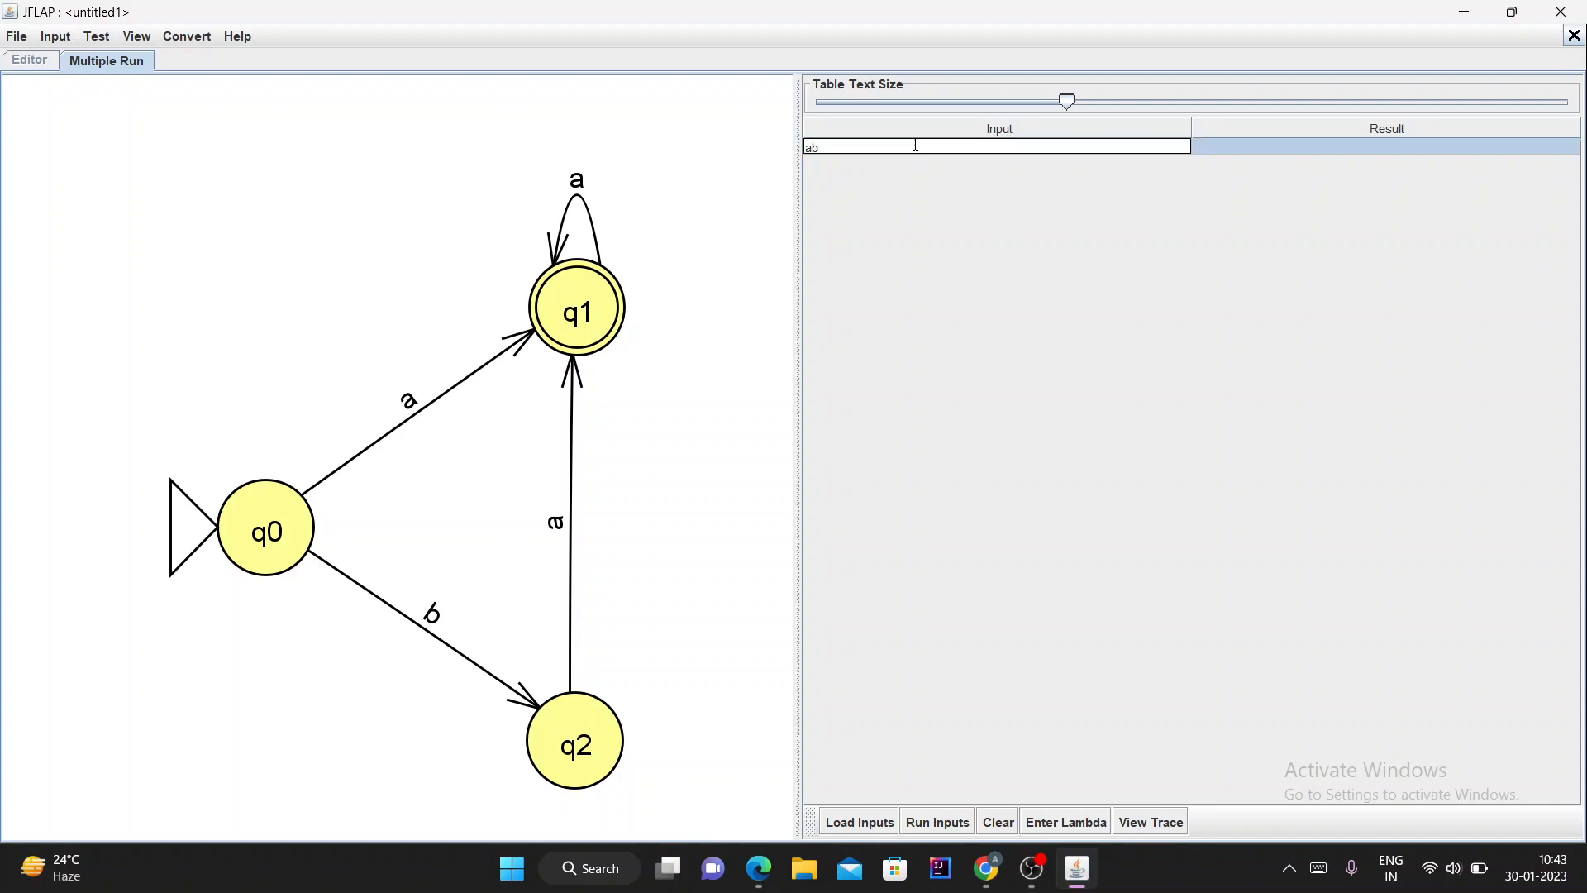
key(Return)
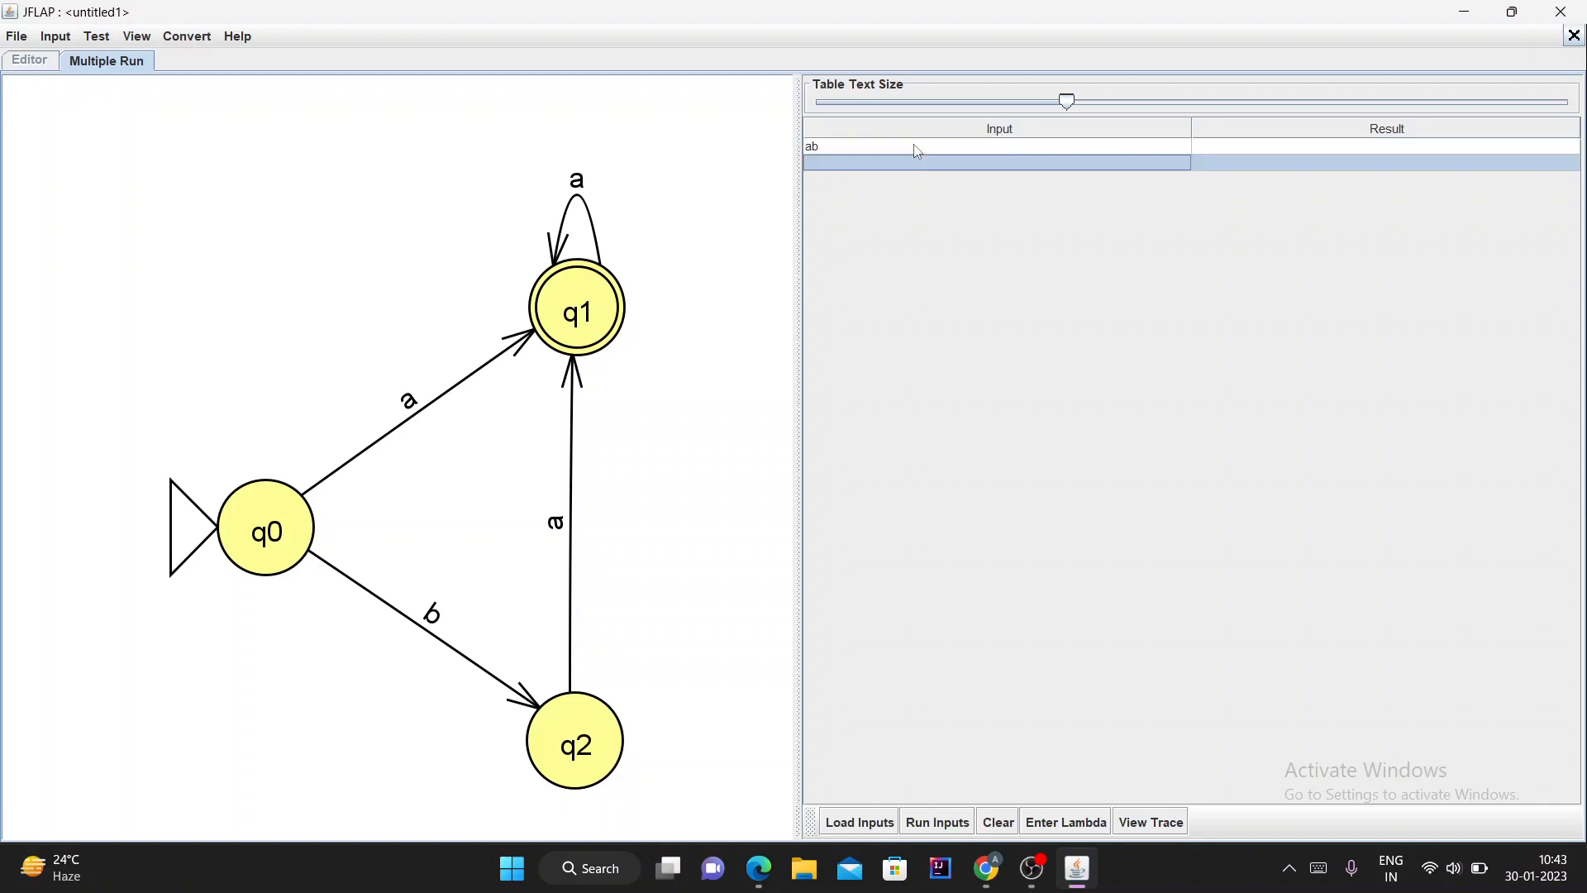
text(bb)
key(Return)
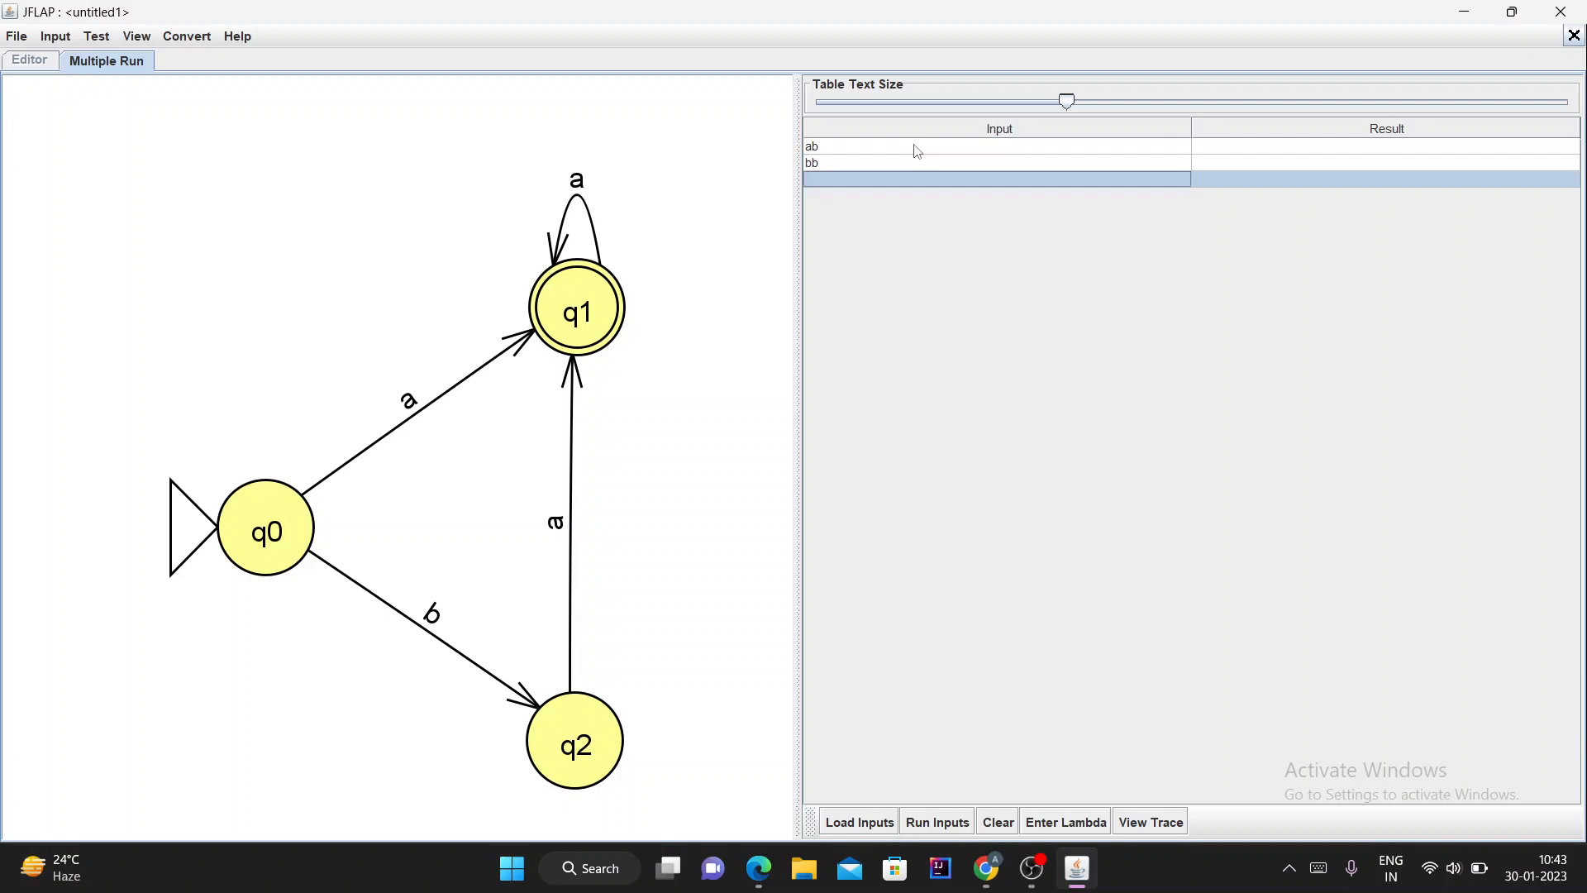
text(aa)
key(Return)
text(ba)
key(Return)
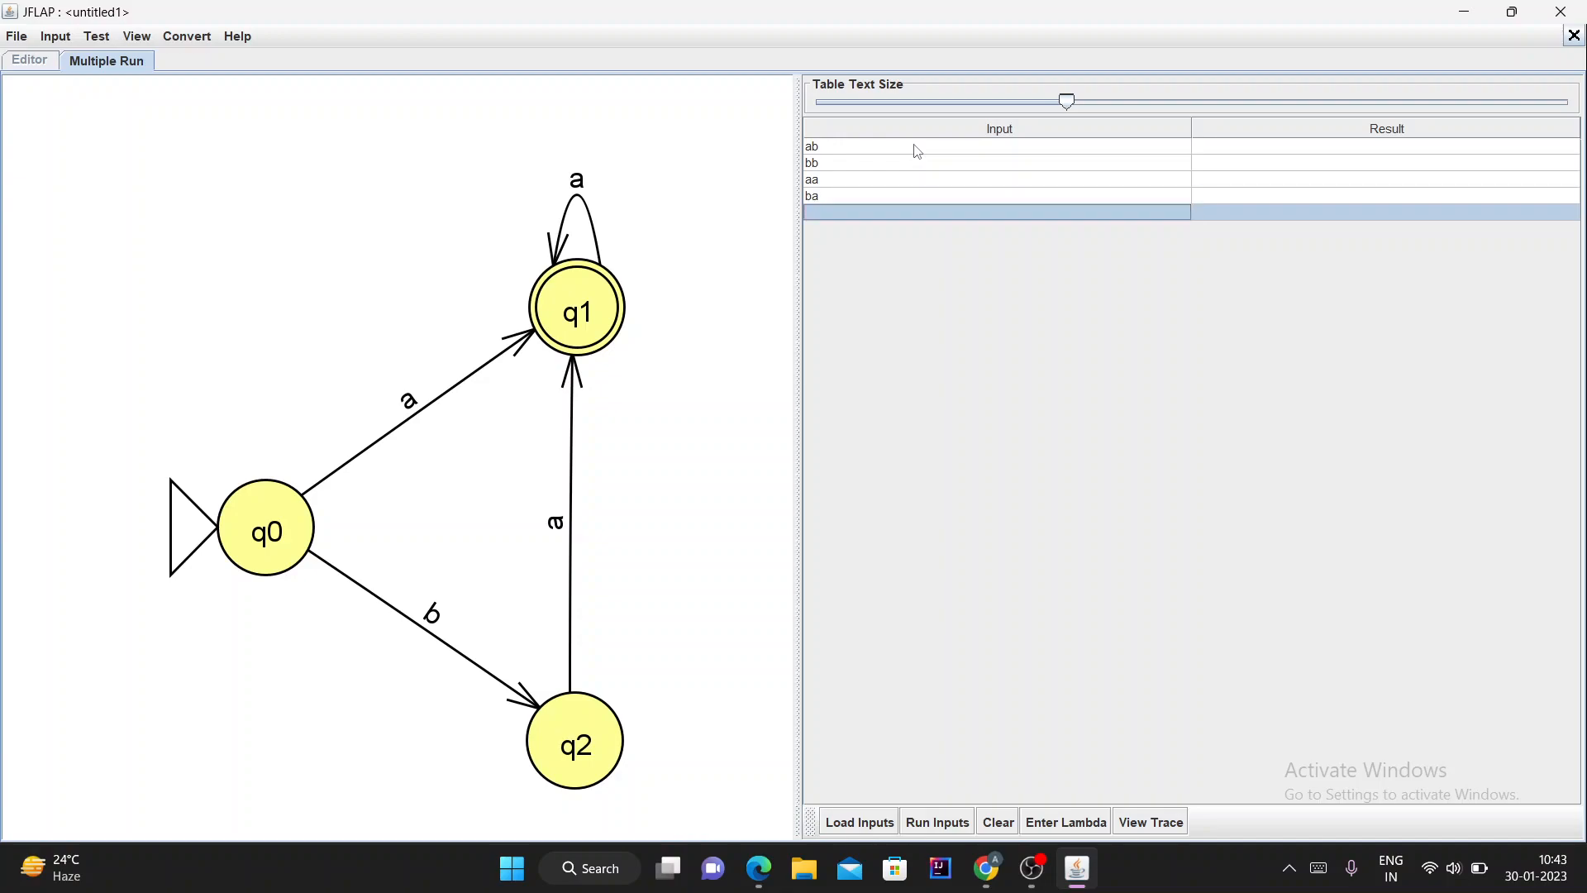
- Add the longer test strings aaaaab, baaab, abab, baba and baaa to the input table
text(aaaaab)
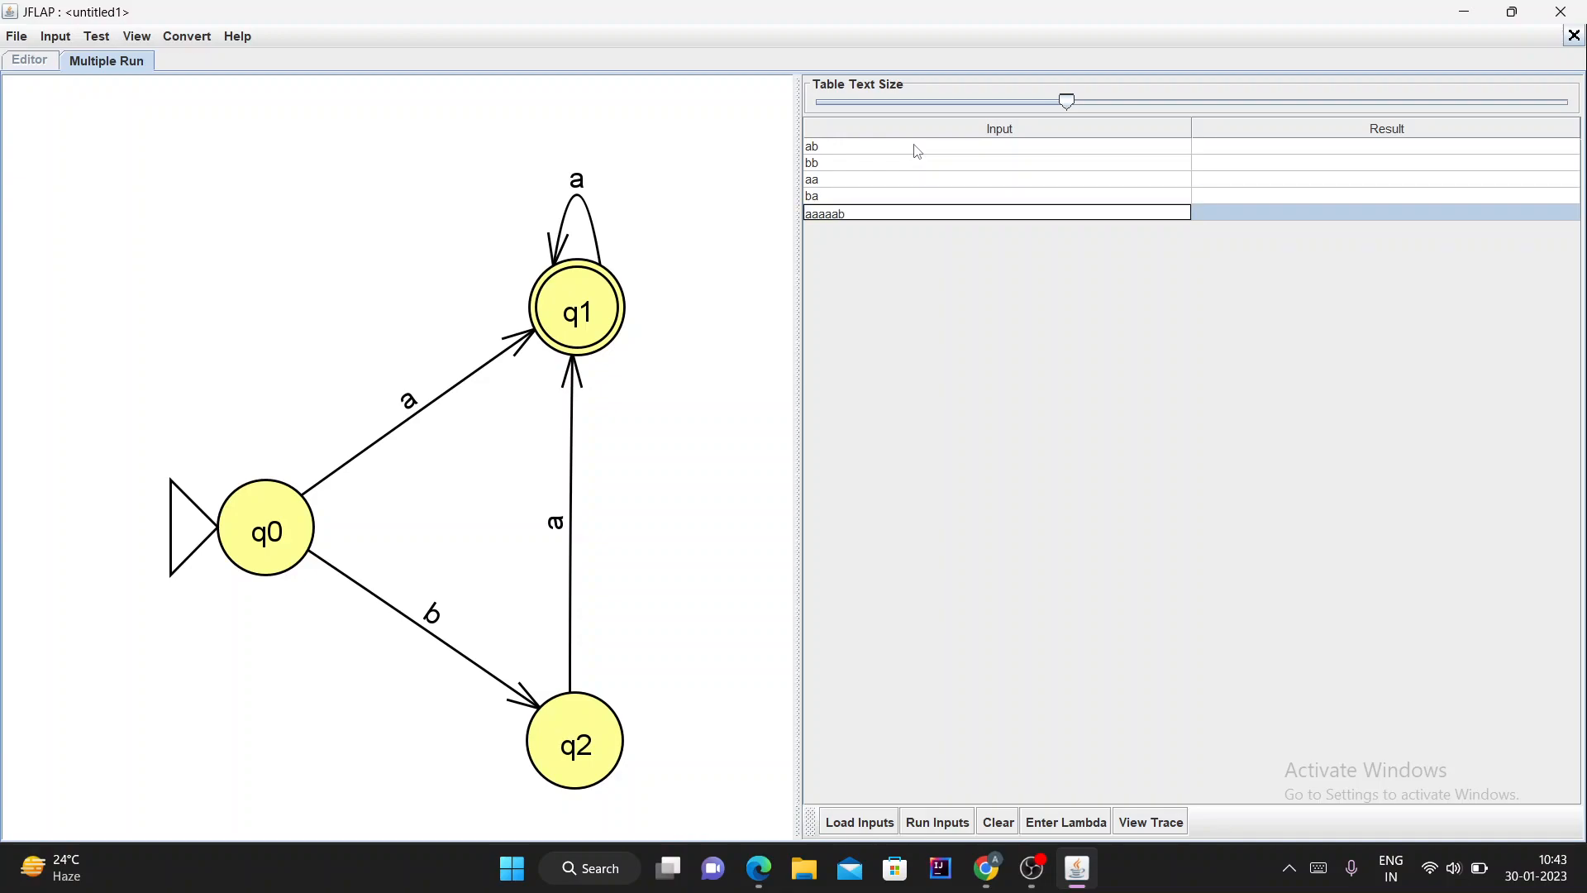
key(Return)
text(baaab)
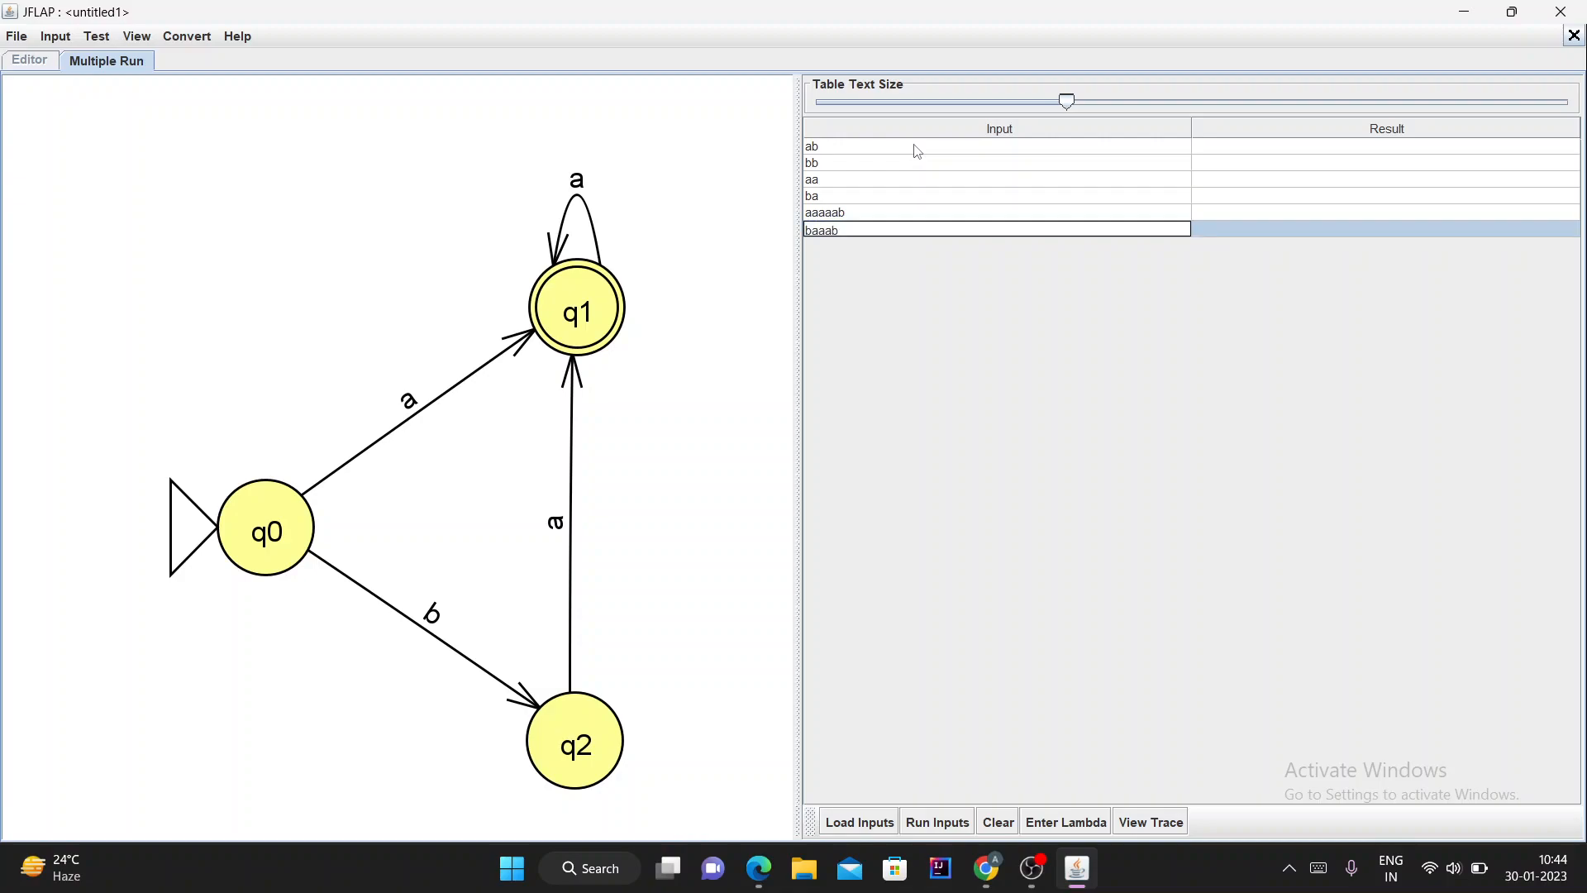
key(Return)
text(aba)
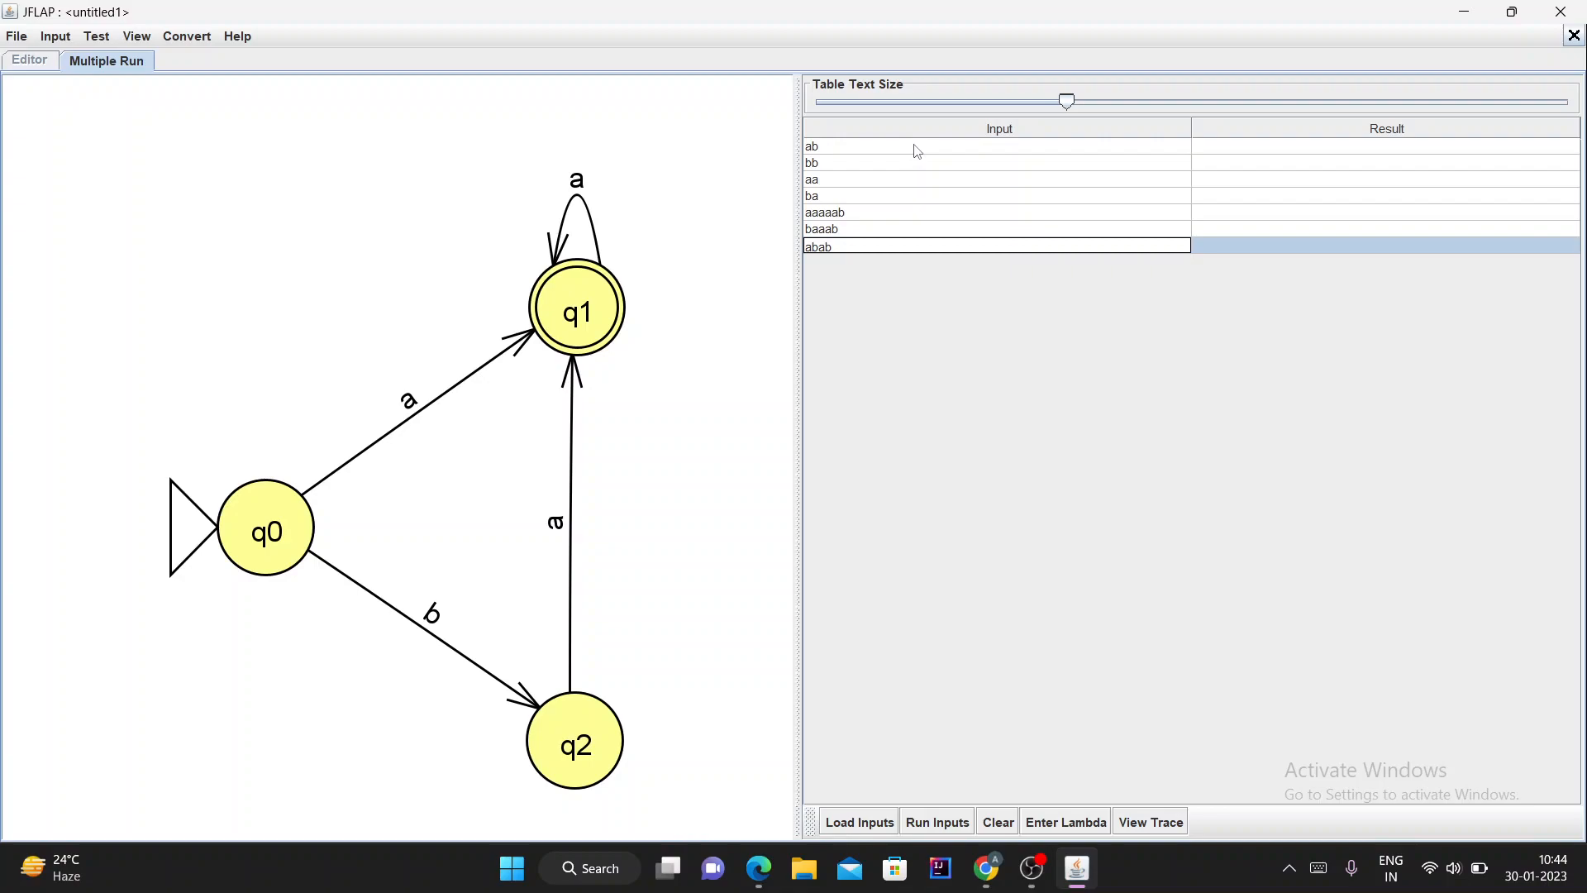
text(b)
key(Return)
text(b)
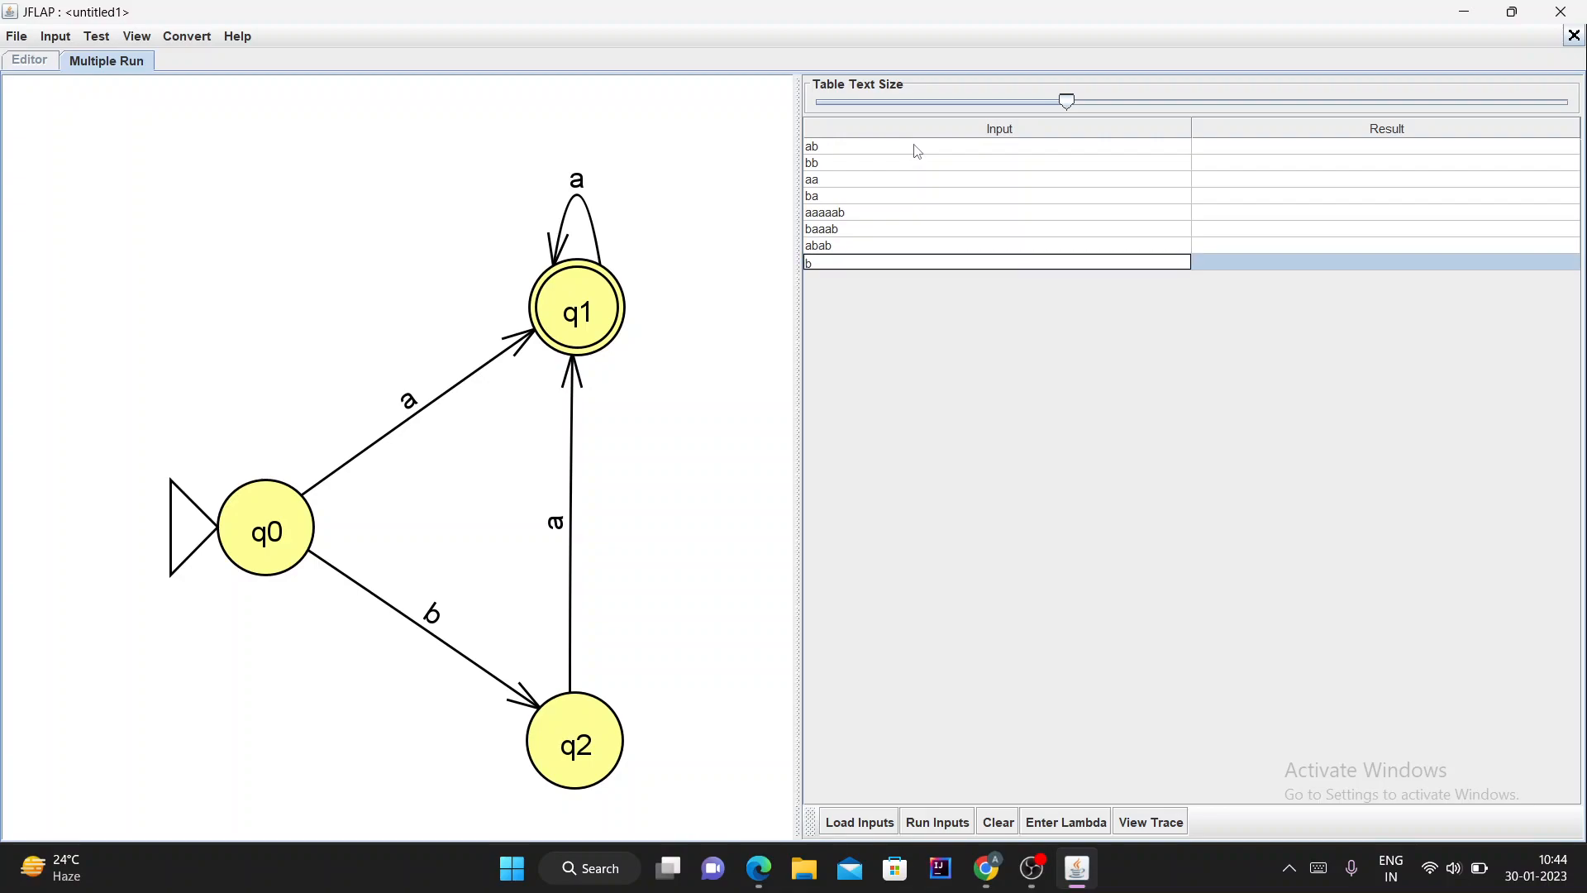
text(aba)
key(Return)
text(baaa)
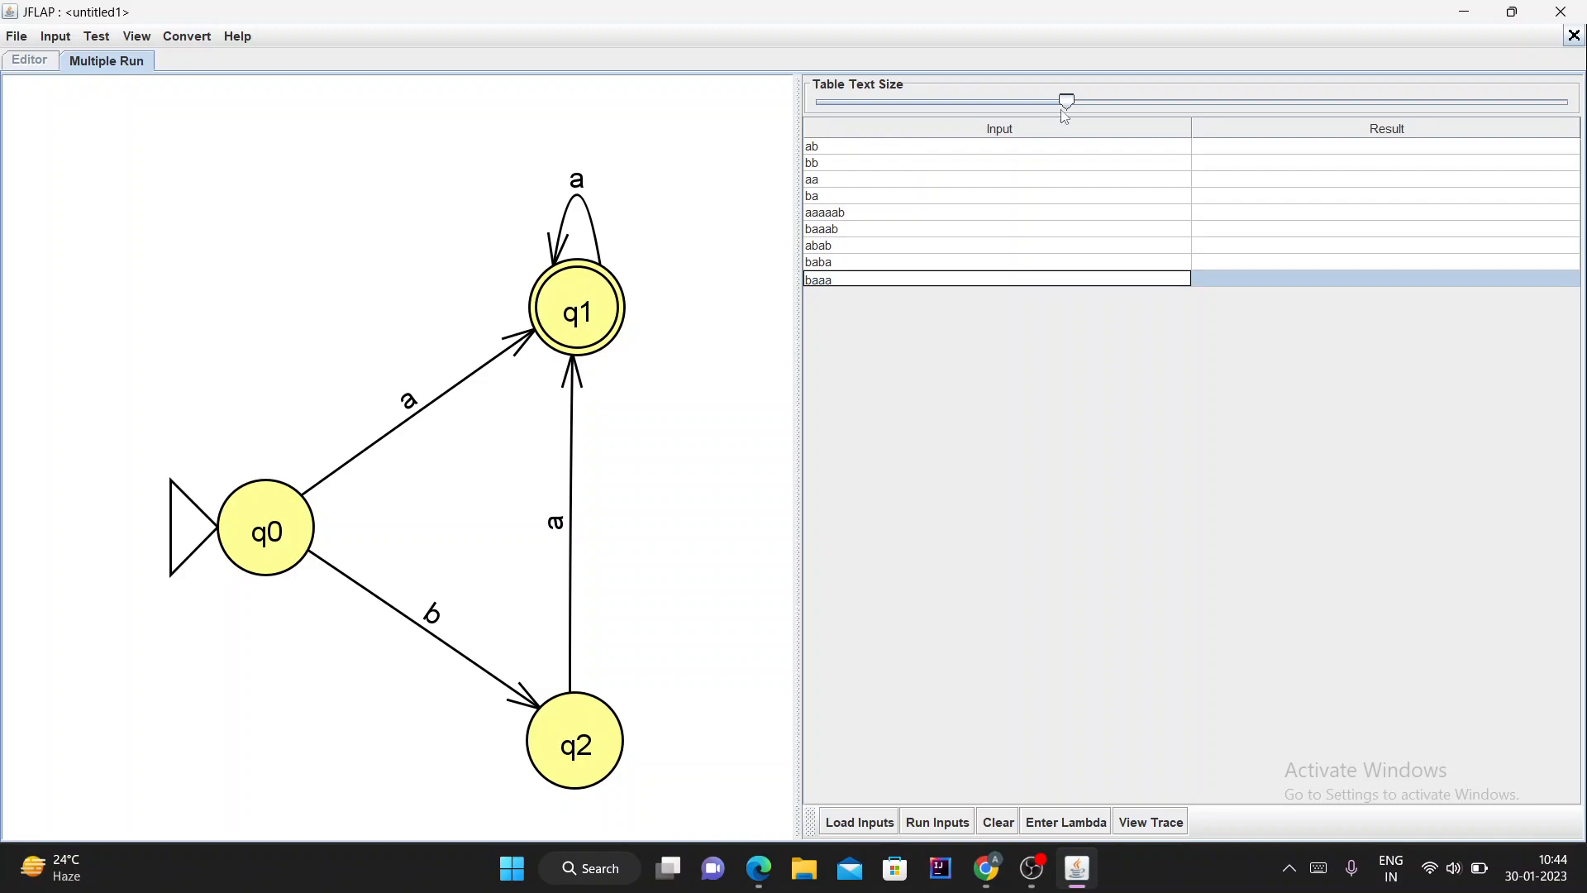
- Enlarge the table text, and run all the listed test strings through the automaton
drag(1067, 101, 1133, 121)
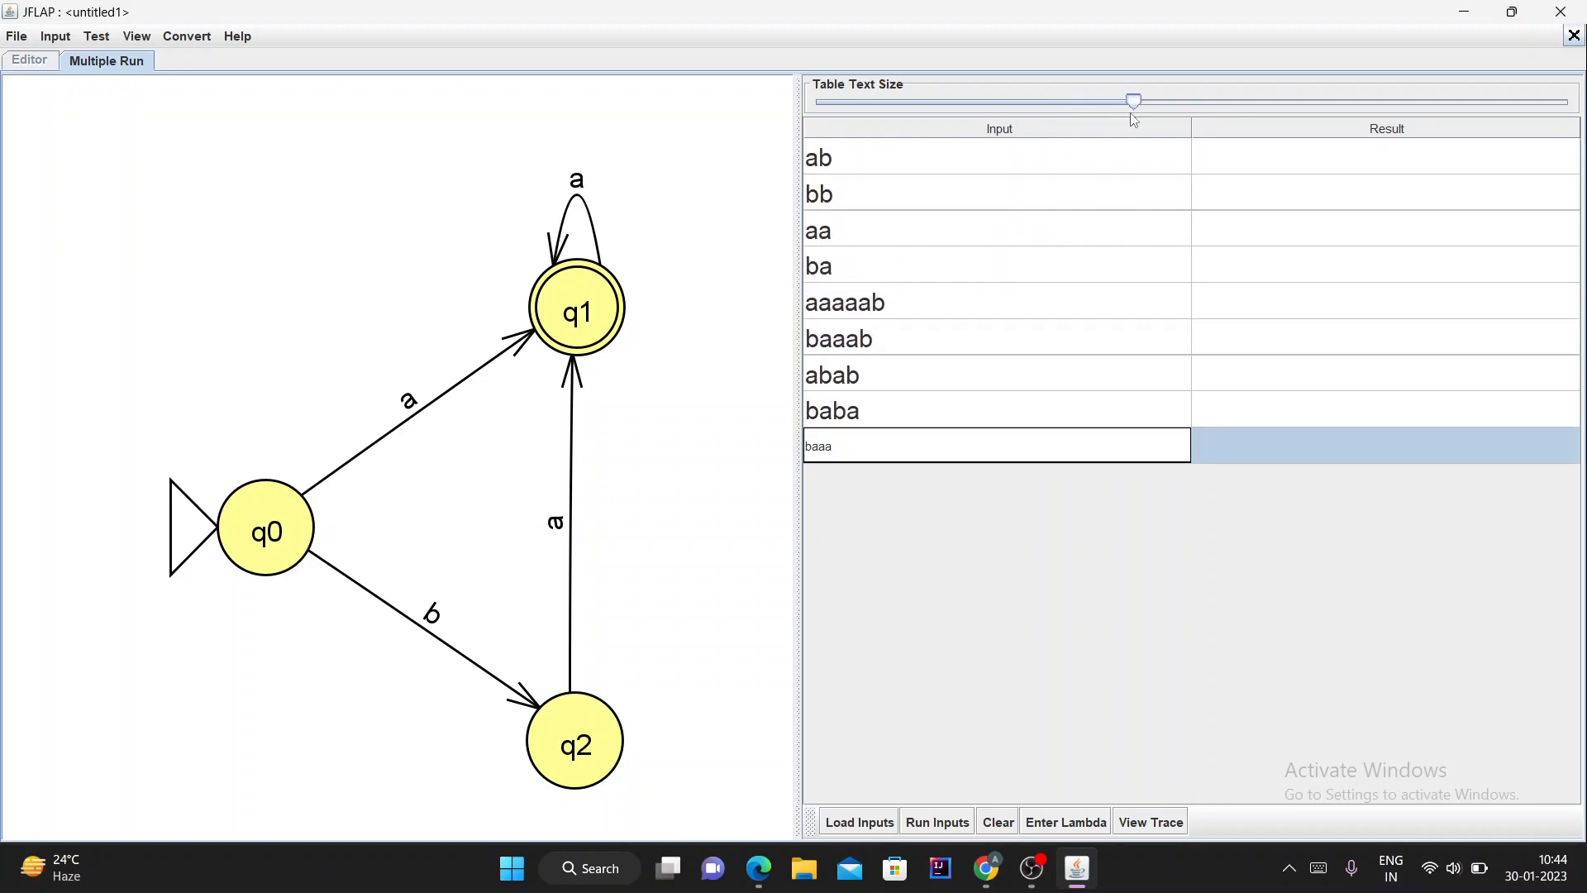
click(1028, 457)
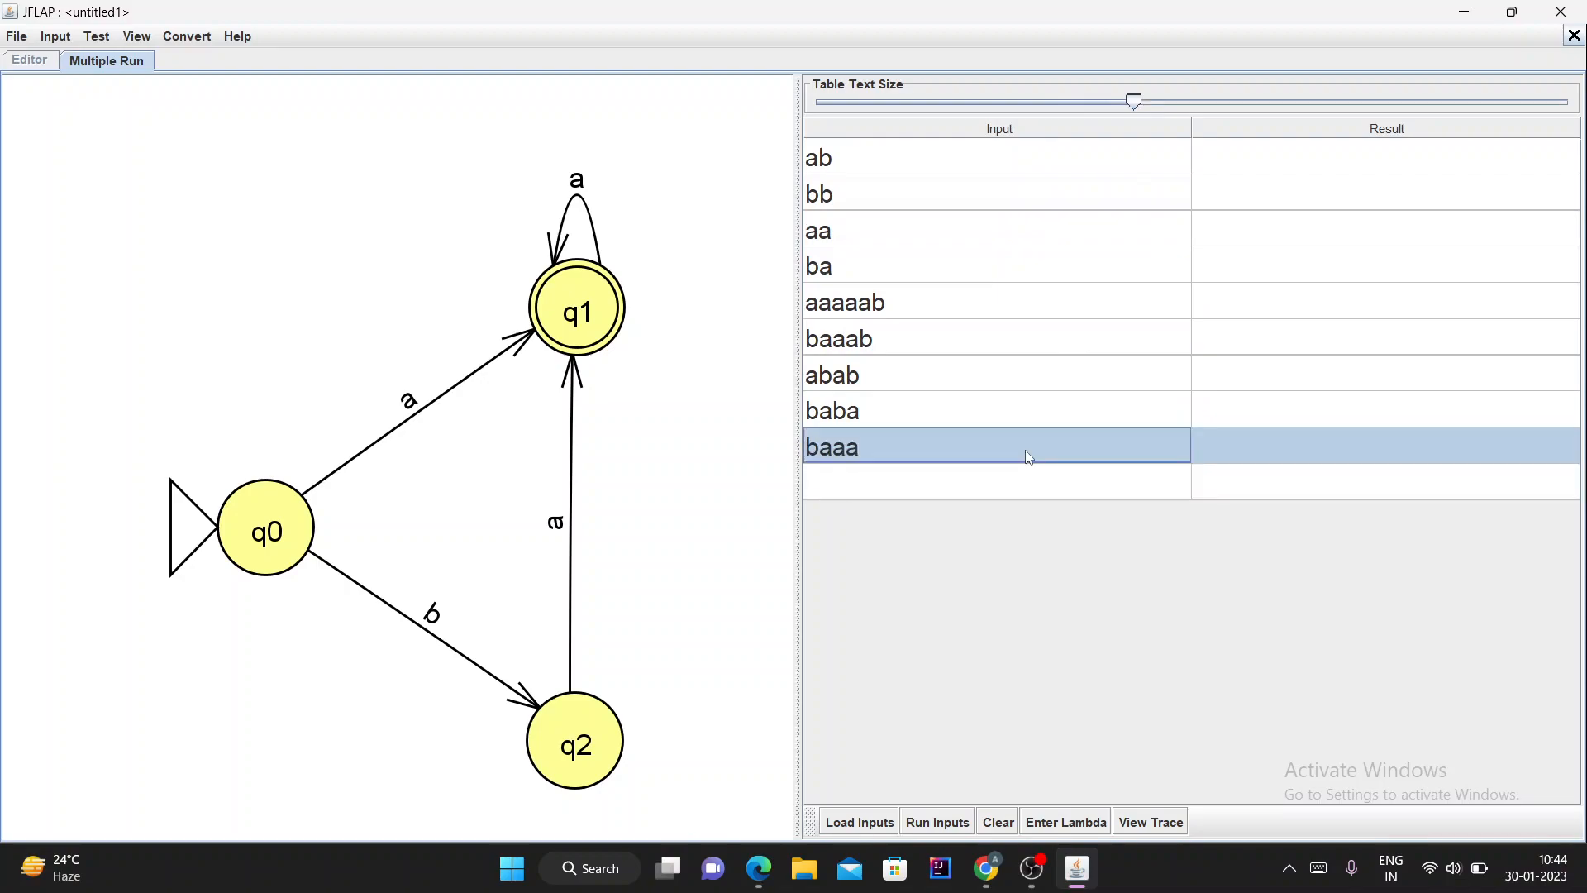
click(959, 822)
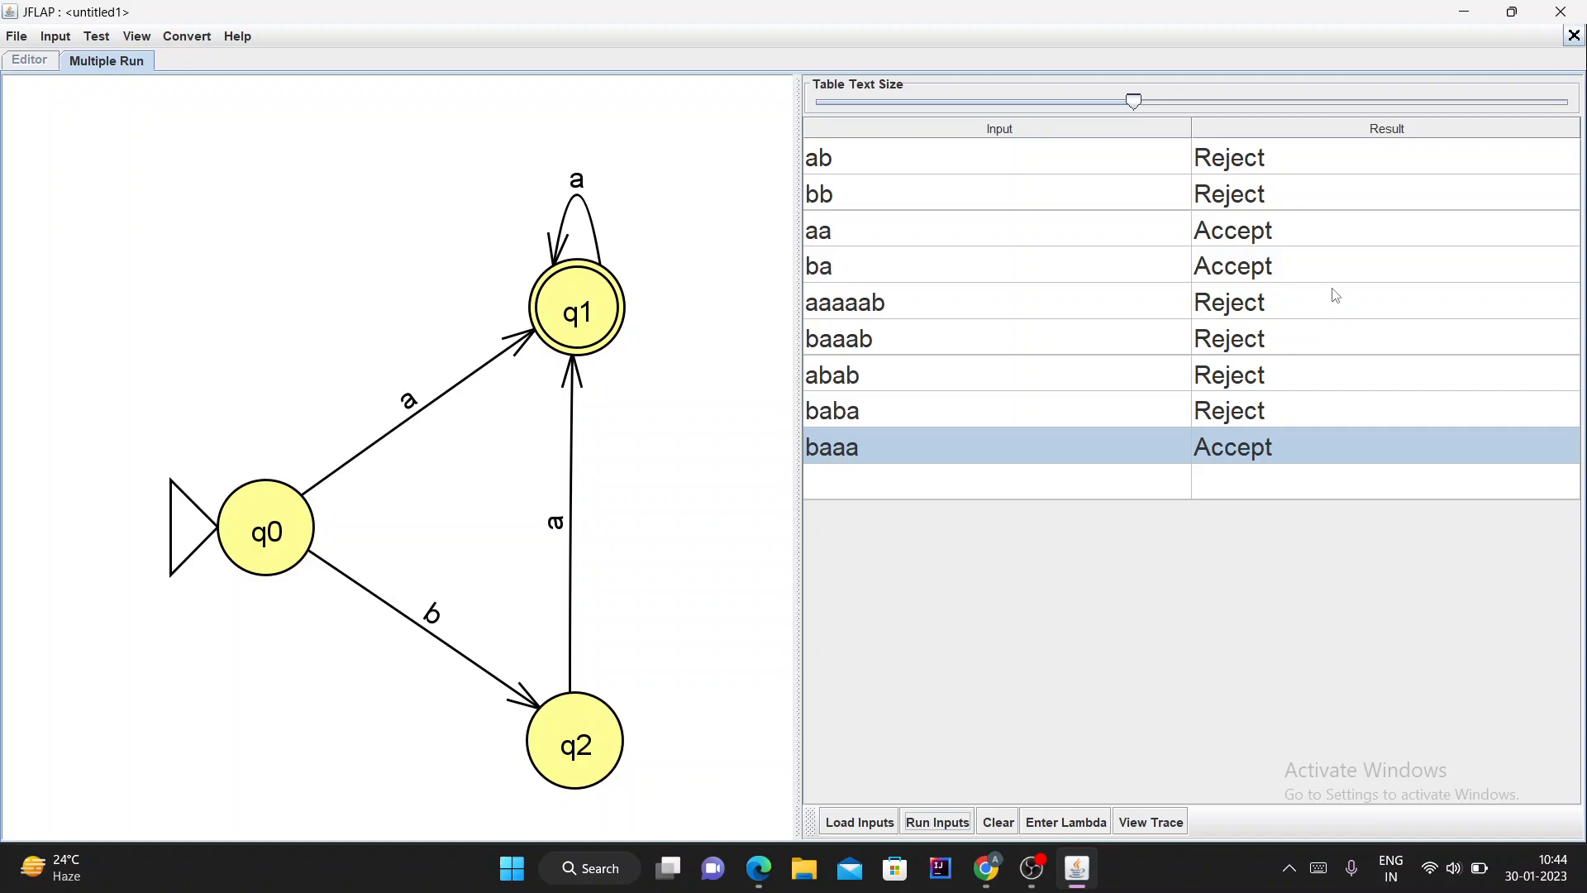
- Close the Multiple Run and start a Step by State simulation with the input baaa
click(1573, 35)
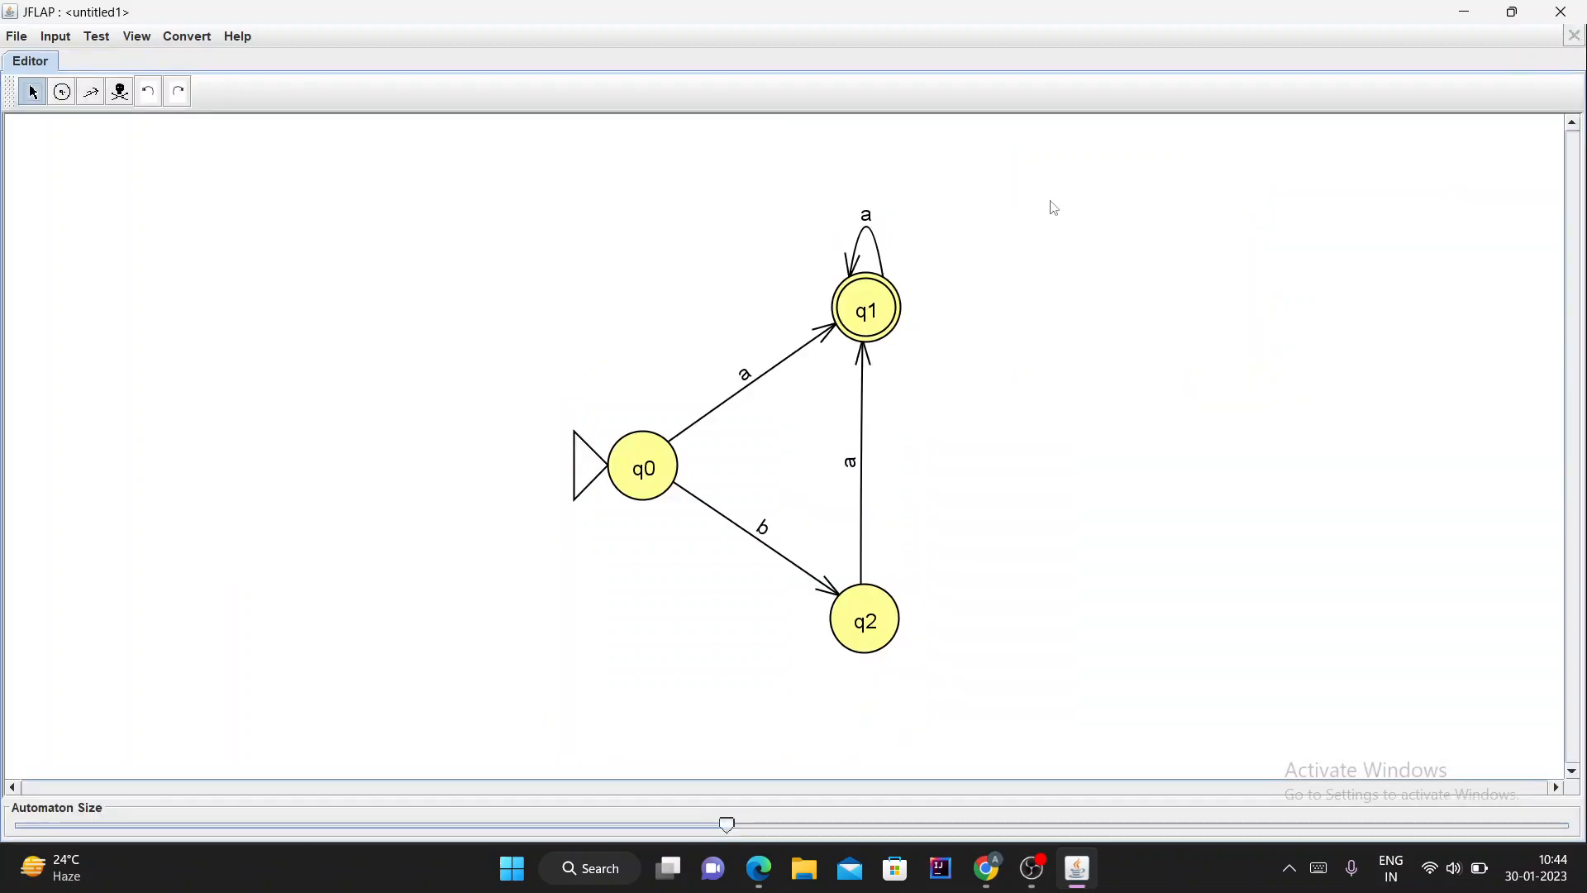
click(59, 40)
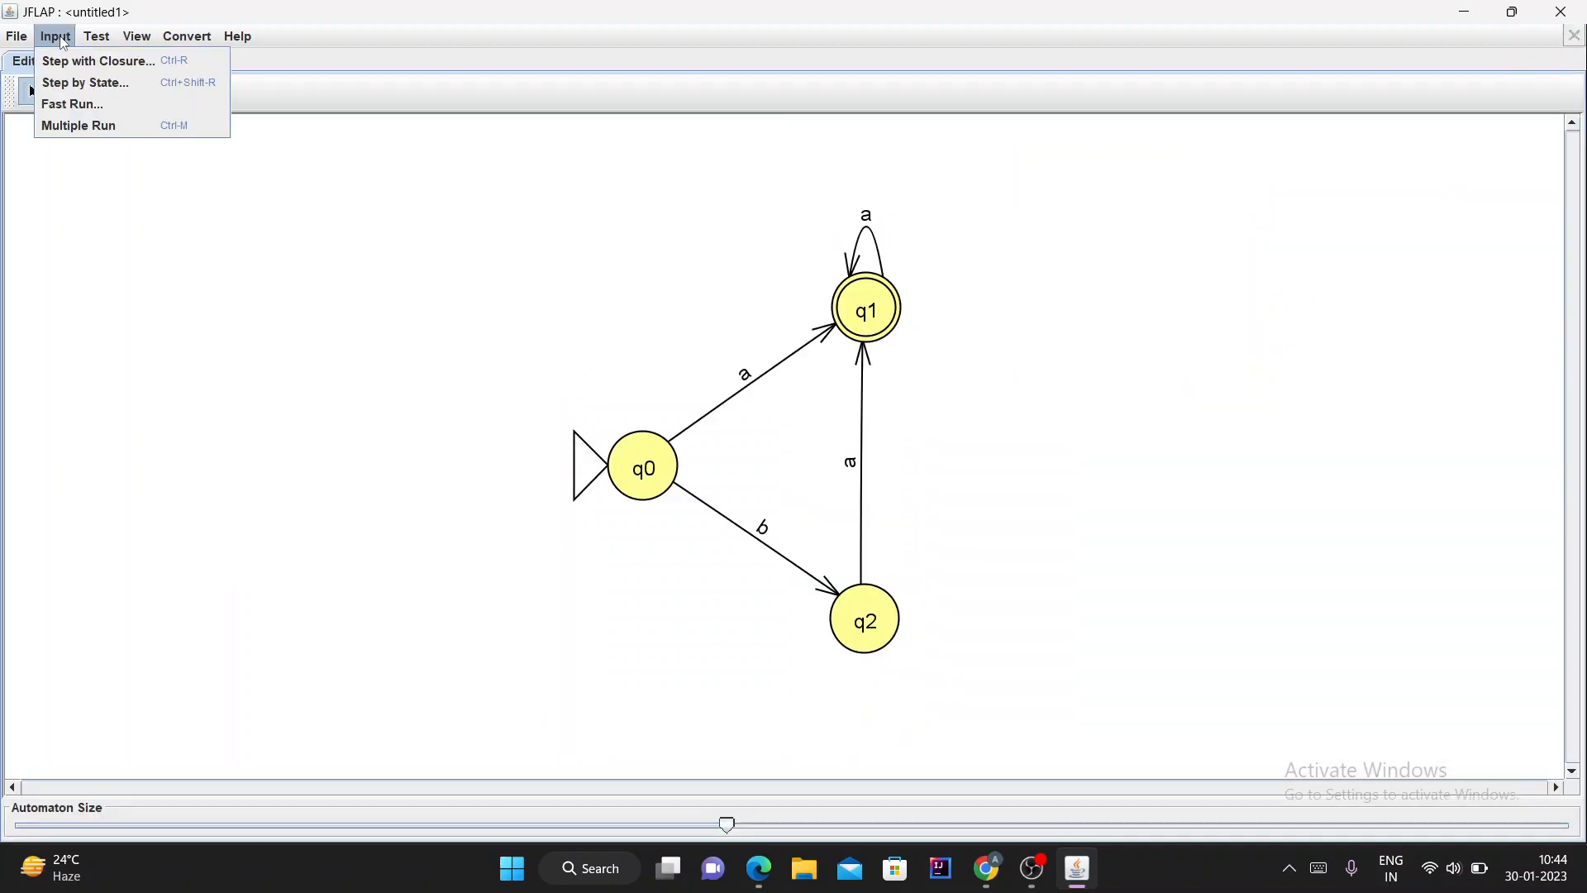
click(87, 83)
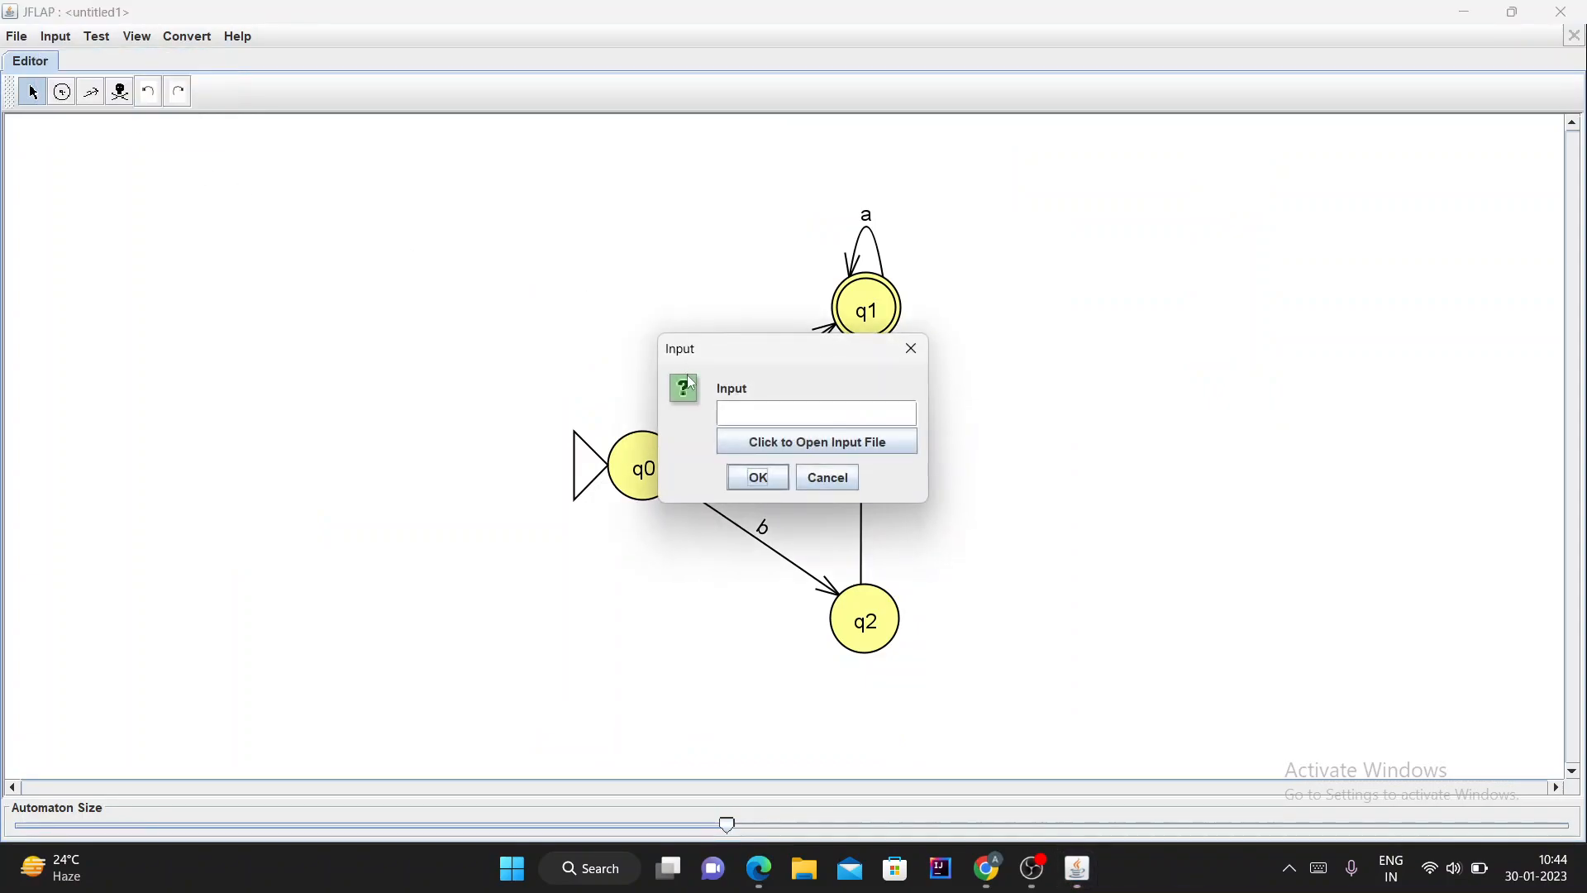
click(736, 416)
text(baaa)
click(774, 479)
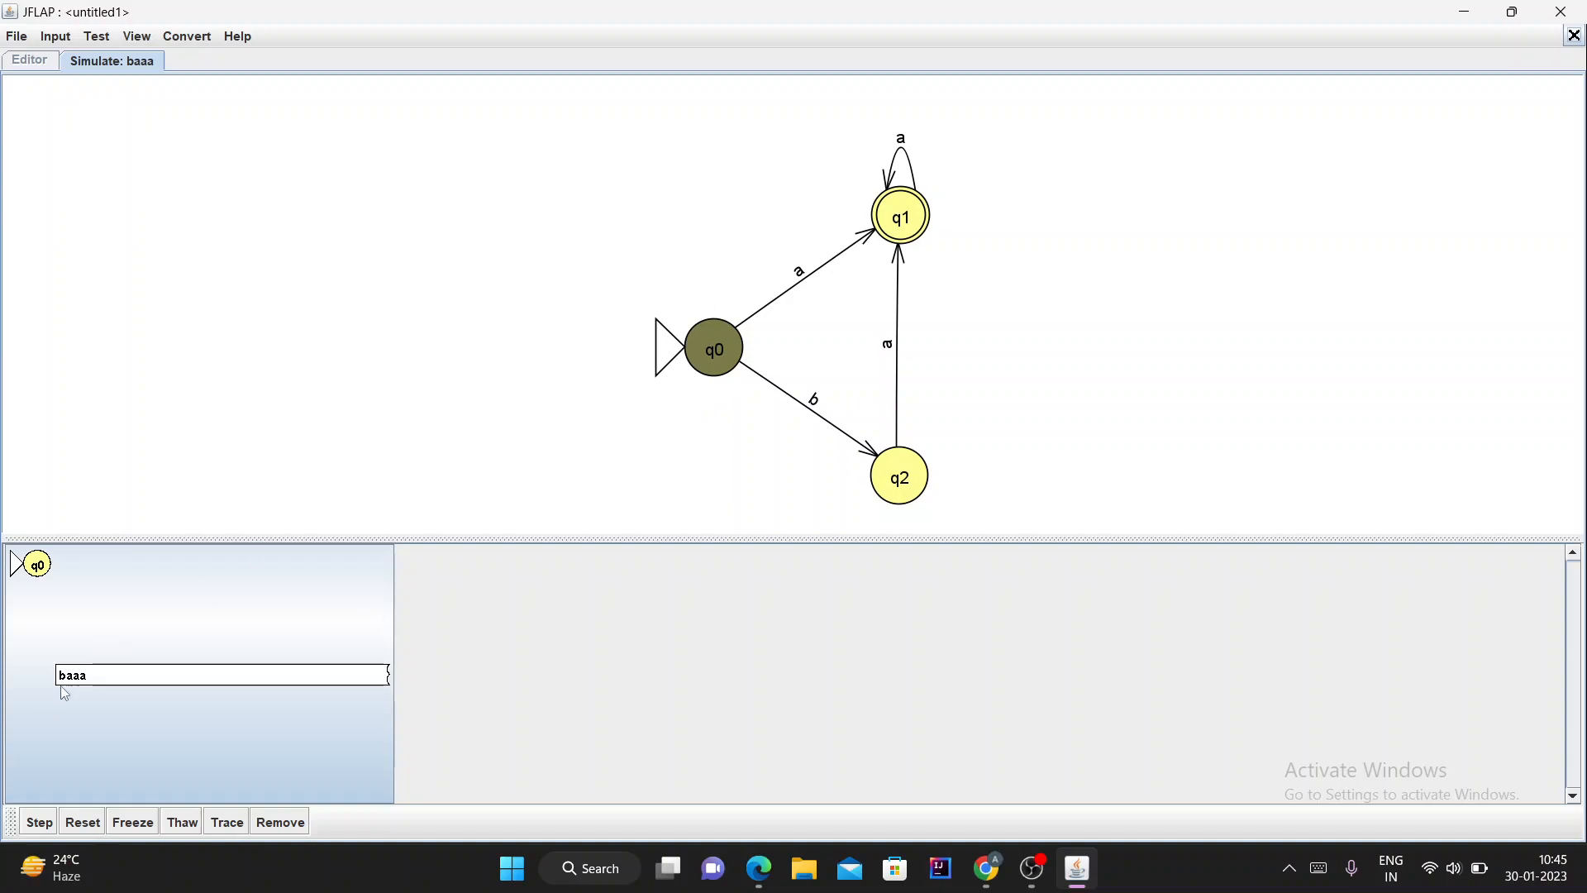
- Step the baaa simulation through all four symbols of the string
click(39, 820)
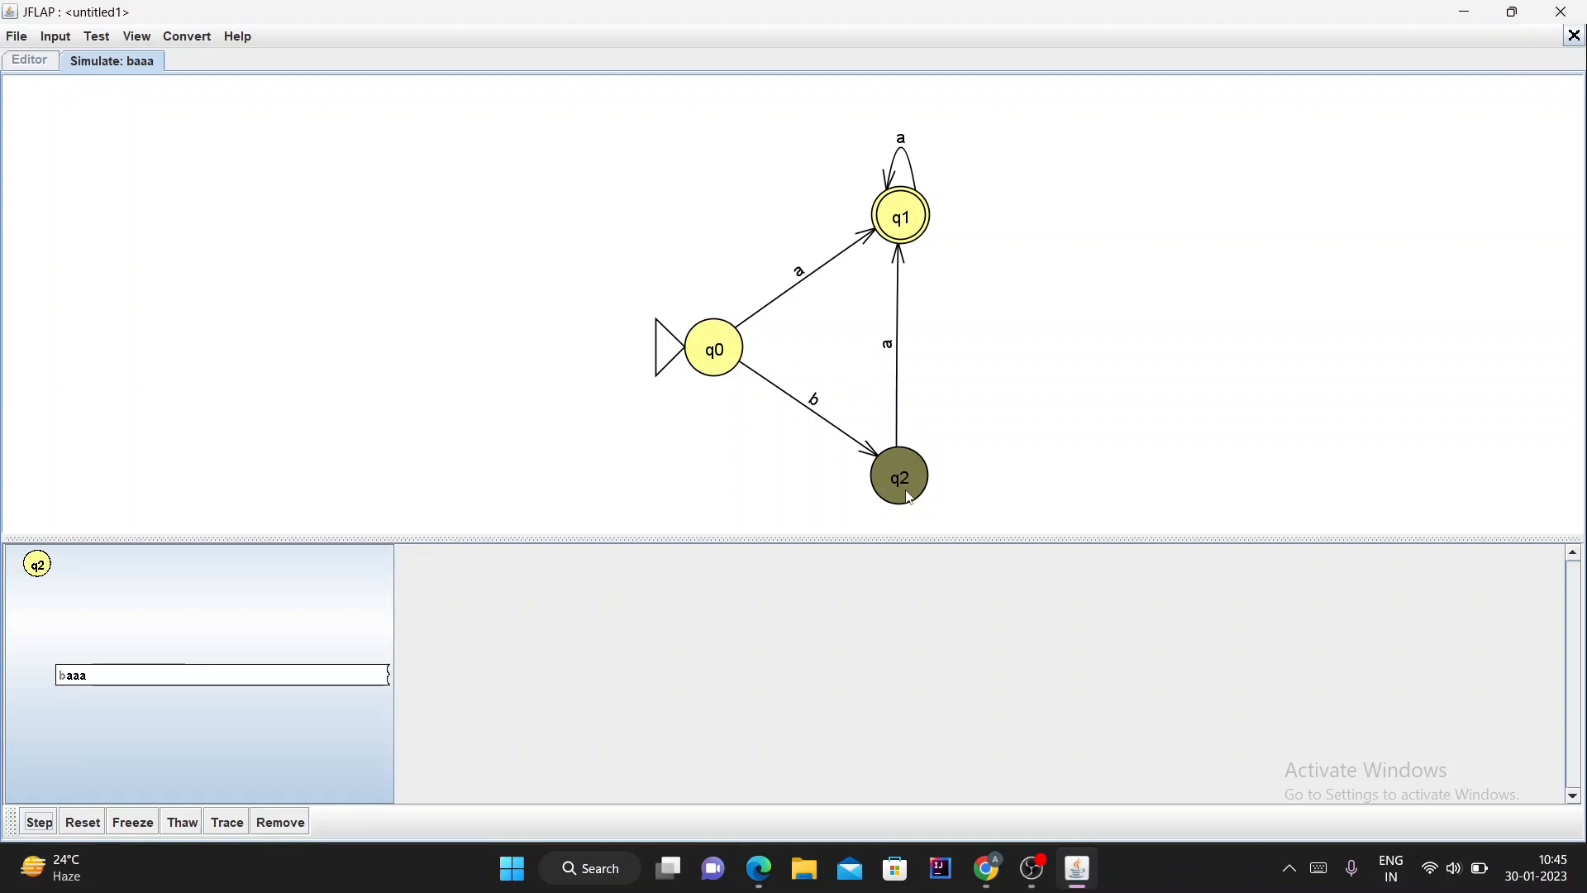
click(41, 822)
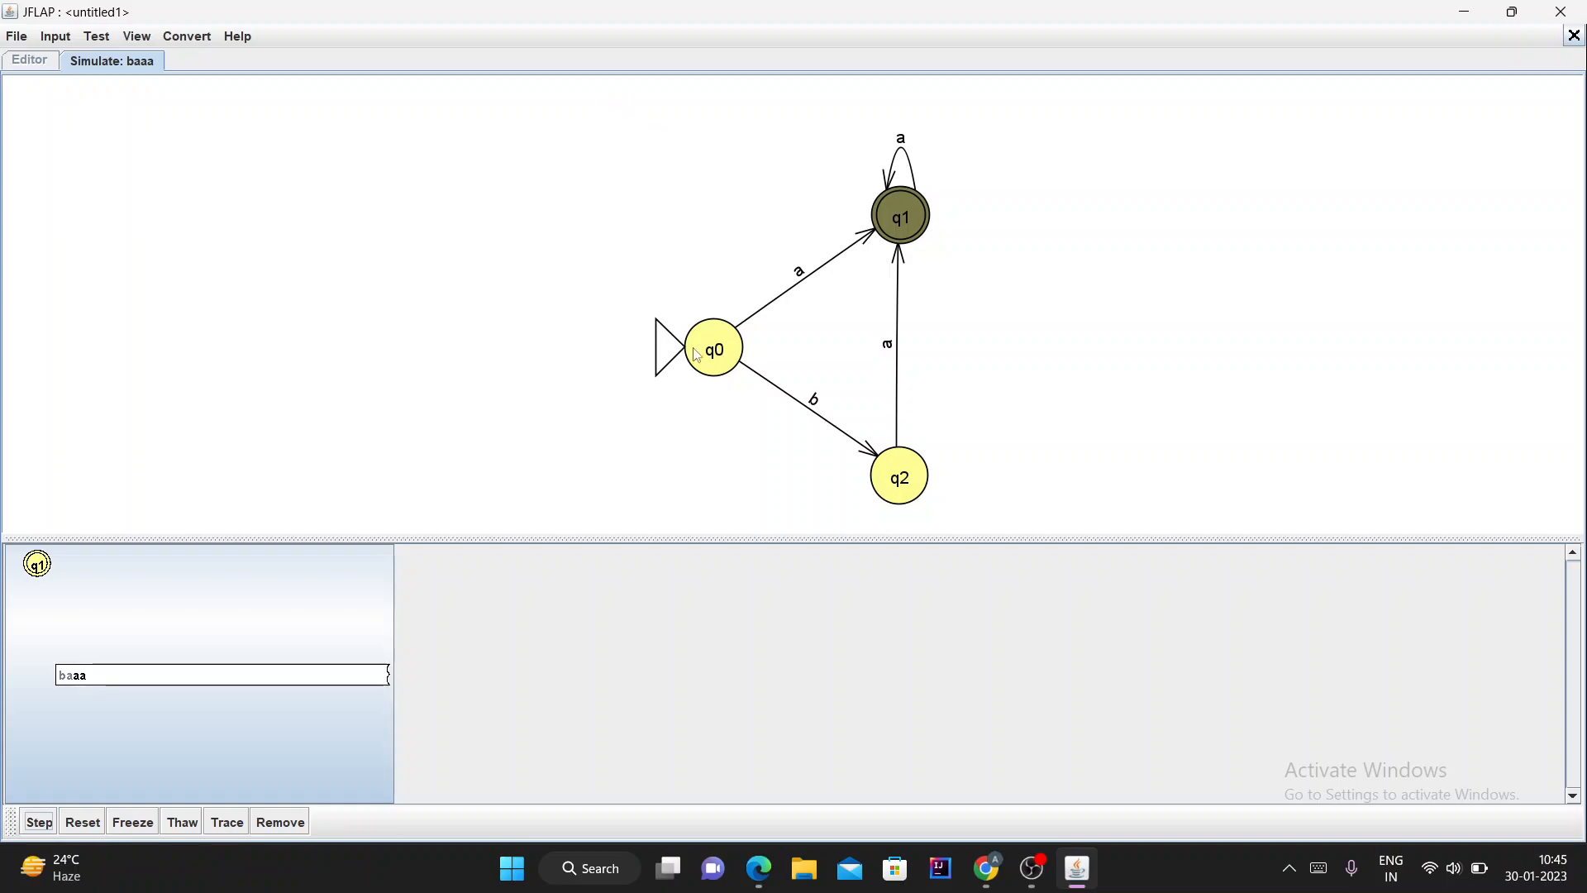
click(38, 821)
click(39, 822)
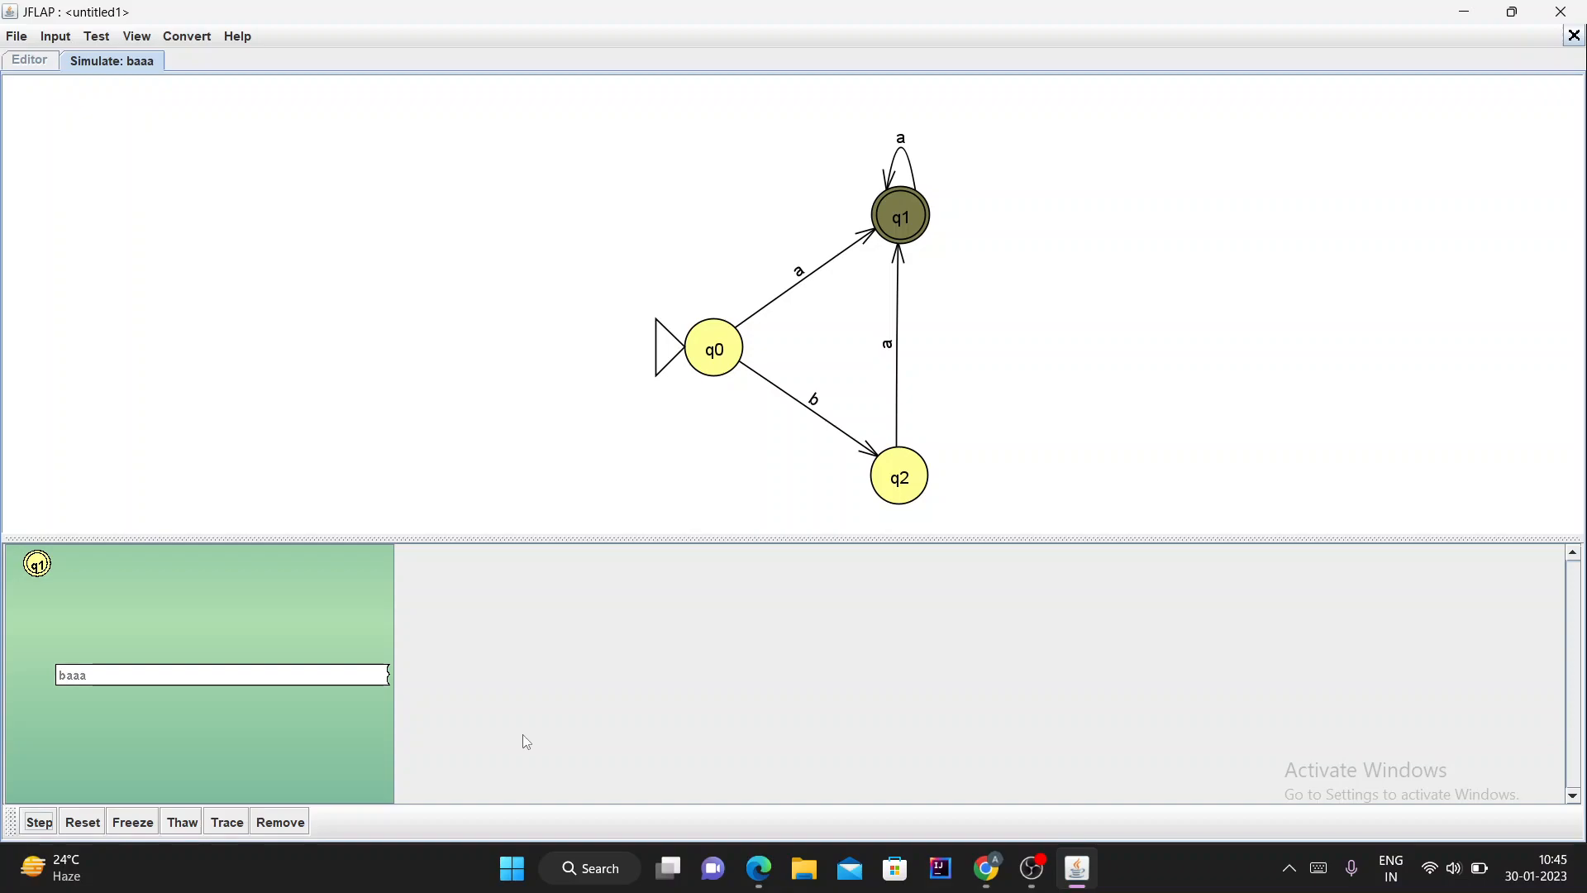
- Select the q1 configuration of the baaa simulation, view its trace and close the traceback
click(227, 822)
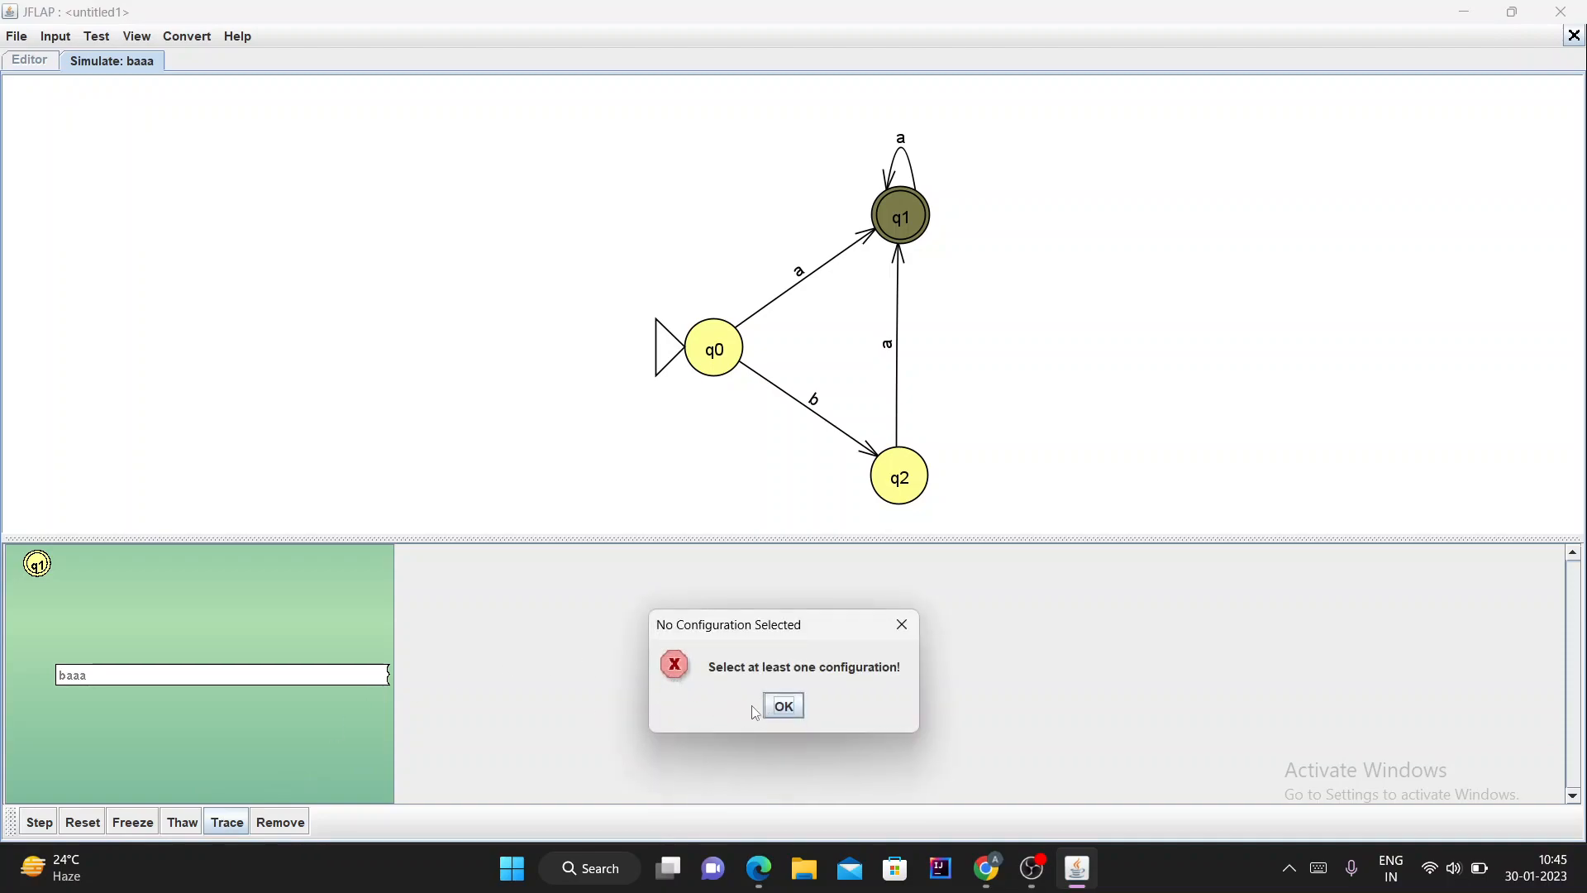
click(785, 706)
click(223, 771)
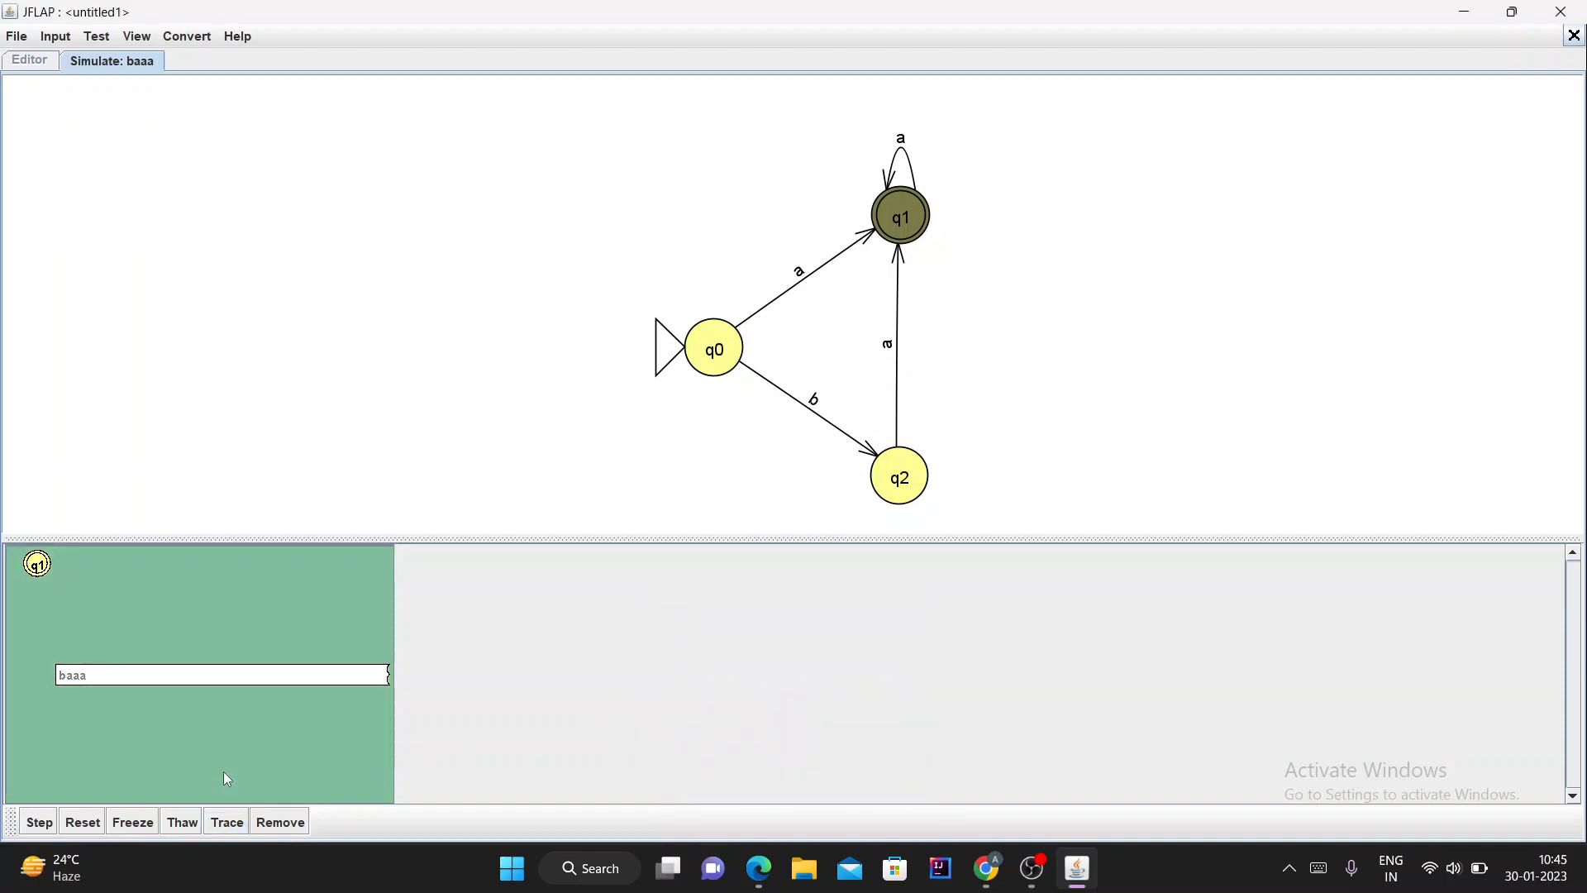
click(232, 821)
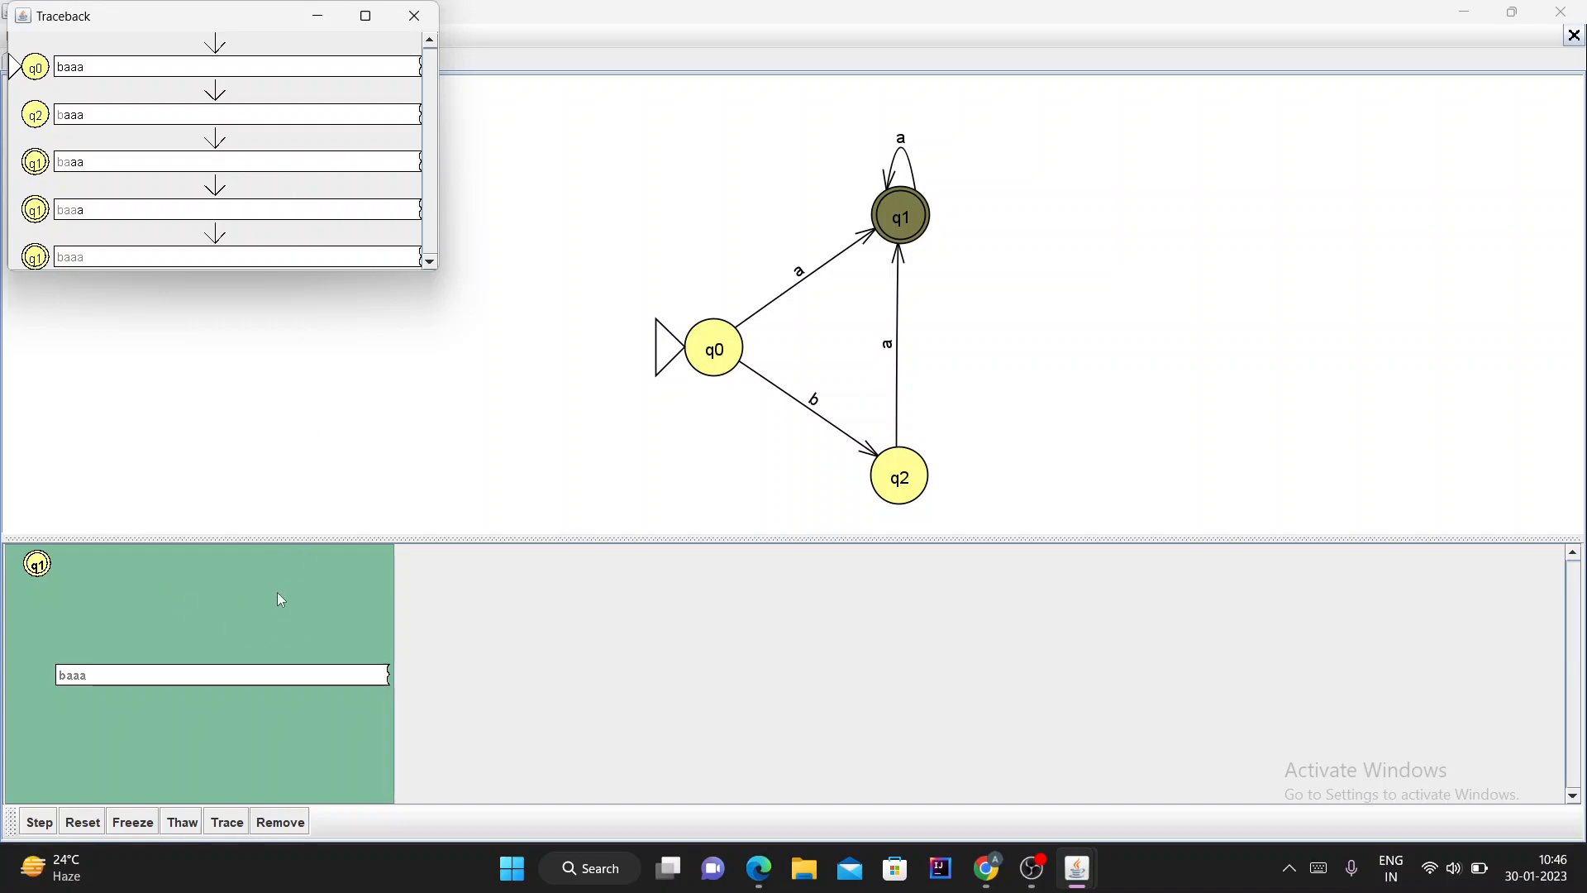
click(415, 16)
- Start another Step by State simulation with the input aaba
click(71, 39)
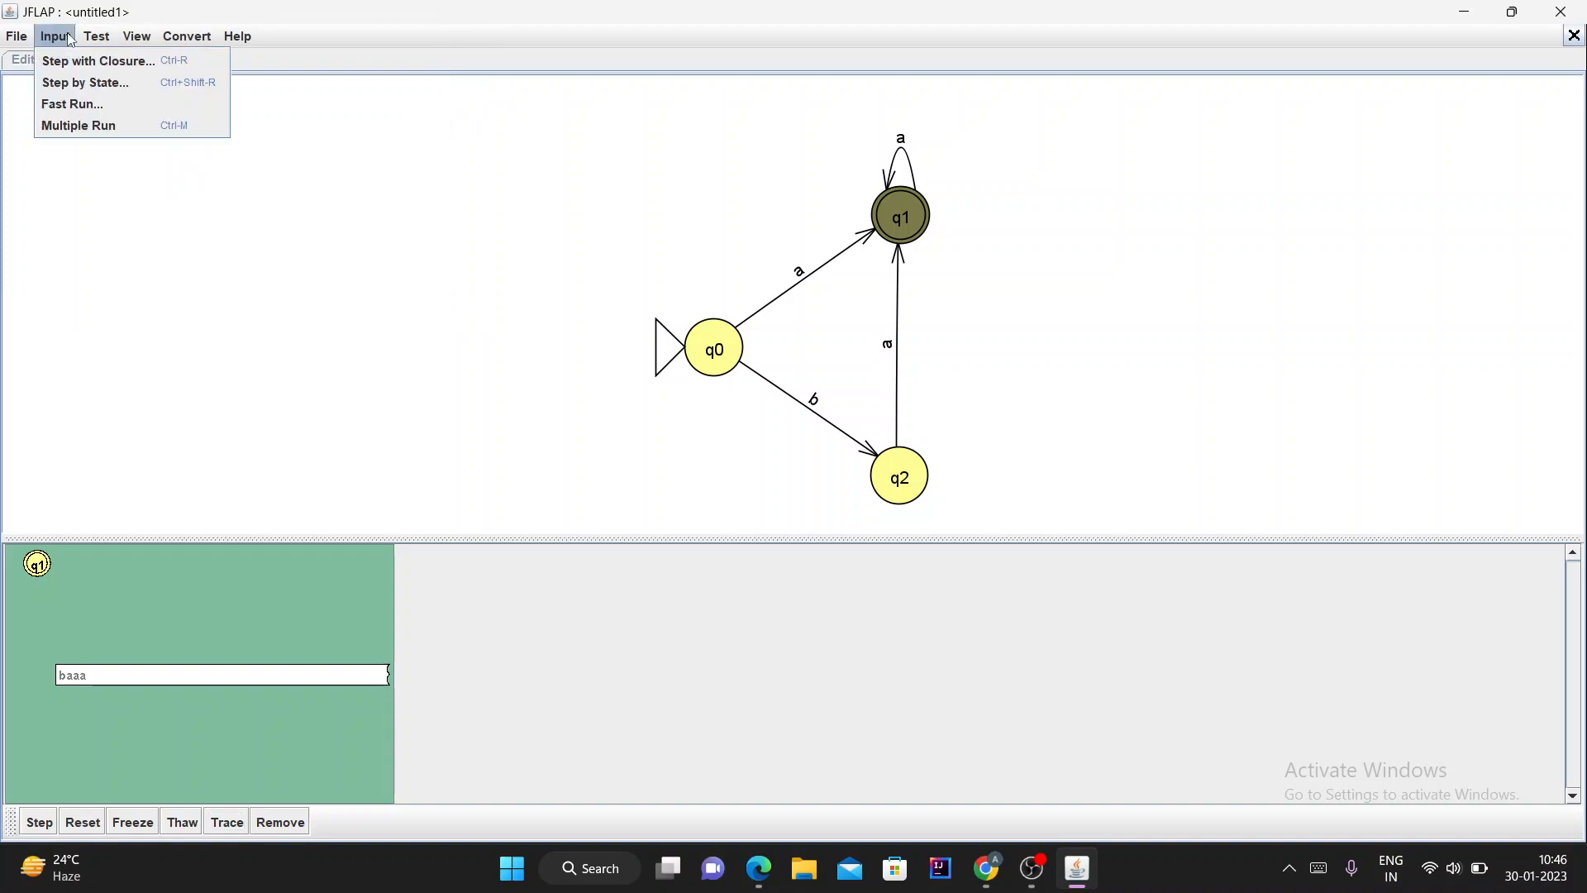
click(83, 83)
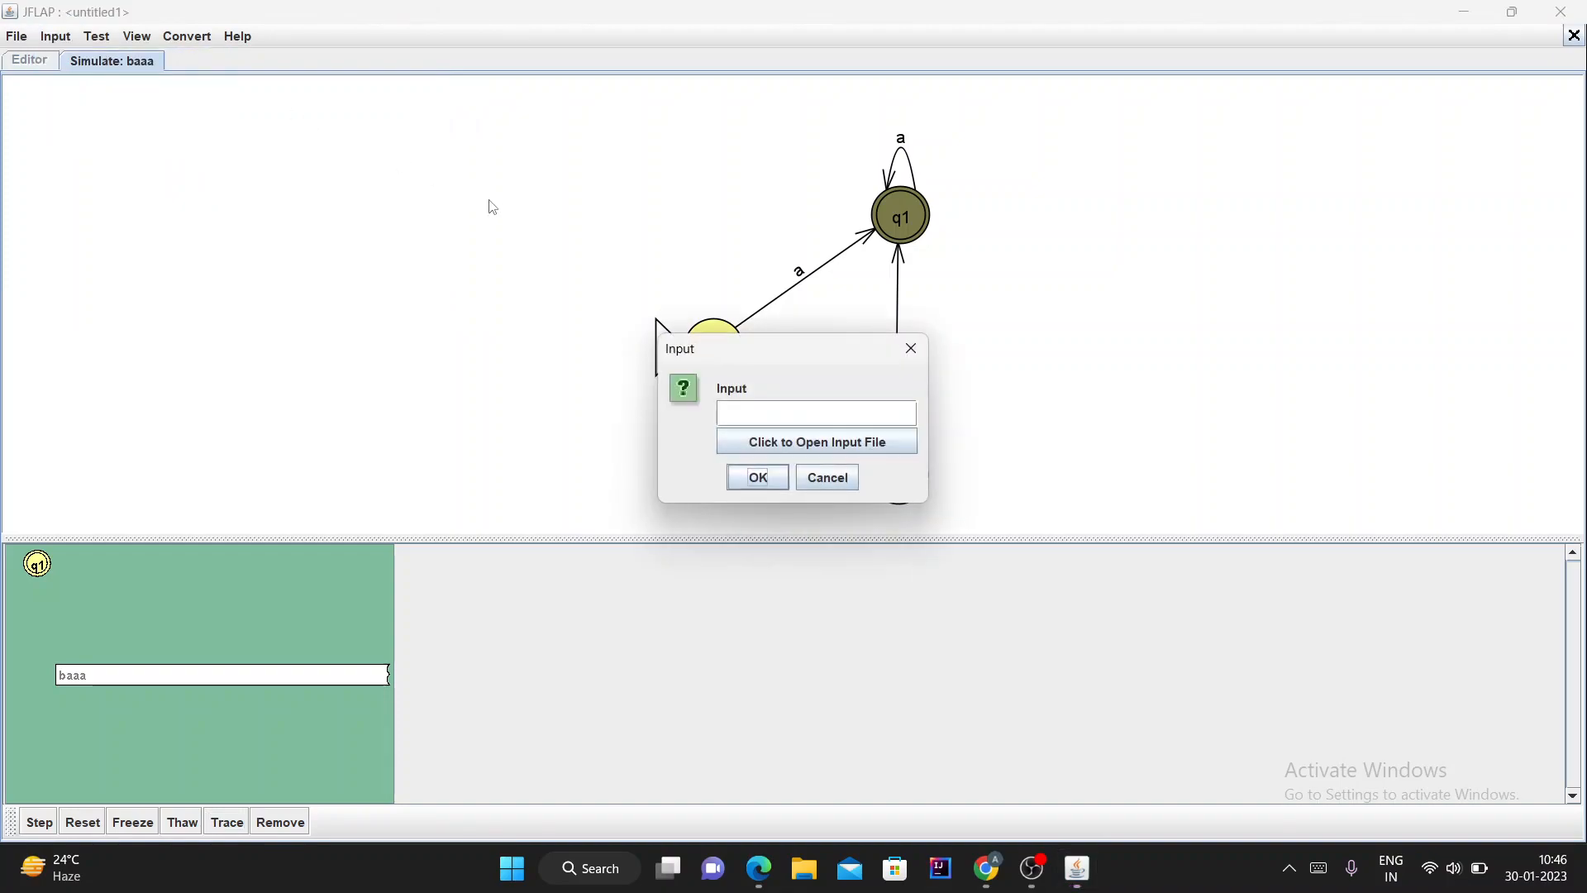
click(761, 415)
text(aaba)
click(758, 478)
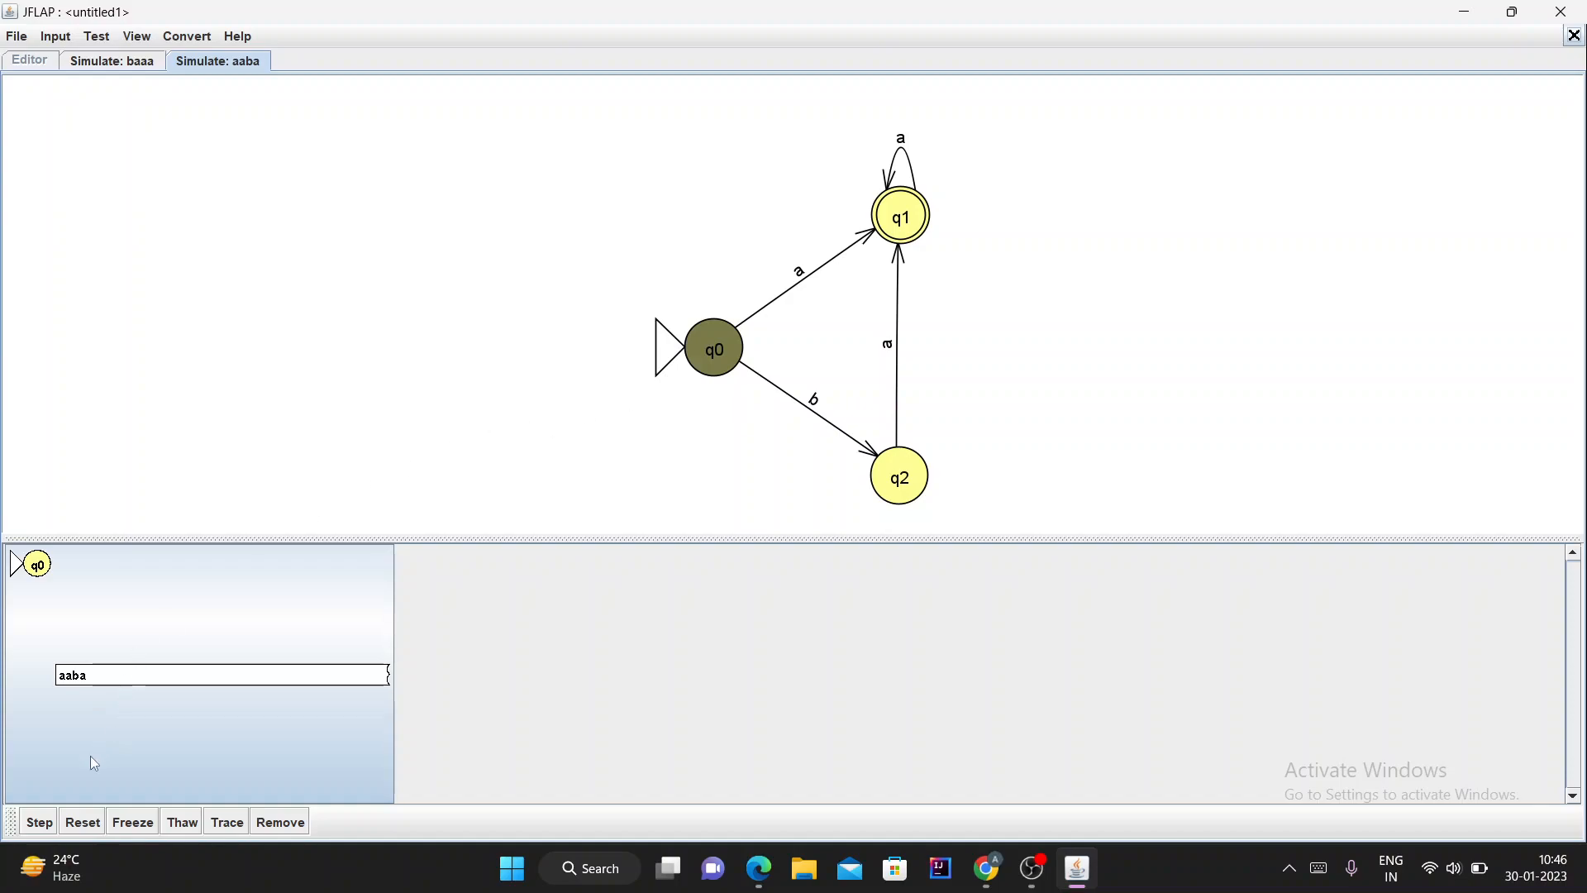
- Step the aaba simulation until no configuration remains
click(39, 822)
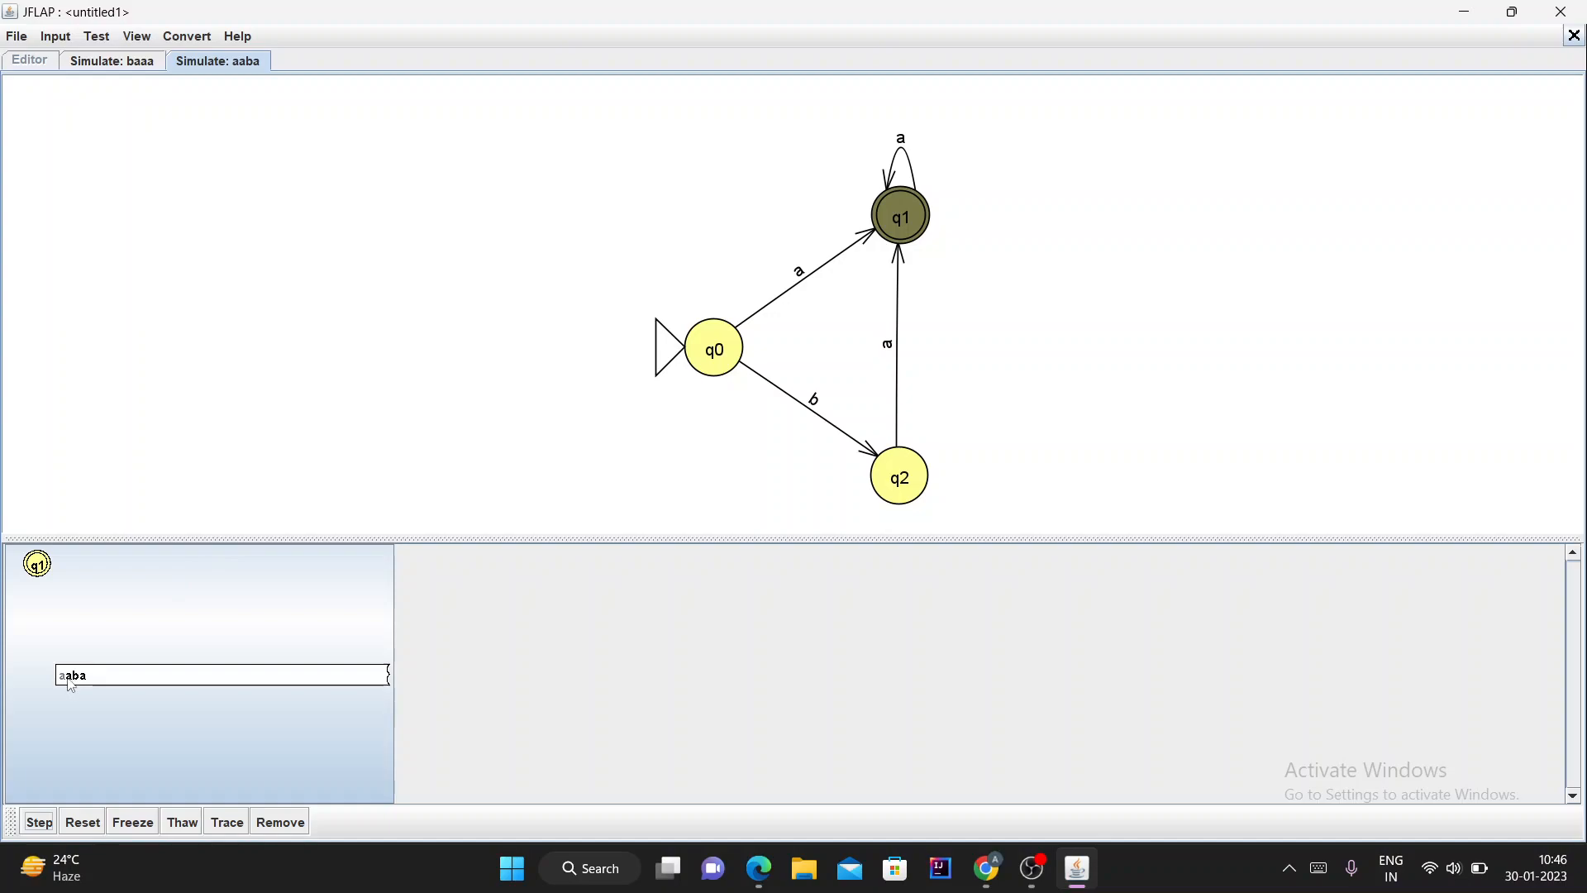
click(41, 820)
click(39, 823)
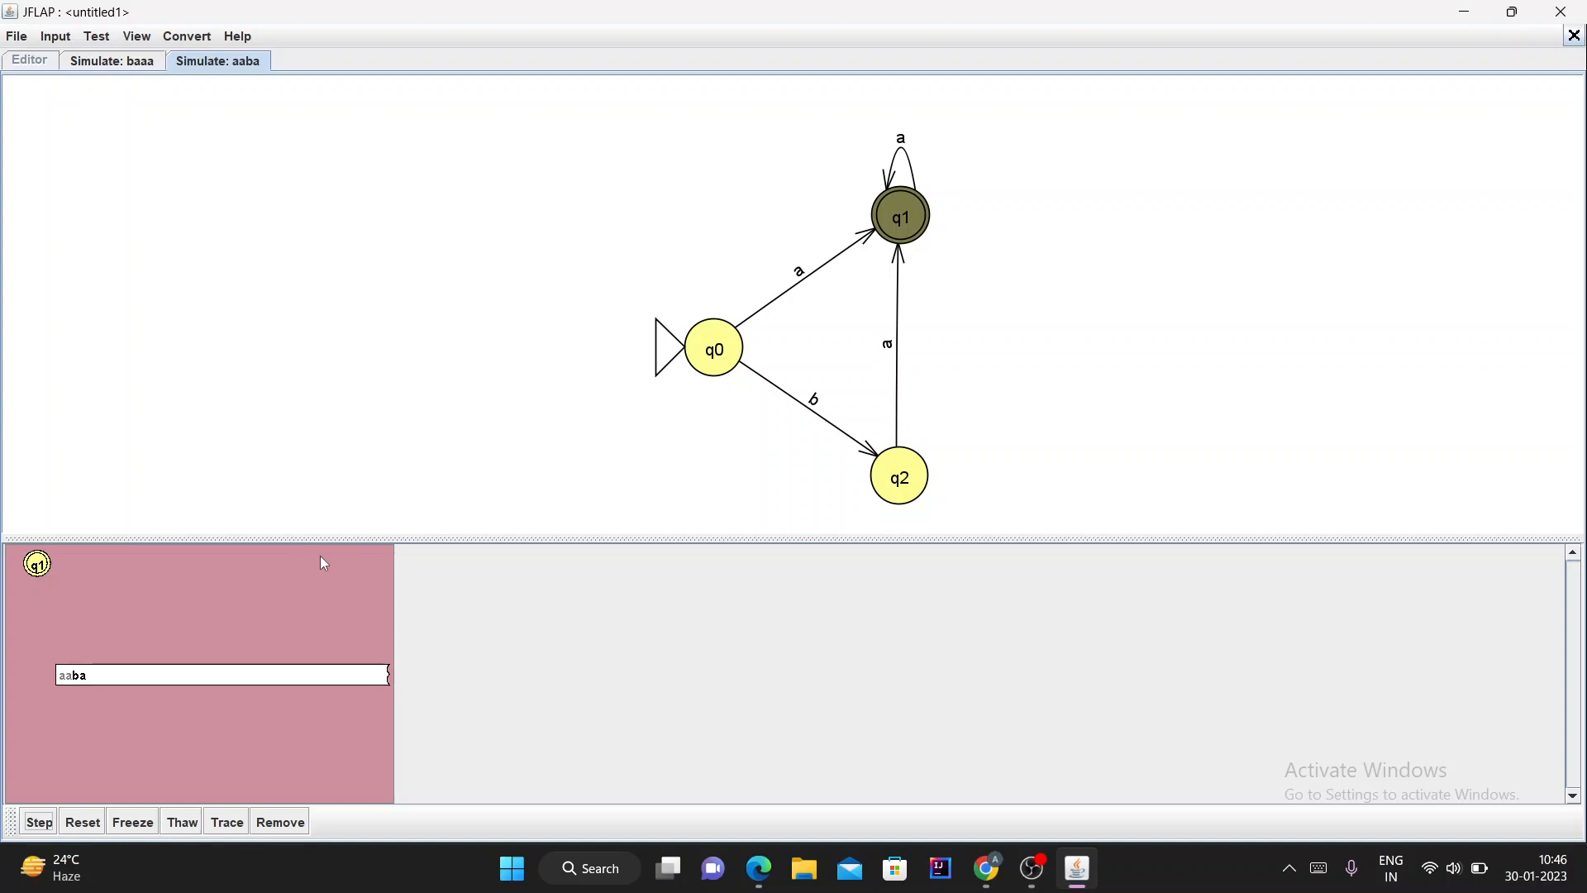
click(37, 823)
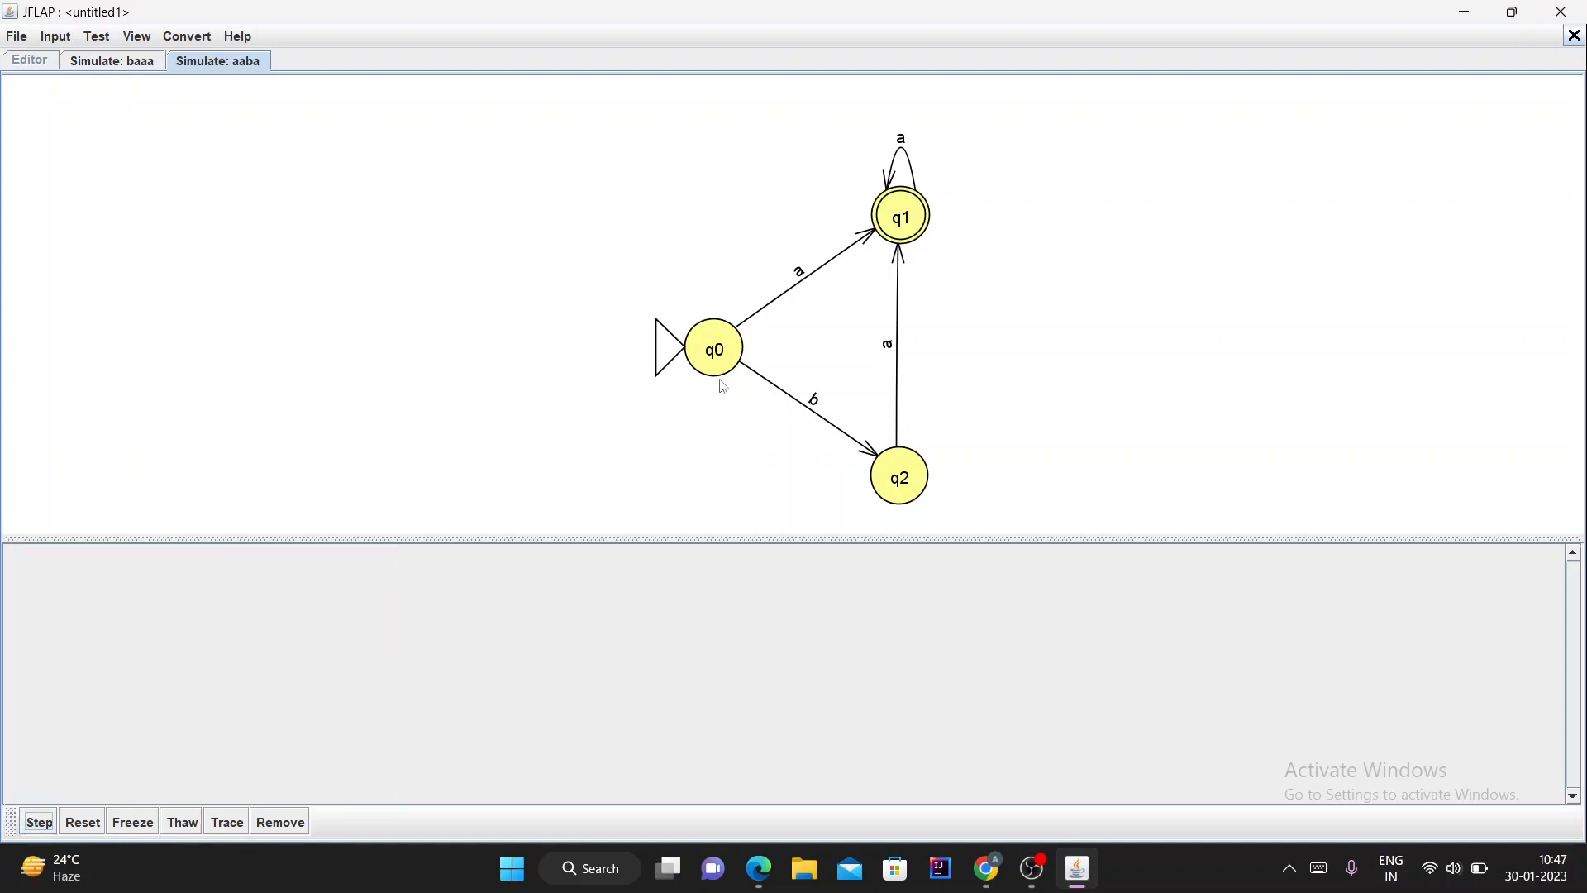